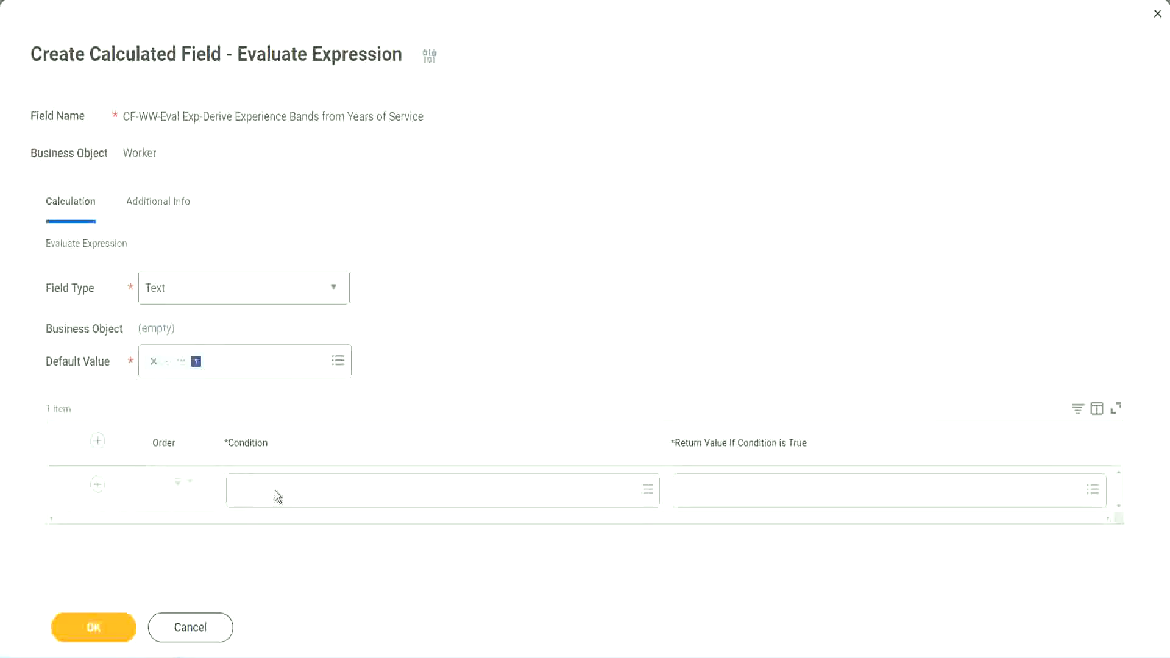
- Copy the Field 1 name from the Notepad++ notes and set it as the first condition: CF-WW-TF-Length of Service between 0 and 7 years
{"action": "left_click", "coordinate": [275, 491]}
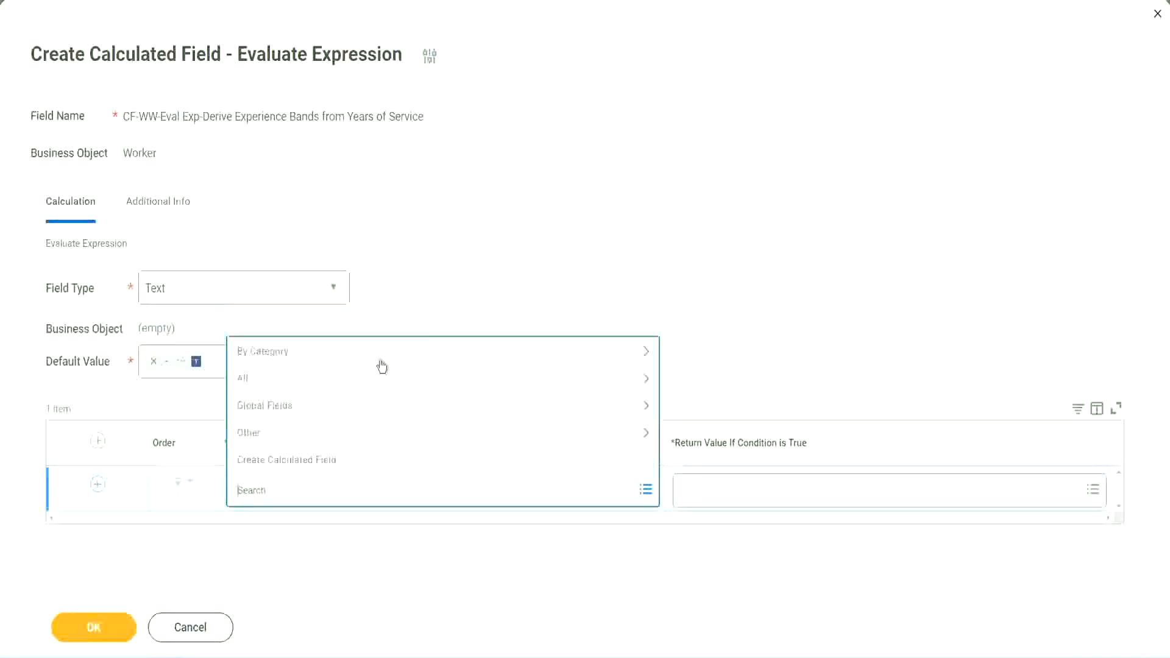
{"action": "left_click", "coordinate": [449, 276]}
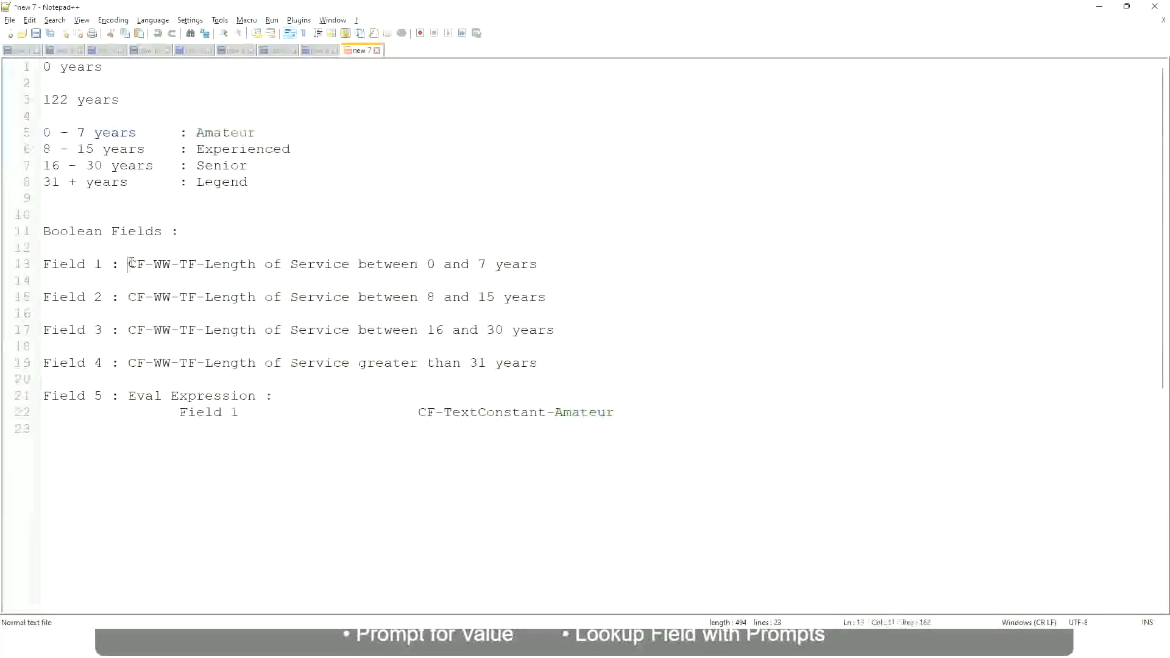
{"action": "left_click_drag", "start_coordinate": [127, 264], "coordinate": [538, 269]}
{"action": "key", "text": "ctrl+c"}
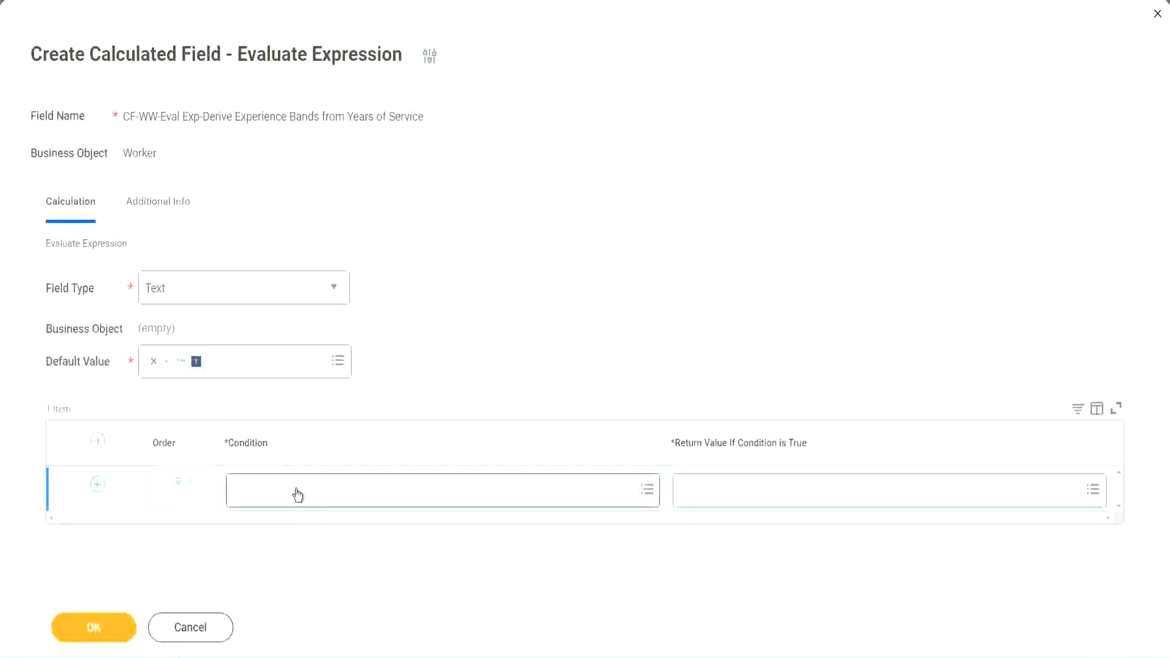
{"action": "left_click", "coordinate": [298, 495]}
{"action": "key", "text": "ctrl+v"}
{"action": "key", "text": "Return"}
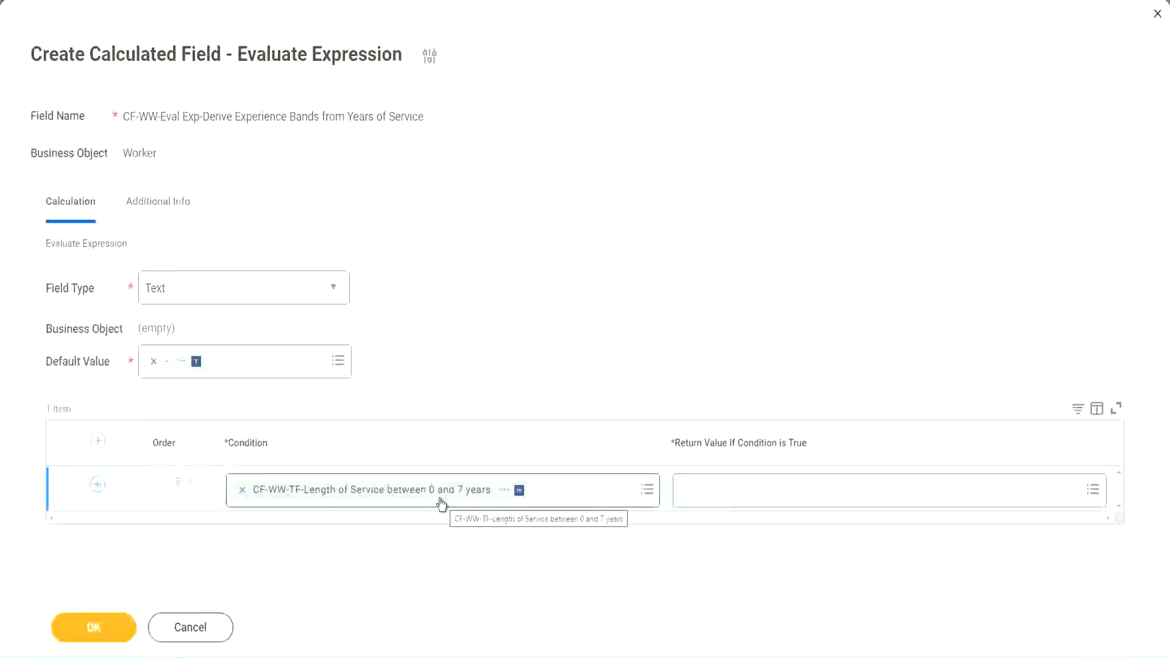
{"action": "left_click", "coordinate": [761, 499]}
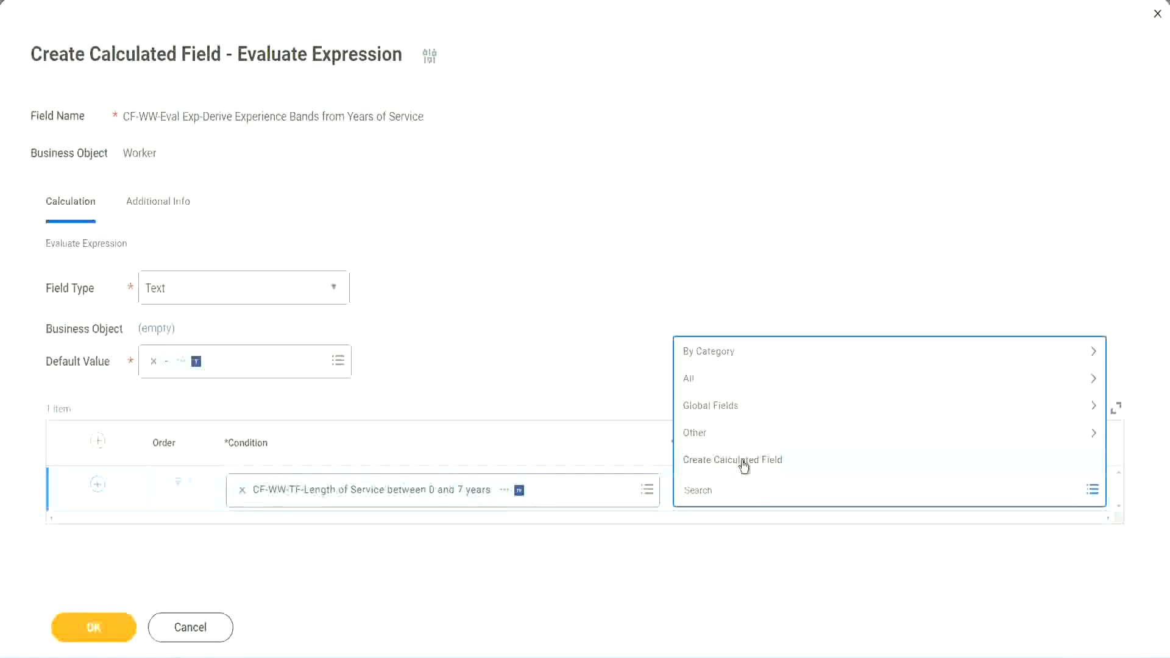
{"action": "left_click", "coordinate": [679, 303]}
{"action": "left_click", "coordinate": [703, 491]}
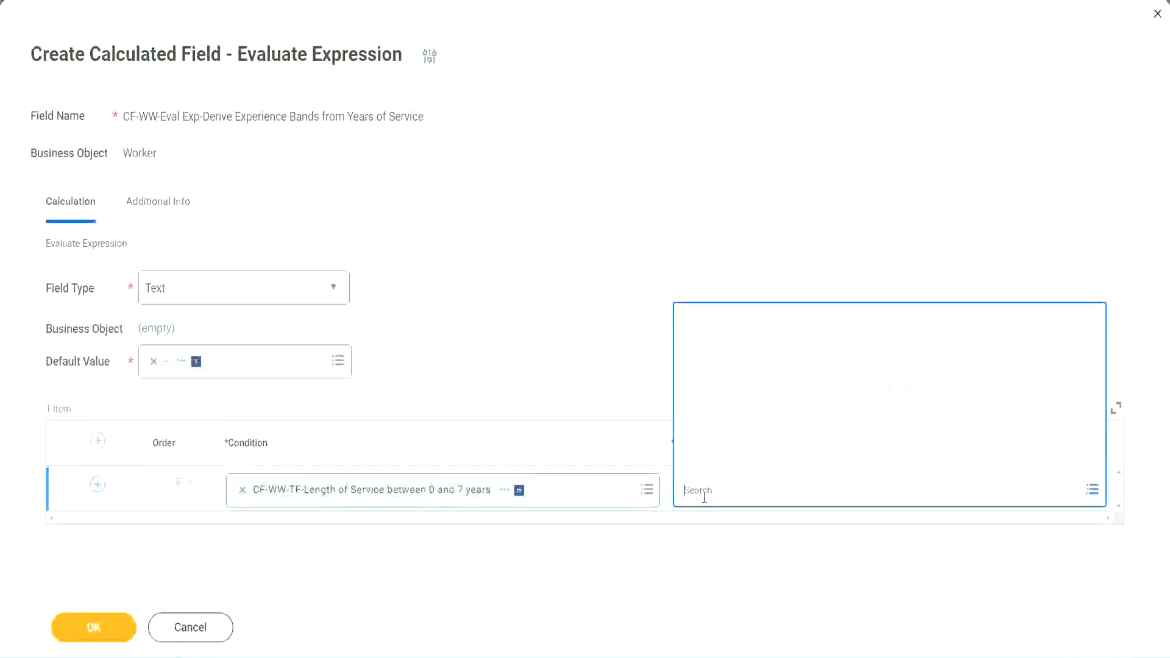
{"action": "type", "text": "Amaterue"}
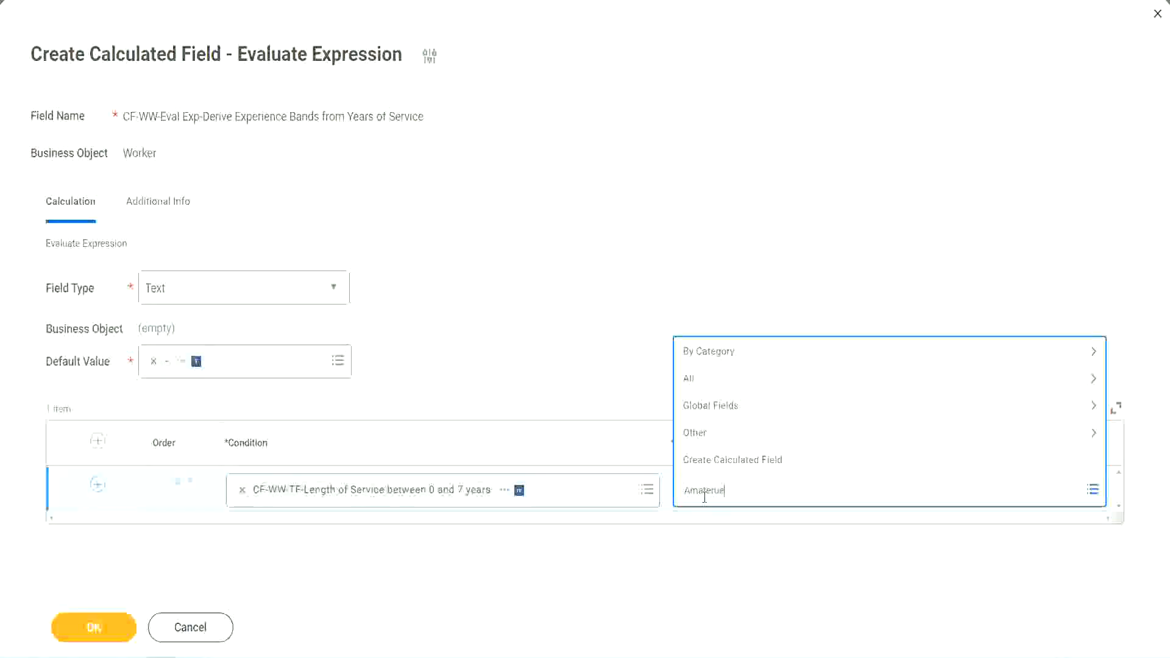
{"action": "left_click", "coordinate": [591, 360]}
{"action": "left_click", "coordinate": [738, 497]}
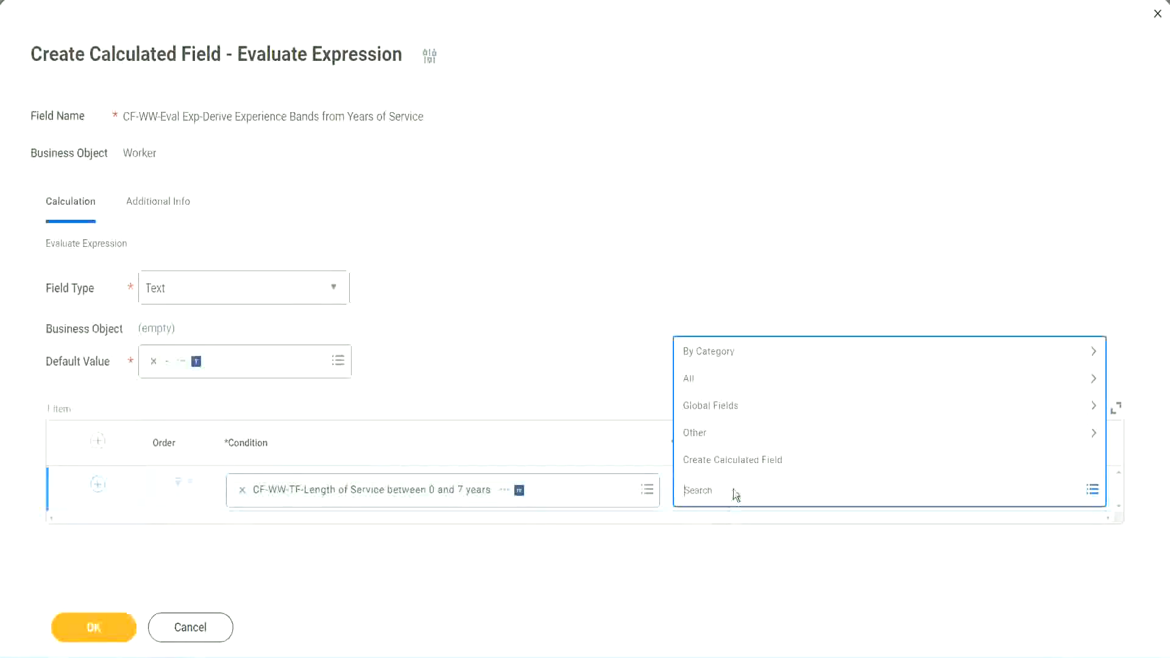
{"action": "left_click", "coordinate": [591, 360]}
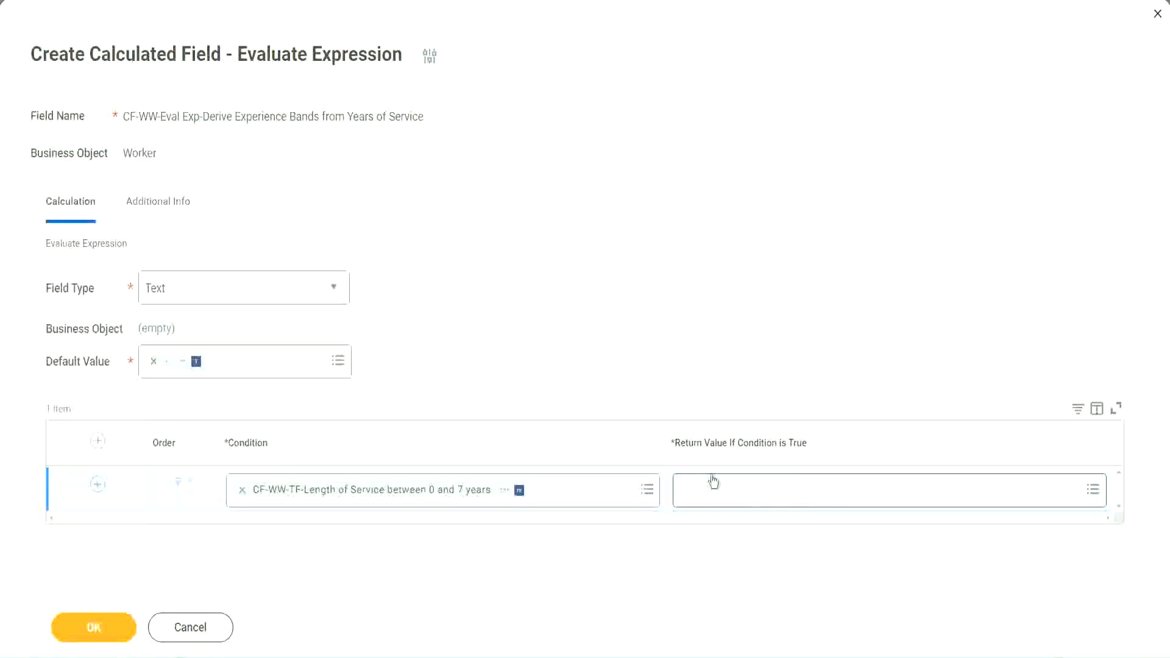
- Start a new calculated field for the first row's return value and name it CF-WW-TC-Amateur
{"action": "left_click", "coordinate": [758, 489]}
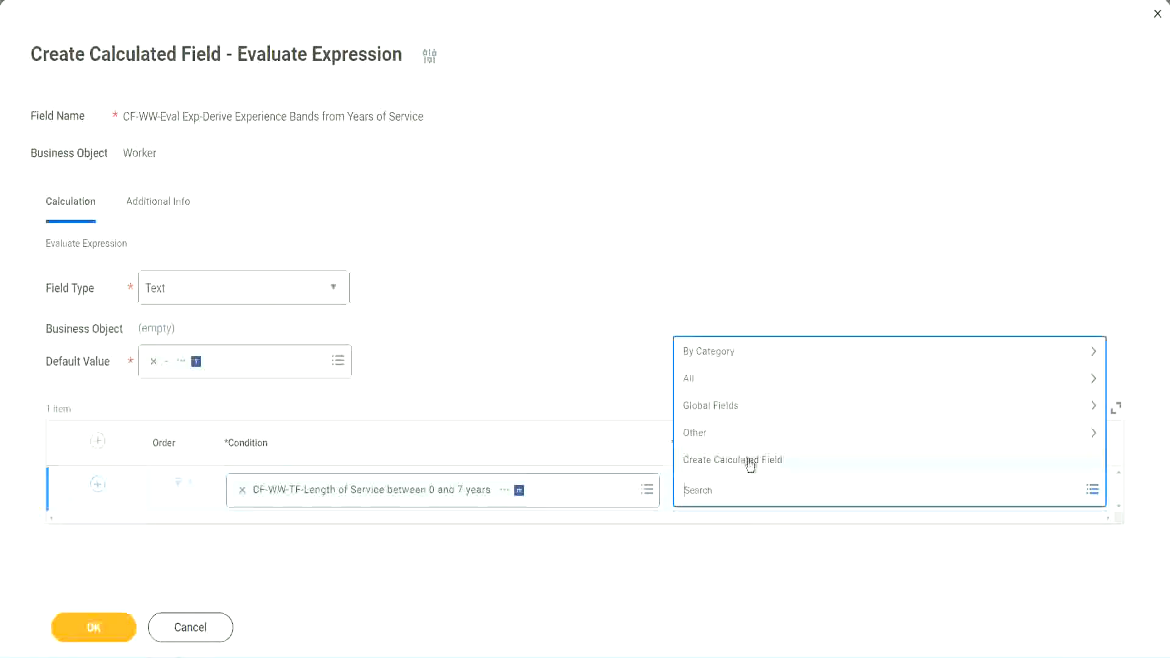
{"action": "left_click", "coordinate": [749, 462]}
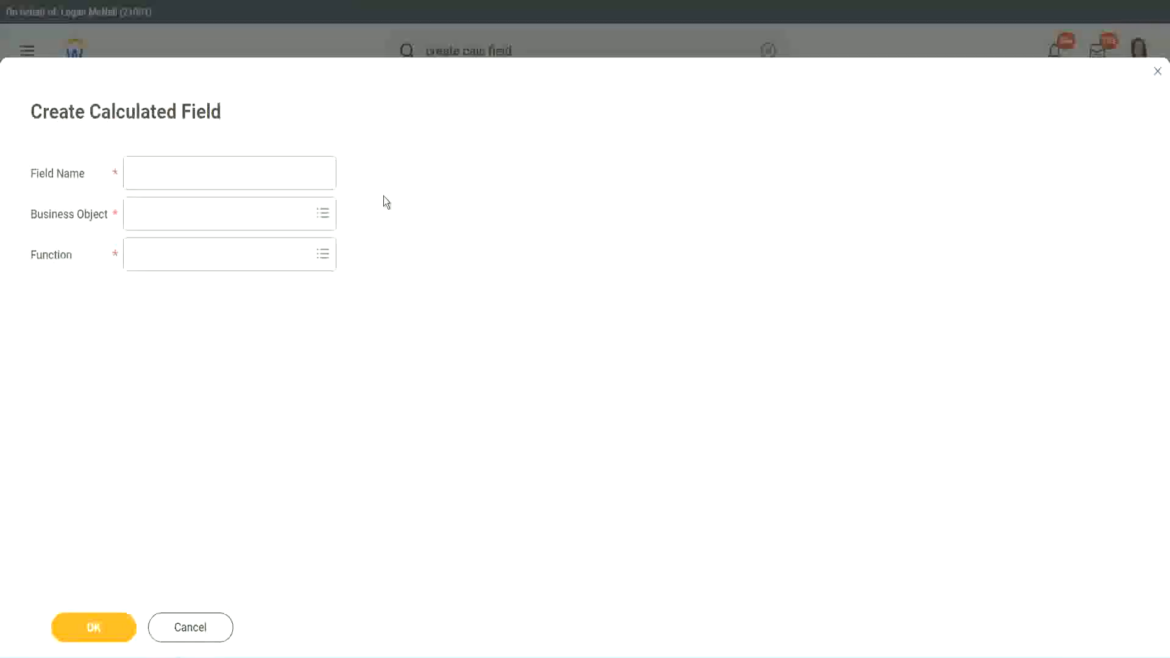
{"action": "left_click", "coordinate": [144, 174]}
{"action": "type", "text": "CF"}
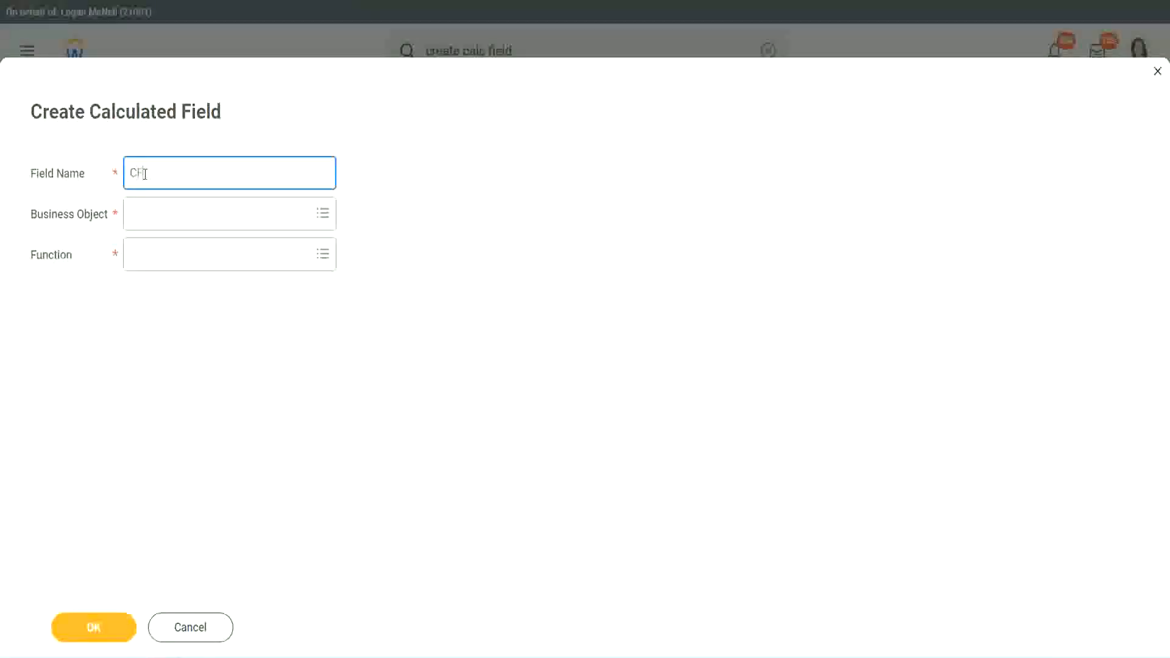
{"action": "type", "text": "_TC"}
{"action": "type", "text": "-Am"}
{"action": "type", "text": "ateur"}
{"action": "left_click", "coordinate": [146, 173]}
{"action": "type", "text": "WW"}
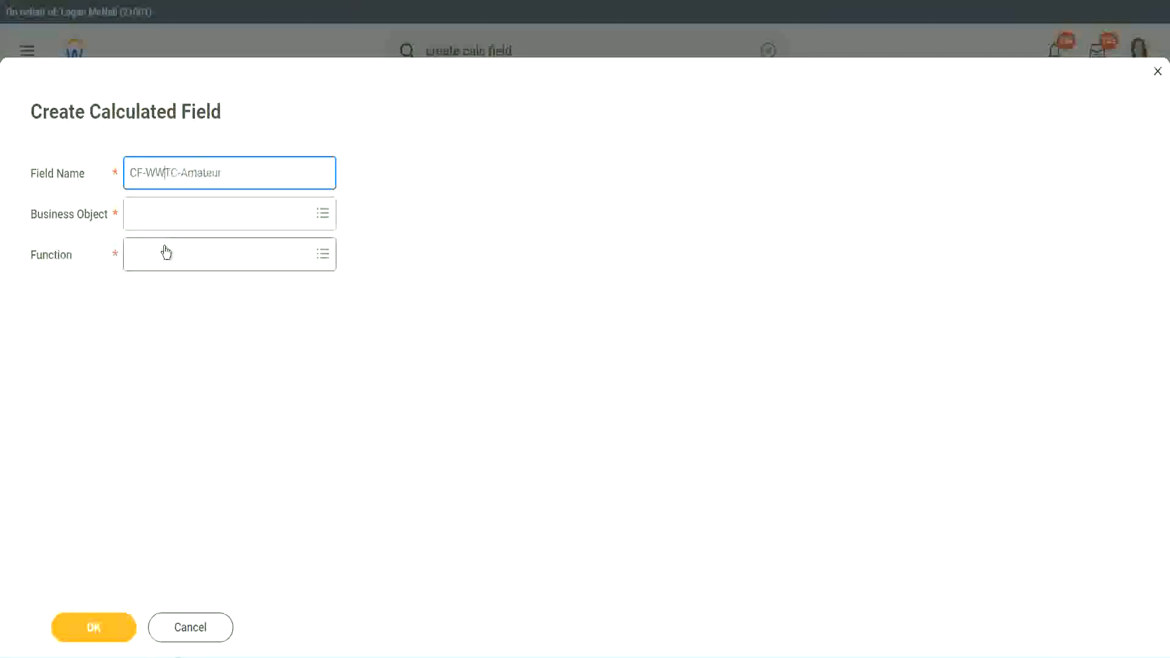
- Set the new calculated field's business object to Global
{"action": "left_click", "coordinate": [166, 214]}
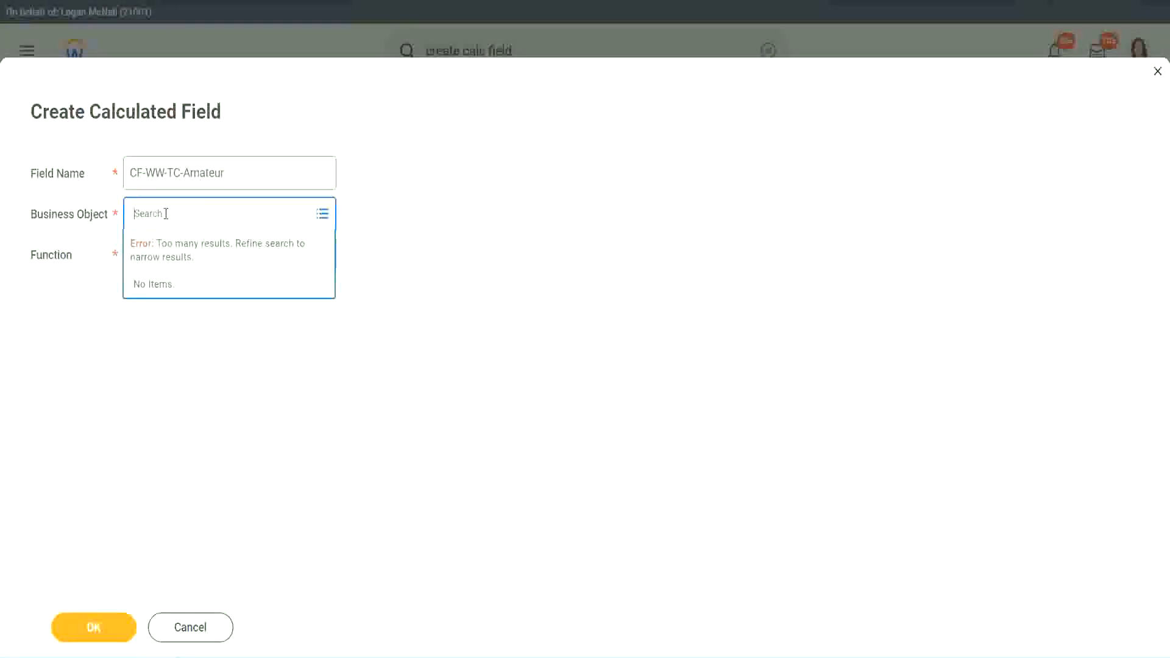
{"action": "type", "text": "worker"}
{"action": "key", "text": "BackSpace"}
{"action": "key", "text": "BackSpace"}
{"action": "key", "text": "BackSpace"}
{"action": "key", "text": "BackSpace"}
{"action": "key", "text": "BackSpace"}
{"action": "key", "text": "BackSpace"}
{"action": "type", "text": "global"}
{"action": "key", "text": "Return"}
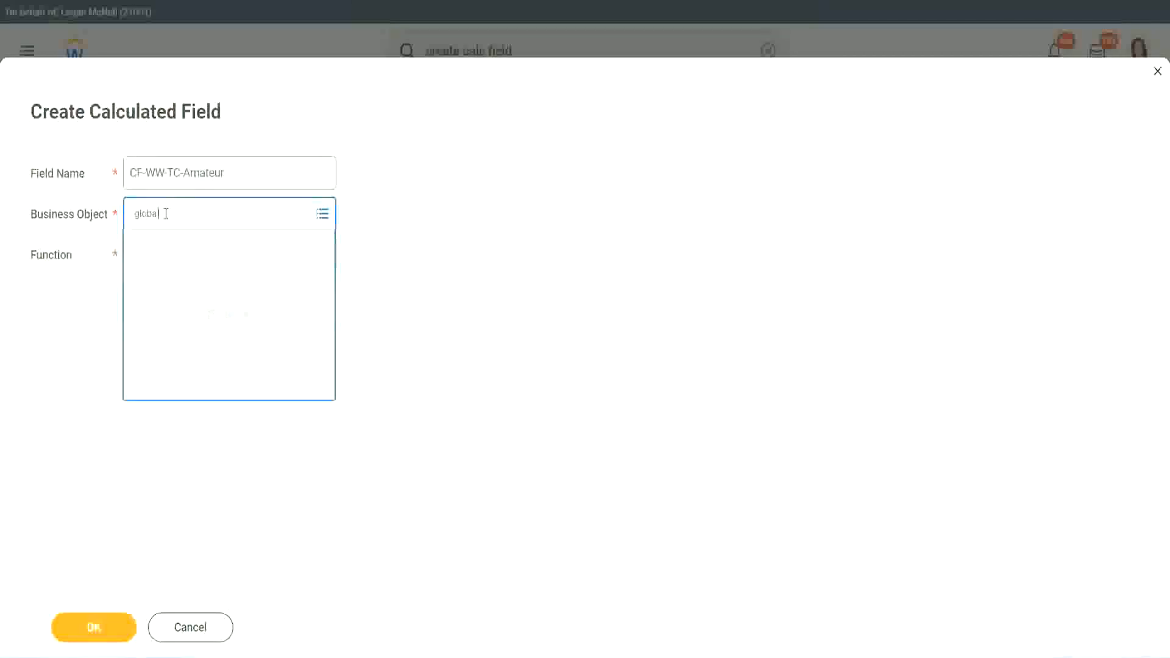
{"action": "left_click", "coordinate": [183, 284]}
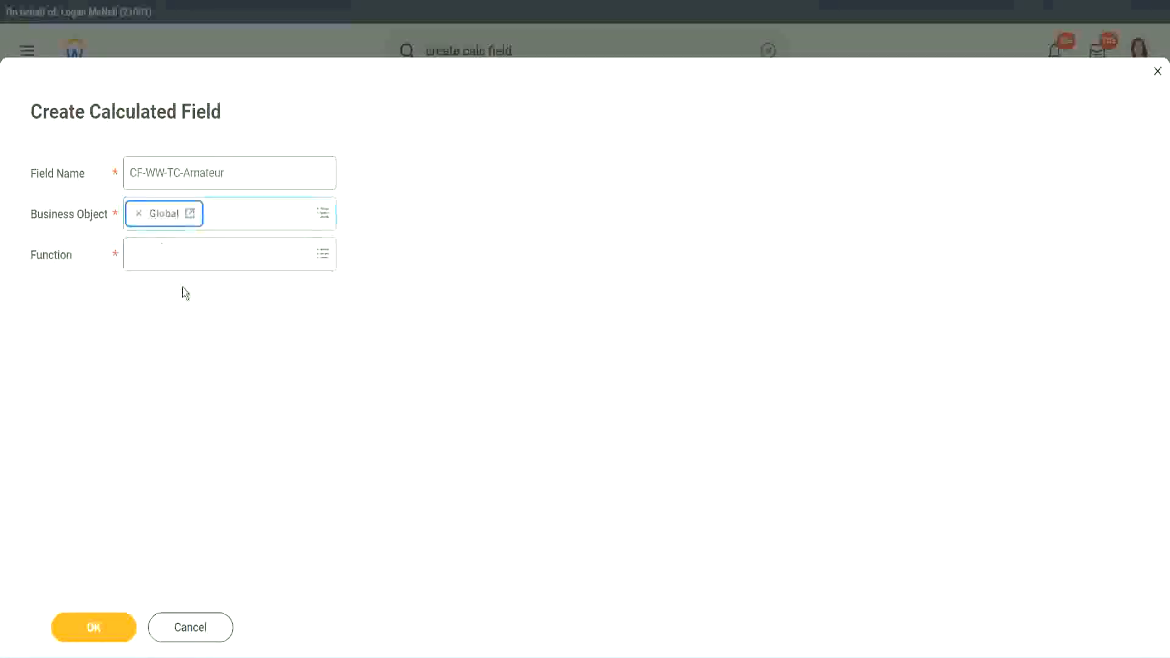
{"action": "triple_click", "coordinate": [269, 176]}
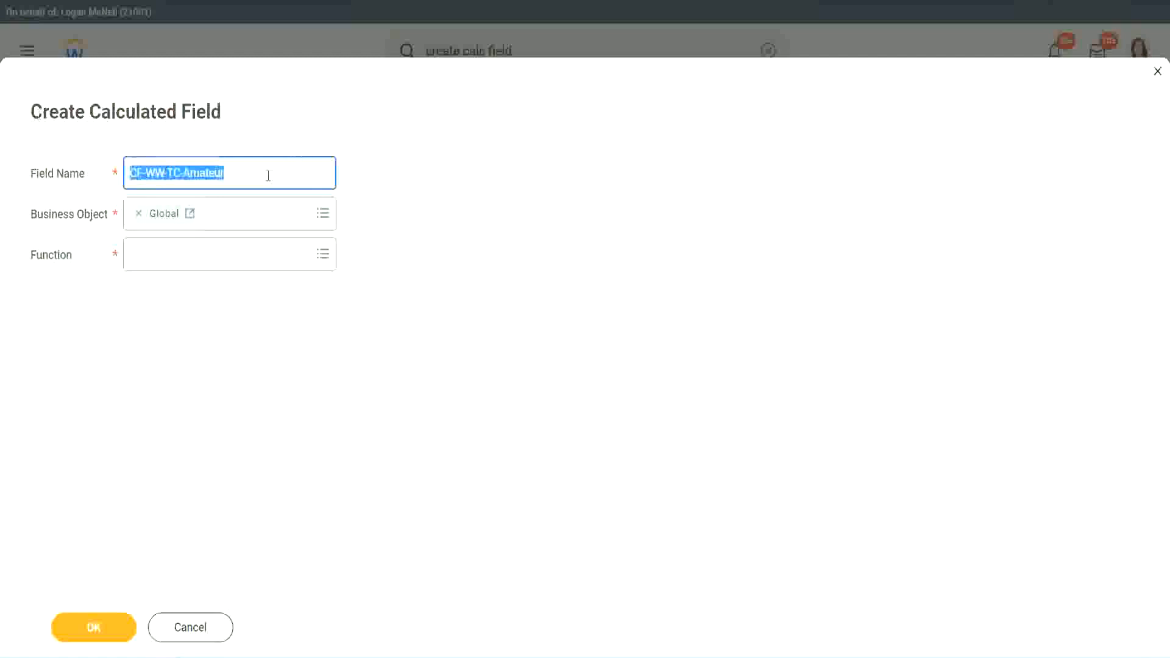
{"action": "left_click", "coordinate": [268, 175]}
{"action": "double_click", "coordinate": [231, 171]}
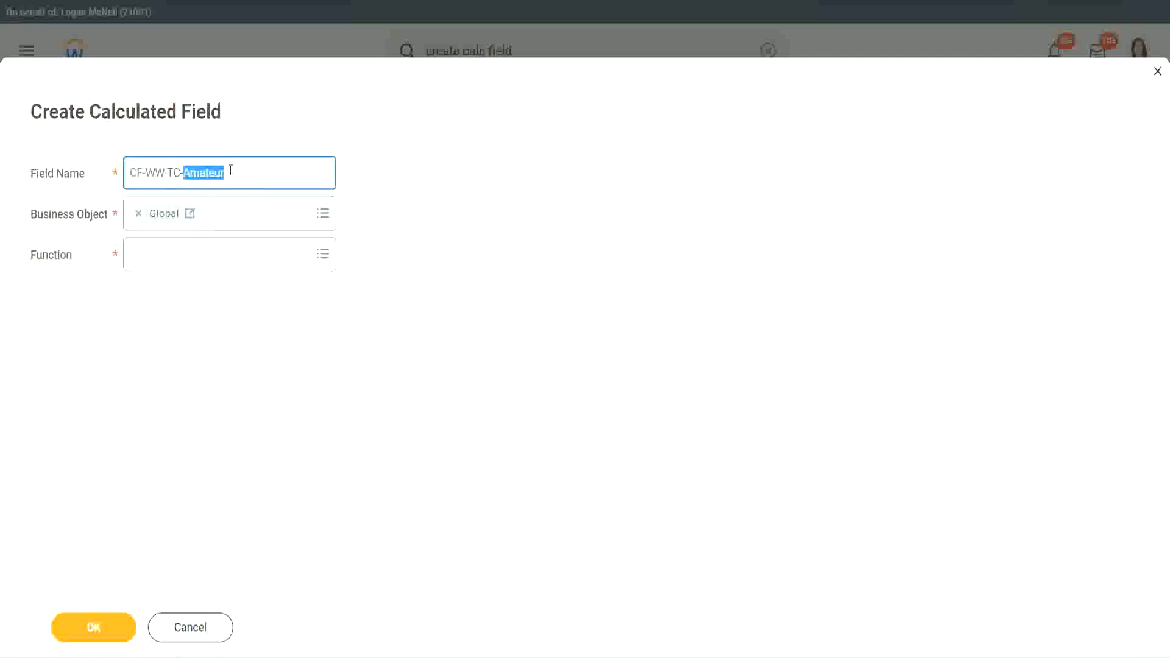
{"action": "left_click", "coordinate": [242, 171]}
{"action": "double_click", "coordinate": [218, 175]}
- Choose Text Constant as the function of CF-WW-TC-Amateur and continue to its calculation settings
{"action": "left_click", "coordinate": [161, 254]}
{"action": "type", "text": "text const"}
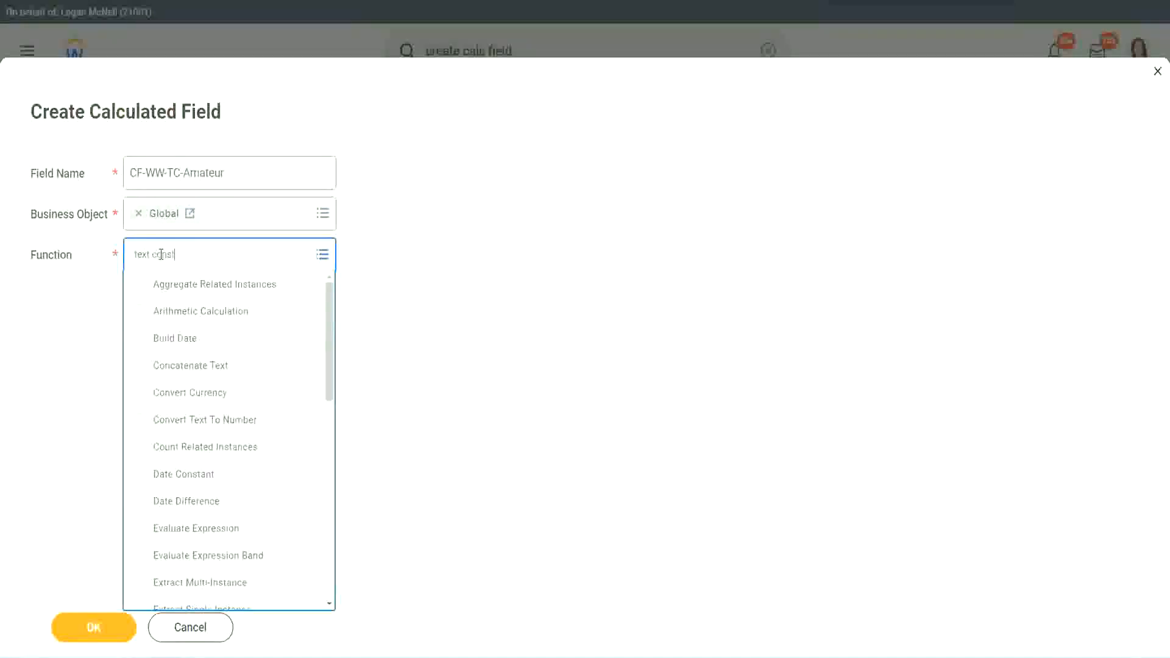
{"action": "key", "text": "Return"}
{"action": "left_click", "coordinate": [94, 628]}
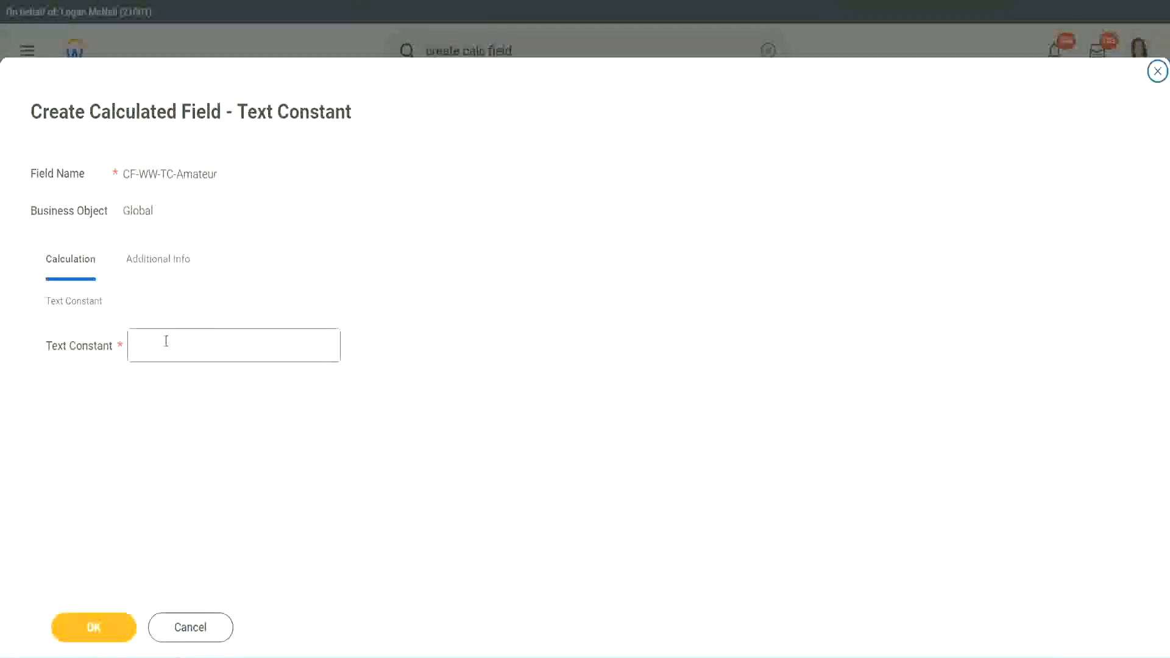
- Set the text constant to "Amateur" and save the field as the first row's return value
{"action": "left_click", "coordinate": [191, 343]}
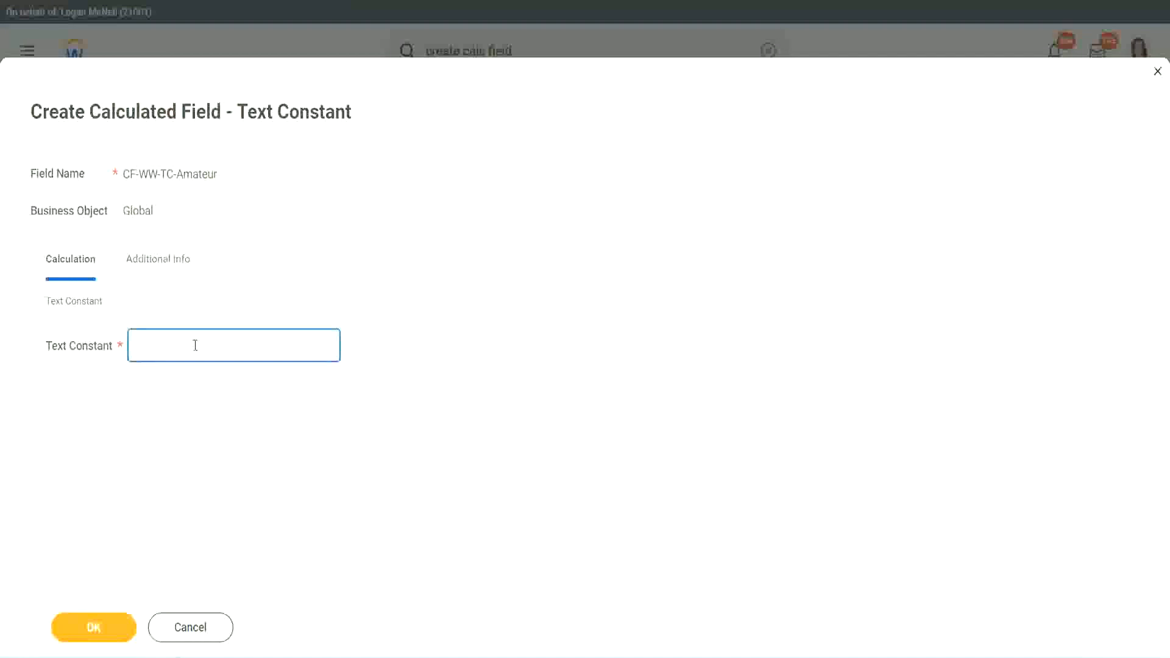
{"action": "type", "text": "Amateur"}
{"action": "left_click", "coordinate": [91, 628]}
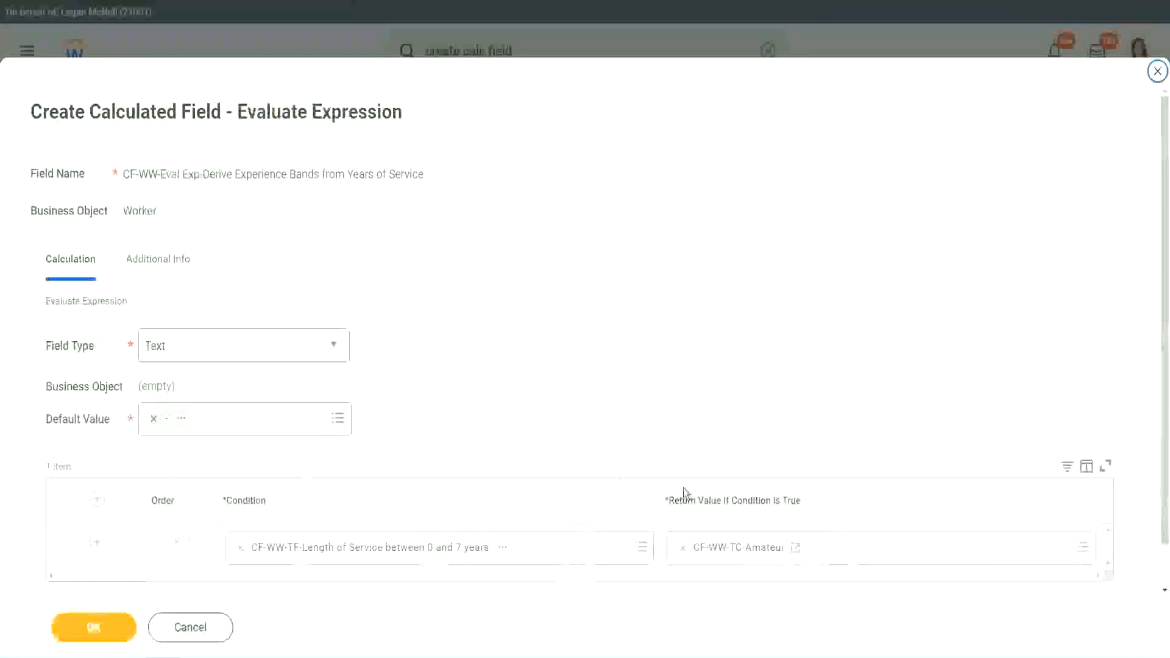
{"action": "right_click", "coordinate": [727, 553]}
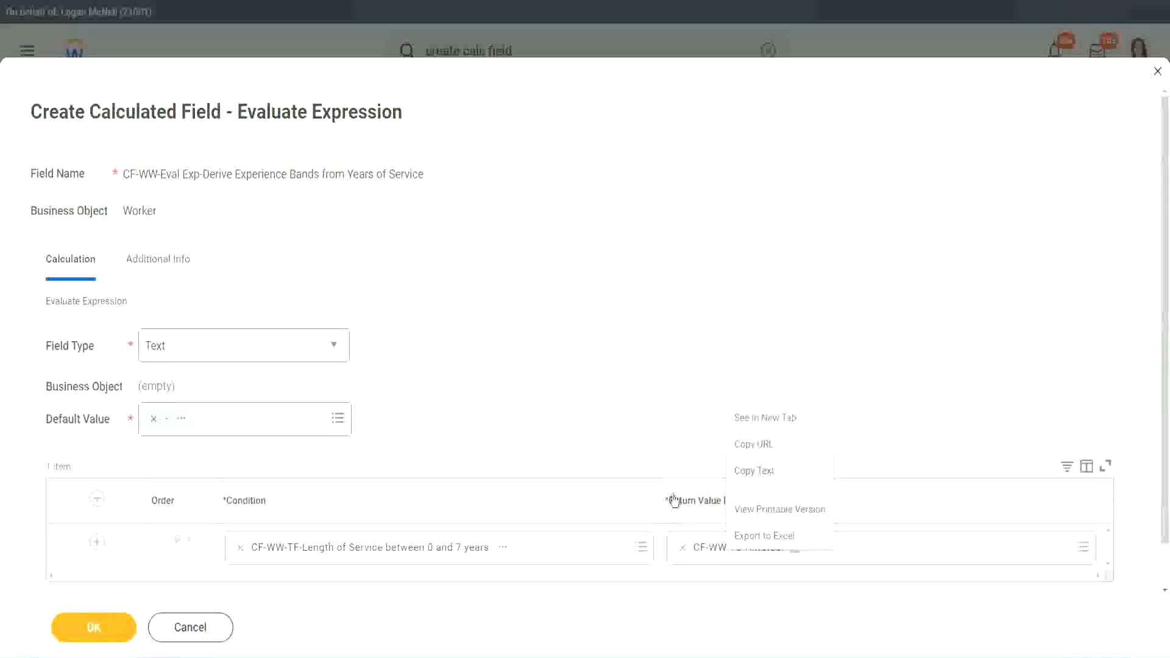
{"action": "left_click", "coordinate": [726, 554]}
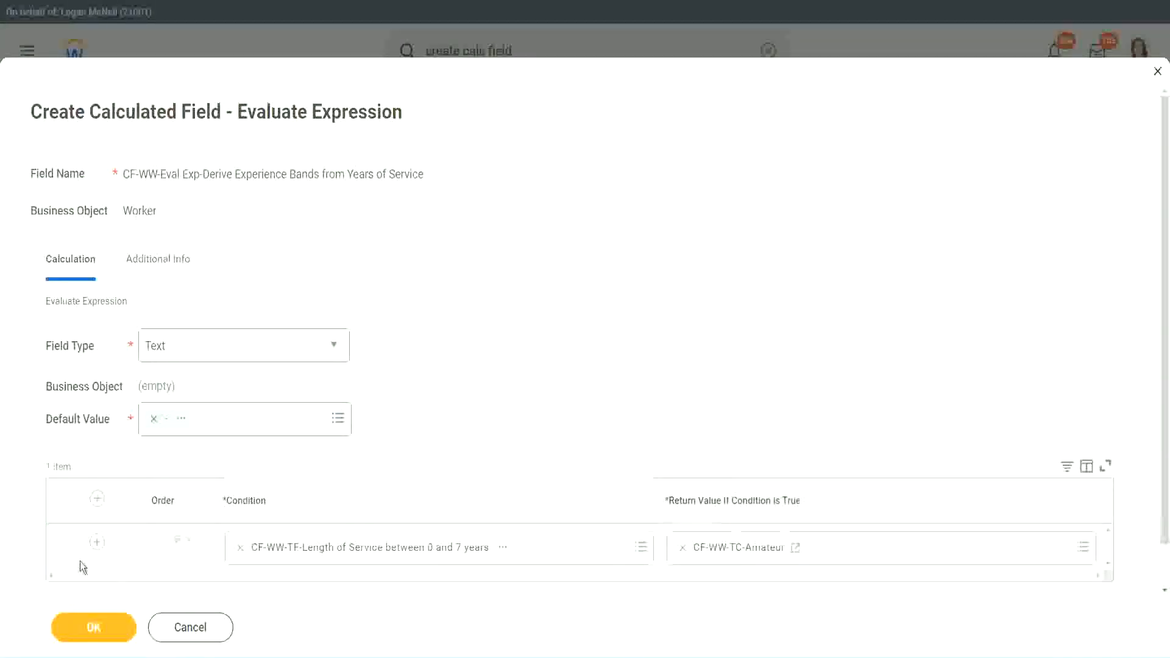
- Add three more condition rows below the Amateur row of the evaluate expression
{"action": "left_click", "coordinate": [97, 546]}
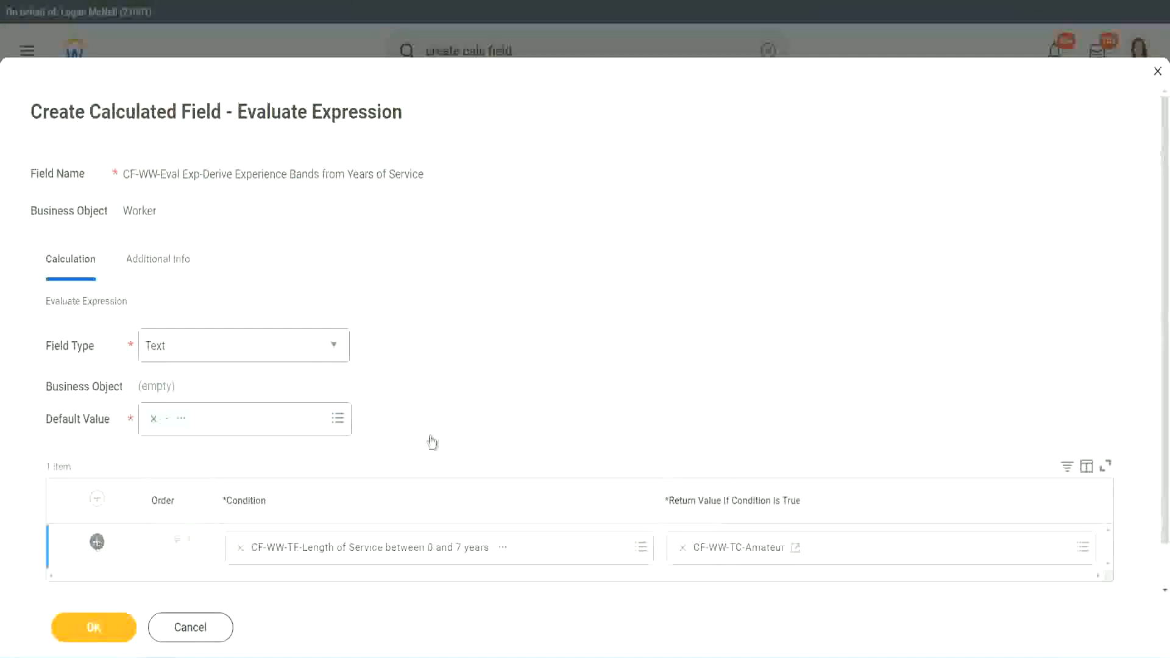
{"action": "scroll", "coordinate": [459, 429], "scroll_direction": "down", "scroll_amount": 3}
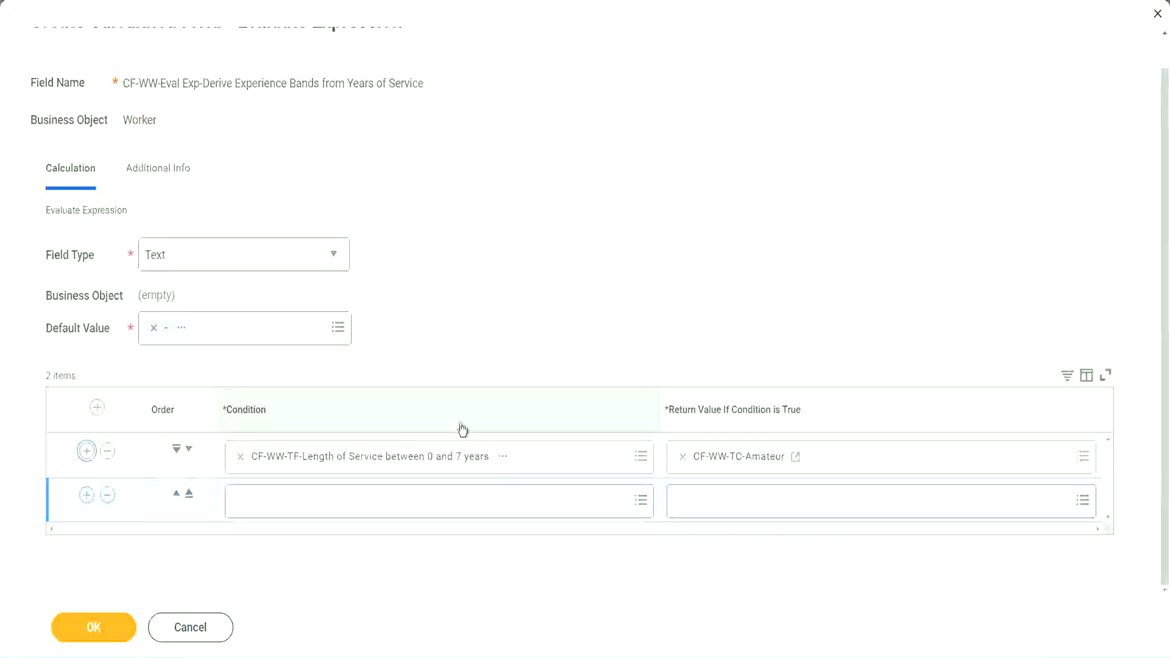
{"action": "left_click", "coordinate": [86, 499]}
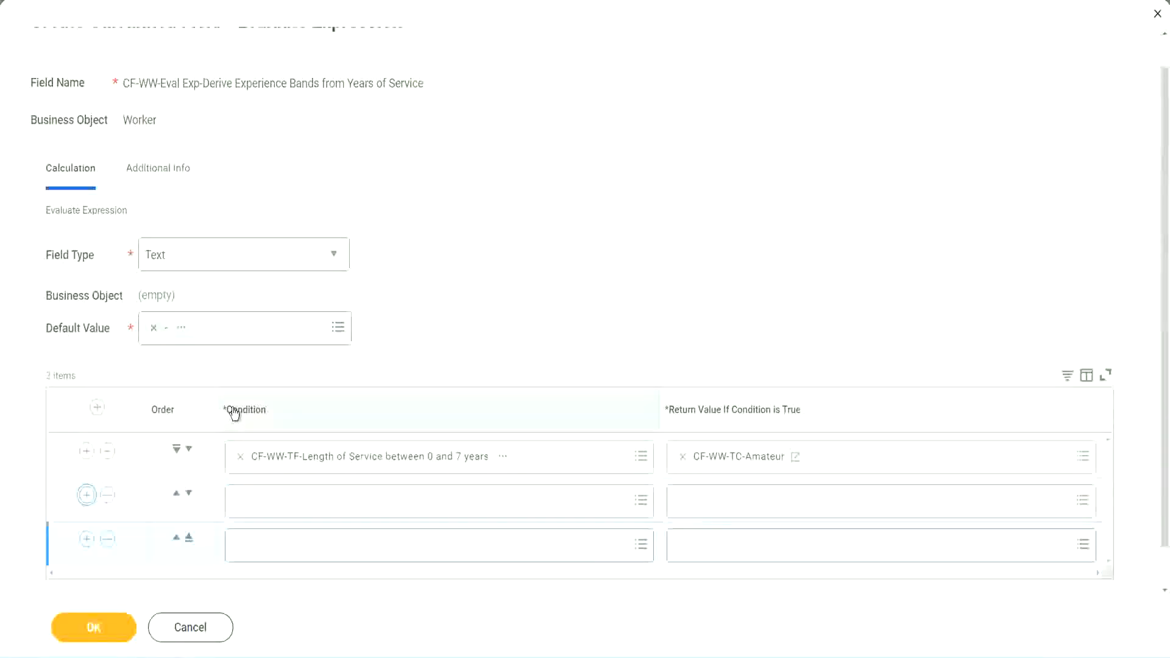
{"action": "scroll", "coordinate": [234, 414], "scroll_direction": "down", "scroll_amount": 2}
{"action": "left_click", "coordinate": [87, 500]}
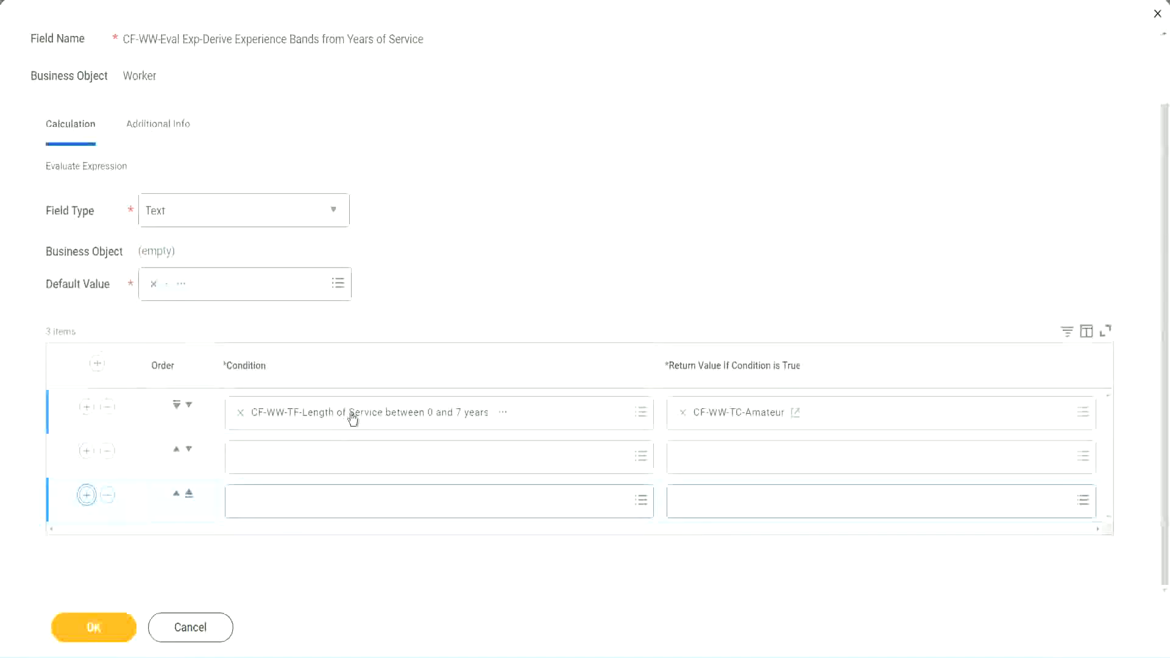
- Set the second row's condition to CF-WW-TF-Length of Service between 8 and 15 years
{"action": "left_click", "coordinate": [288, 458]}
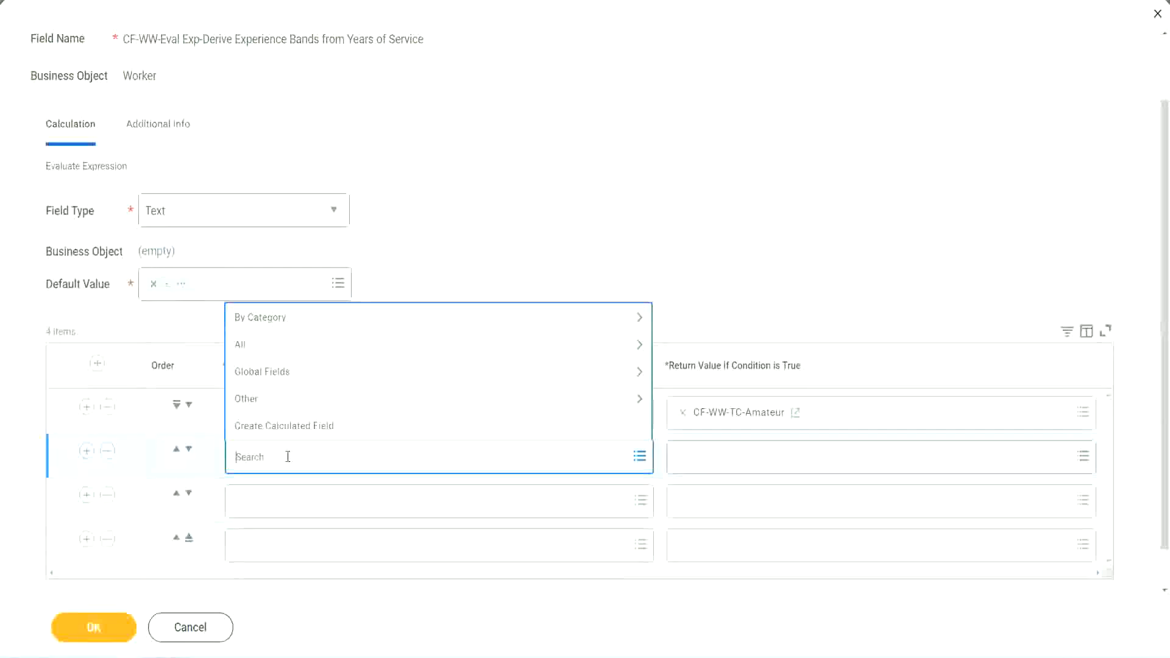
{"action": "type", "text": "cf-ww"}
{"action": "type", "text": "-tt"}
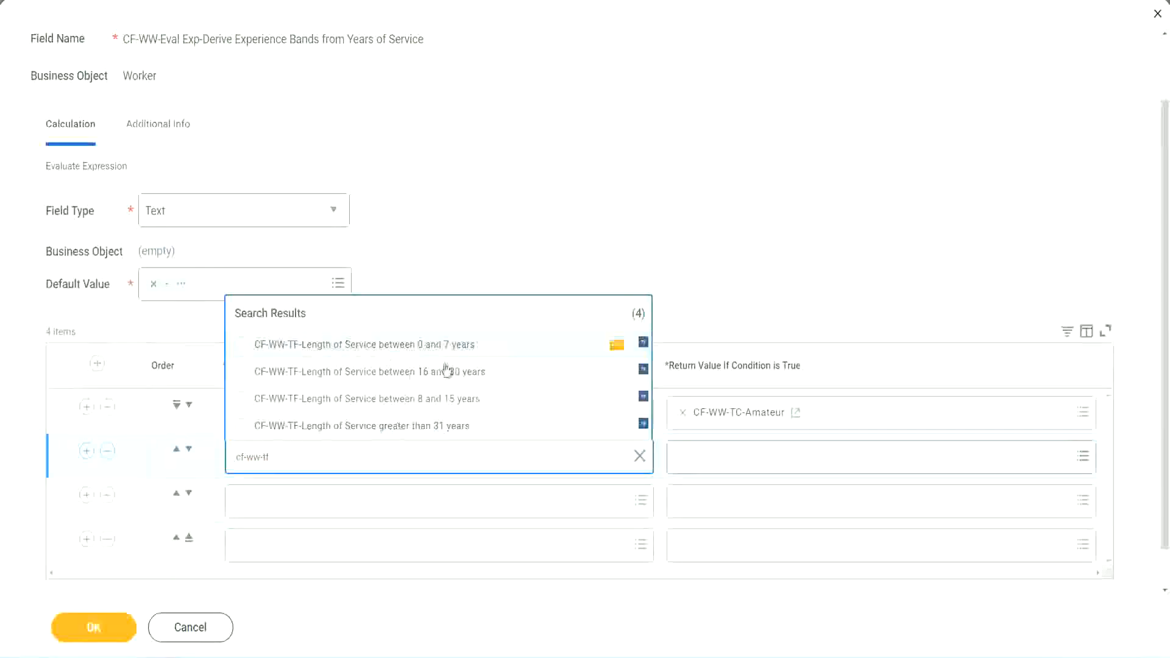
{"action": "left_click", "coordinate": [449, 404]}
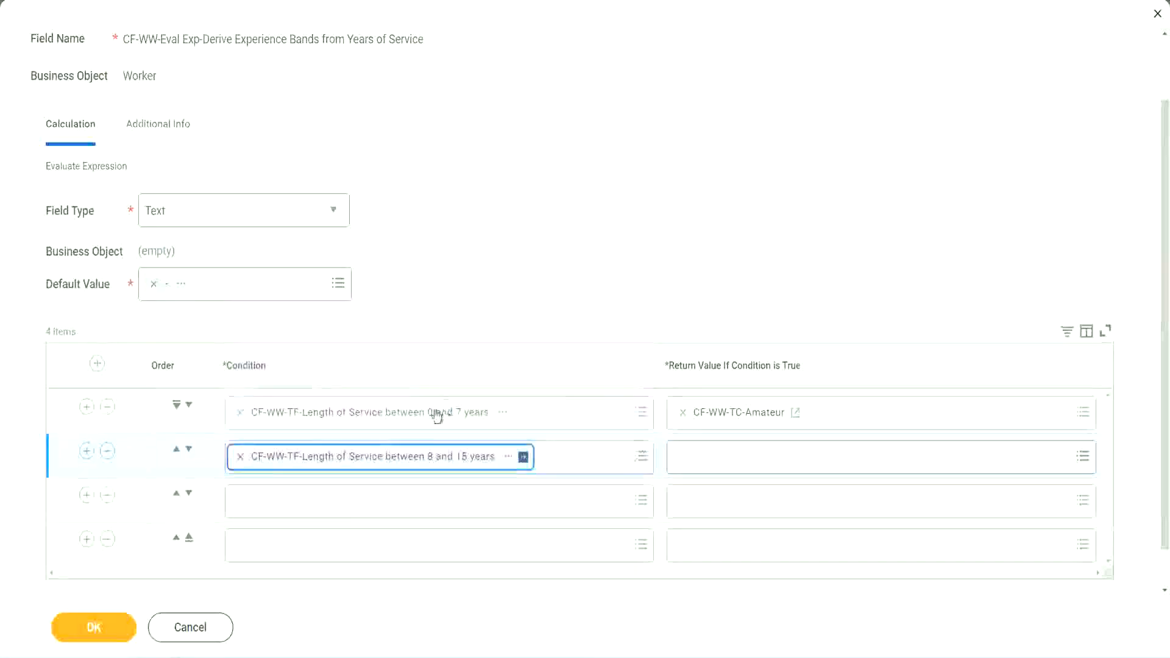
- Set the third row's condition to CF-WW-TF-Length of Service between 16 and 30 years
{"action": "left_click", "coordinate": [295, 501]}
{"action": "type", "text": "cf"}
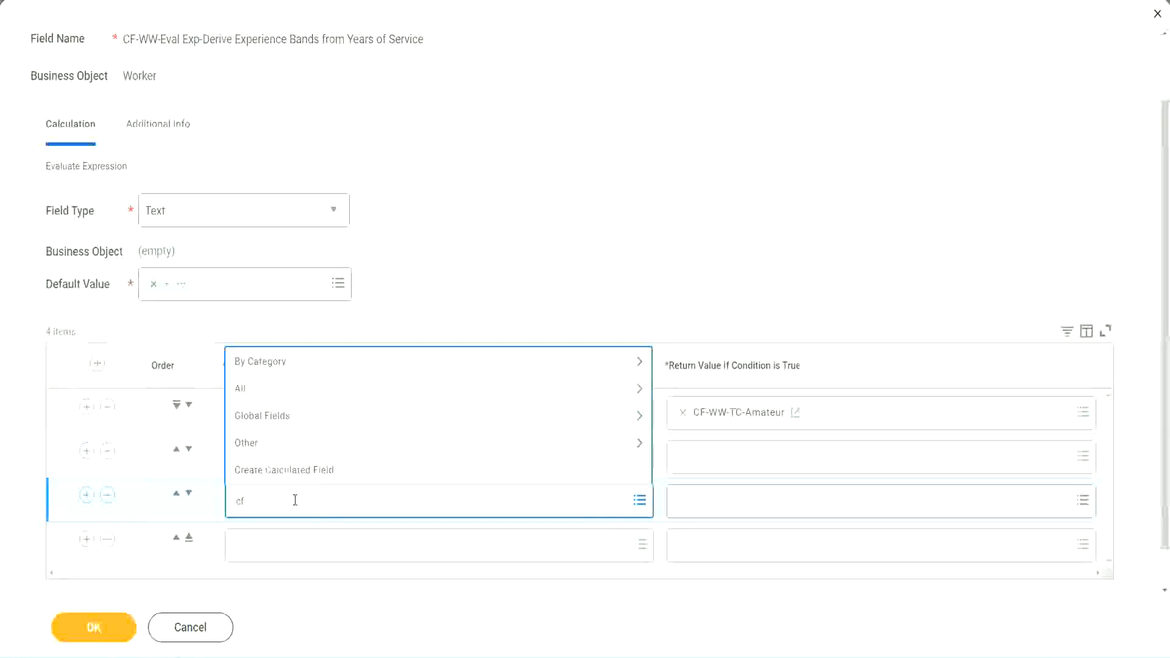
{"action": "type", "text": "-ww-tf"}
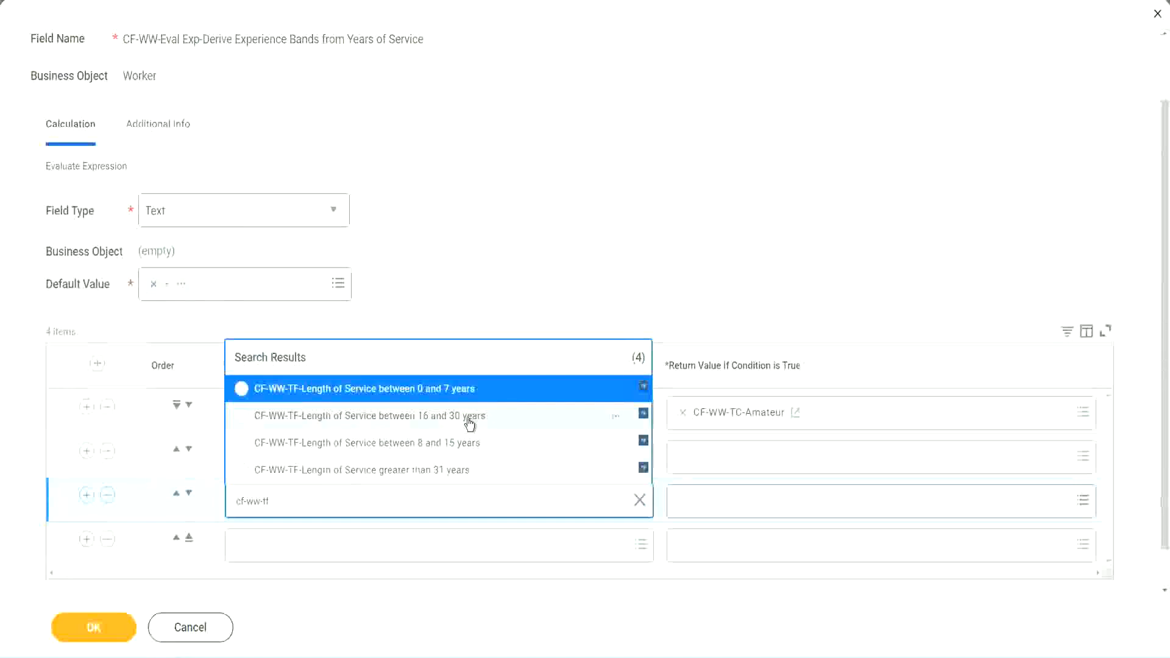
{"action": "left_click", "coordinate": [470, 422]}
- Set the fourth row's condition to CF-WW-TF-Length of Service greater than 31 years
{"action": "left_click", "coordinate": [275, 547]}
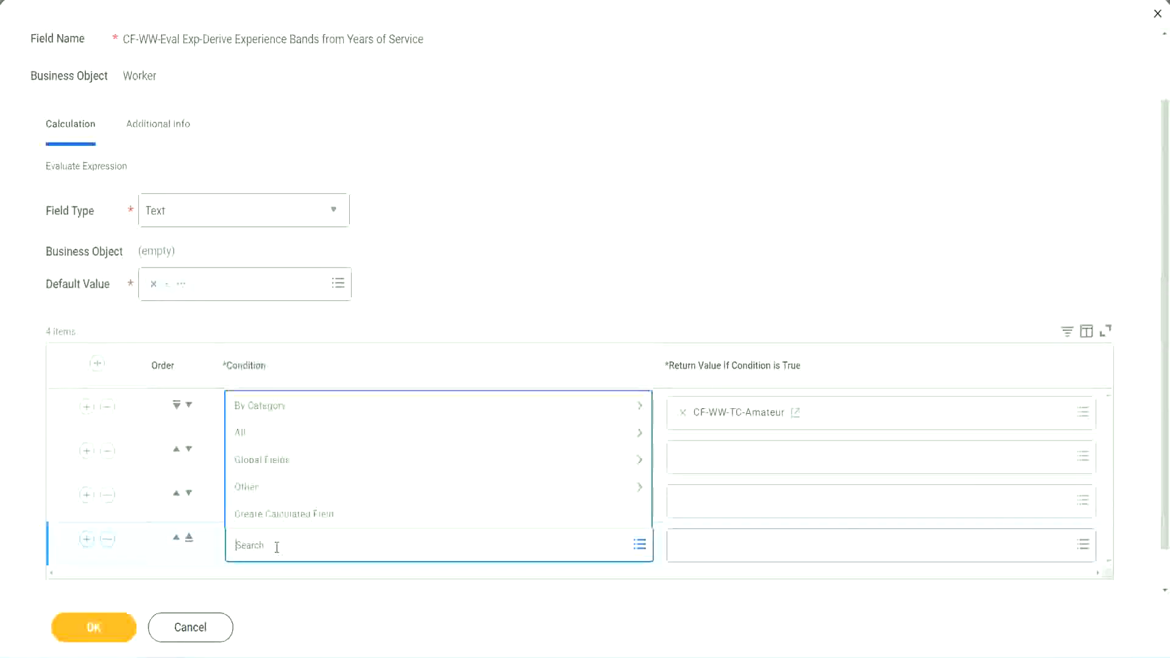
{"action": "type", "text": "cf-ww"}
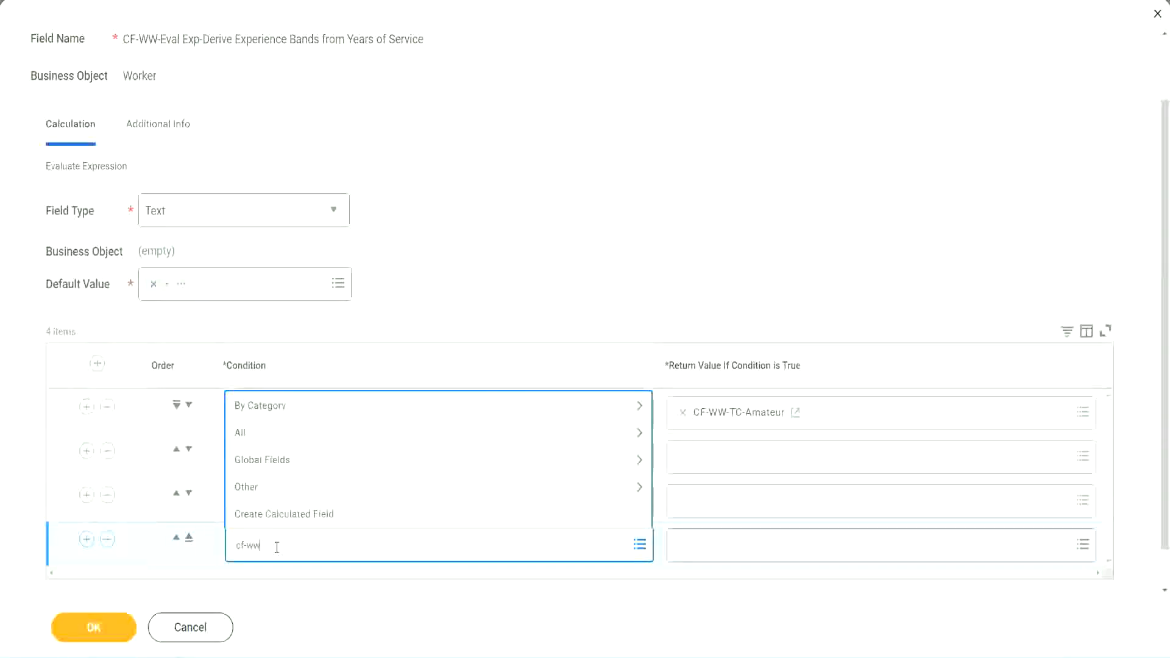
{"action": "type", "text": " tf 31"}
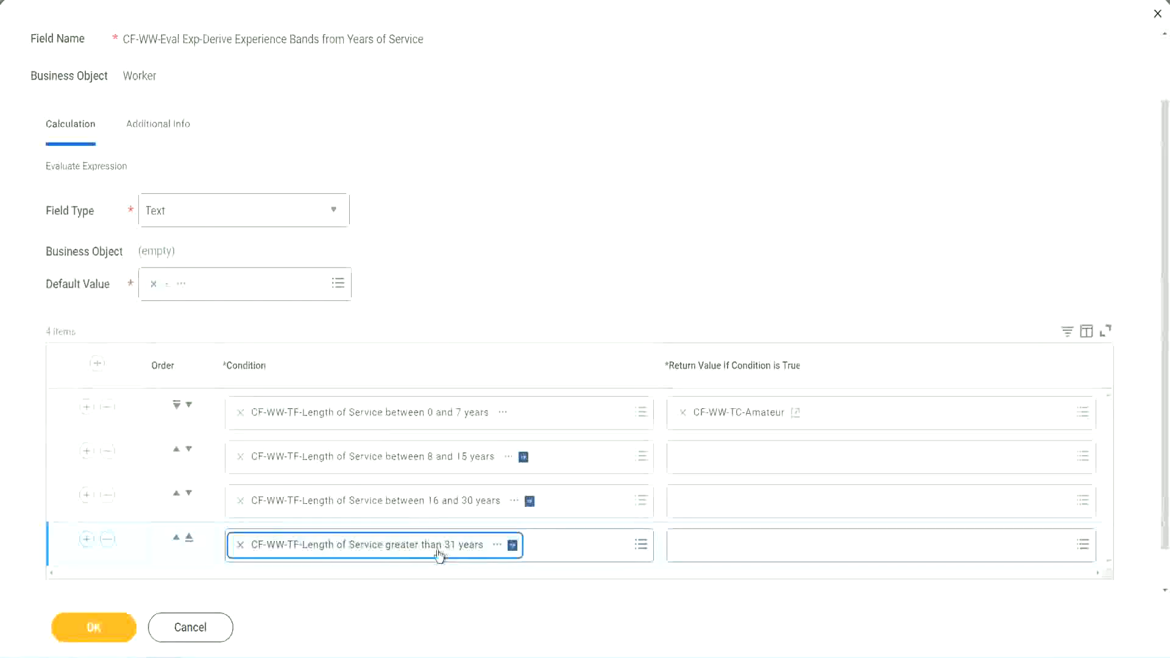
{"action": "left_click", "coordinate": [525, 252]}
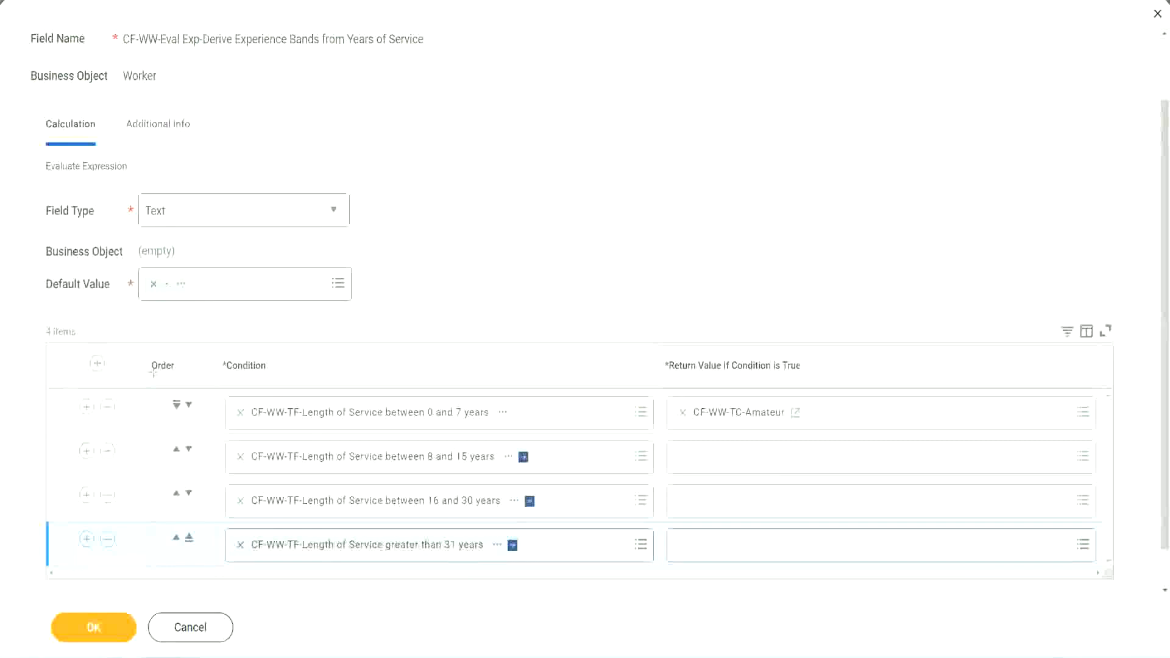
- Move the 8 to 15 years condition row above the 0 to 7 years row
{"action": "left_click_drag", "start_coordinate": [132, 357], "coordinate": [130, 482]}
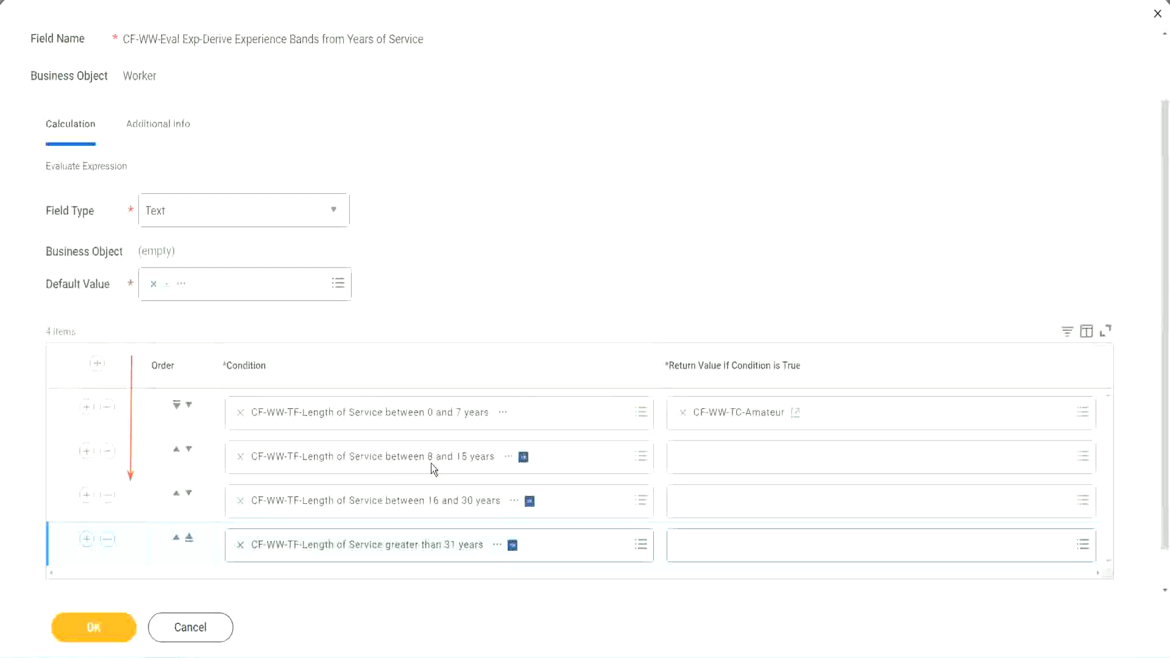
{"action": "left_click", "coordinate": [176, 450]}
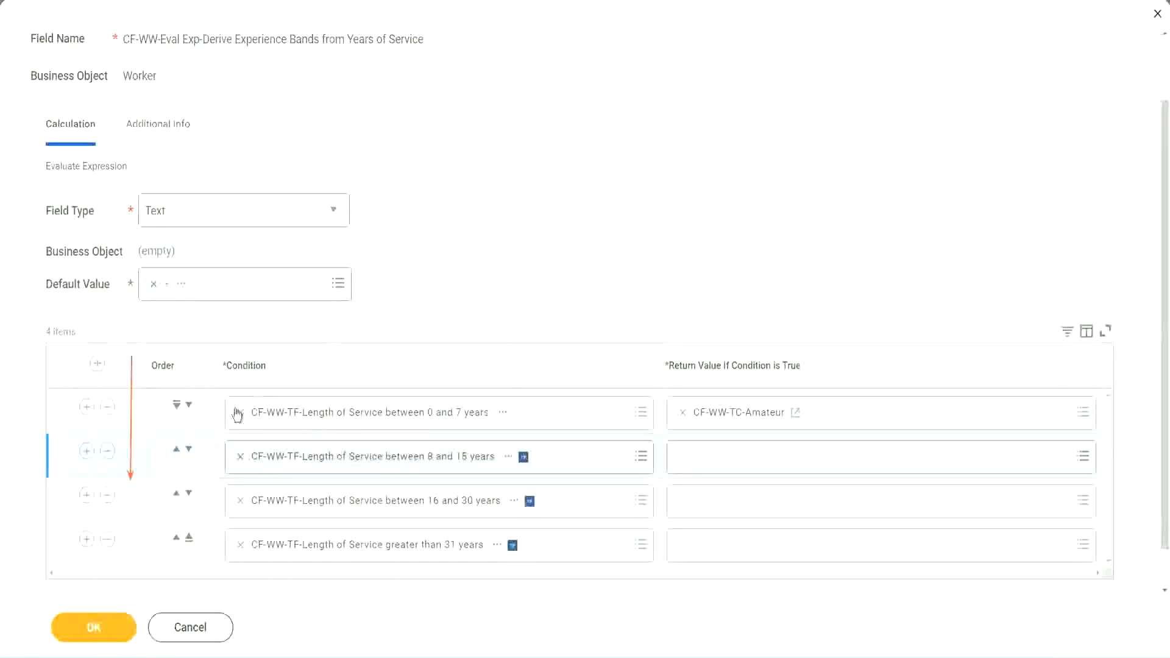
{"action": "left_click", "coordinate": [177, 450]}
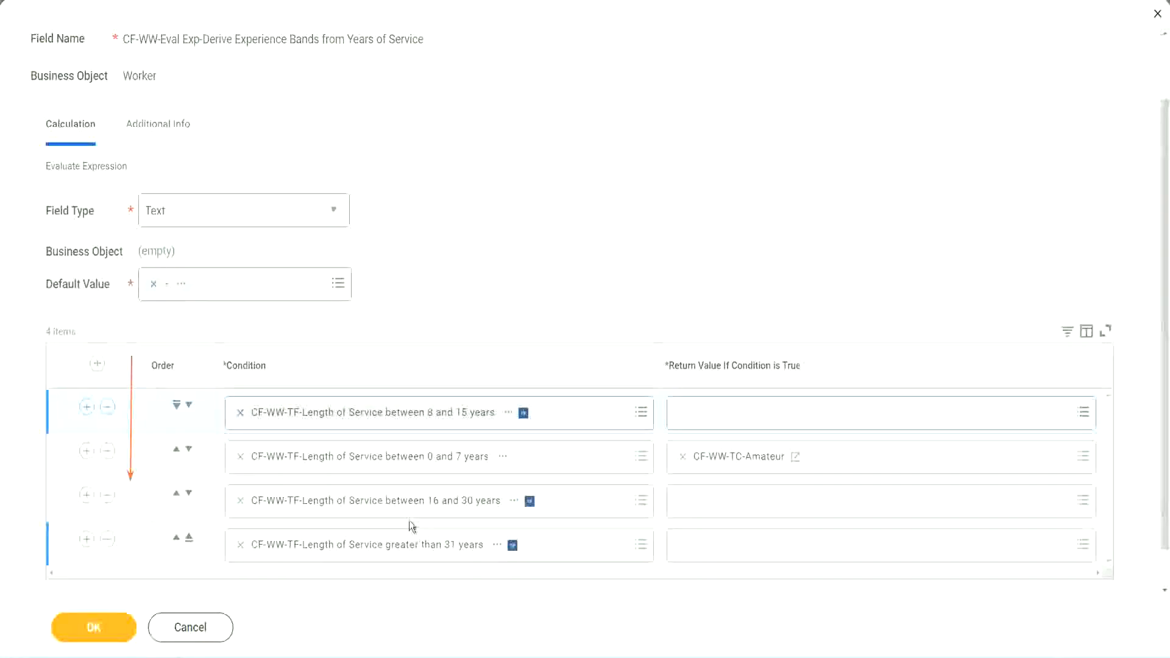
- Copy the CF-WW-TC-Amateur field name and move the 8 to 15 years row back below the 0 to 7 years row
{"action": "right_click", "coordinate": [741, 465]}
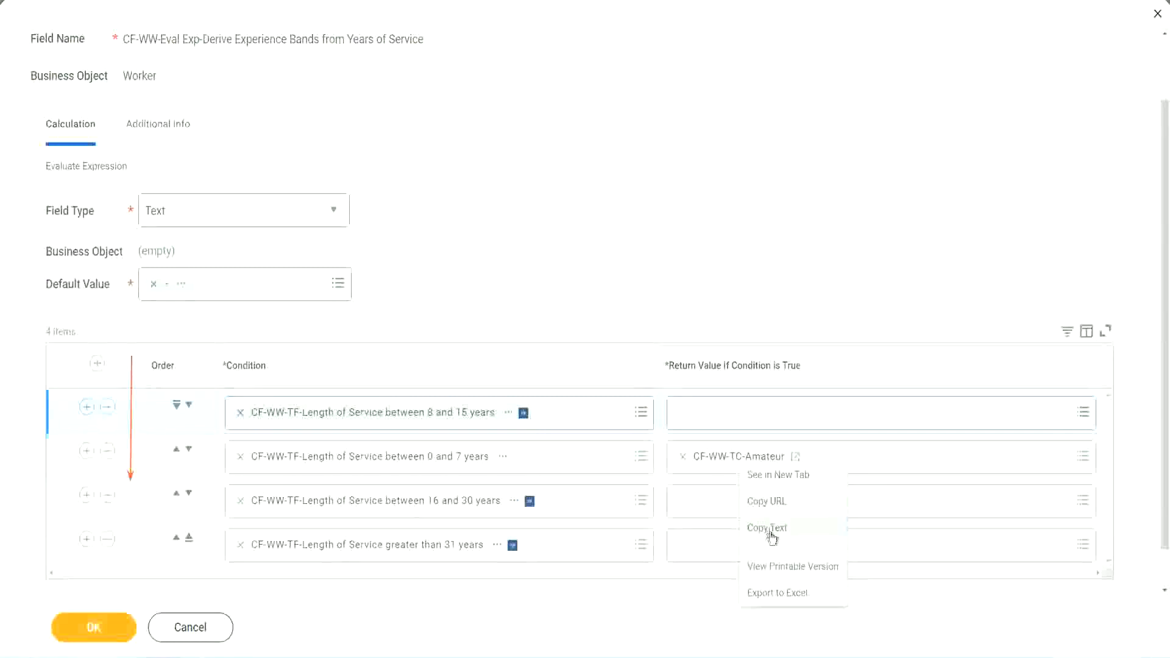
{"action": "left_click", "coordinate": [737, 527]}
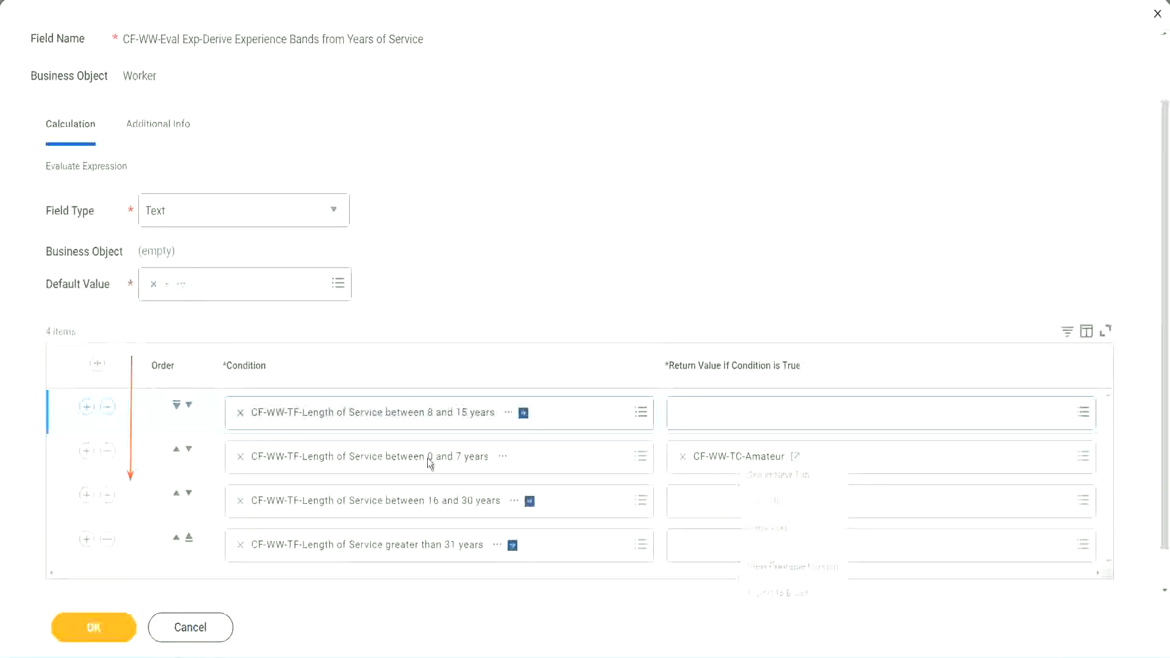
{"action": "left_click", "coordinate": [189, 404]}
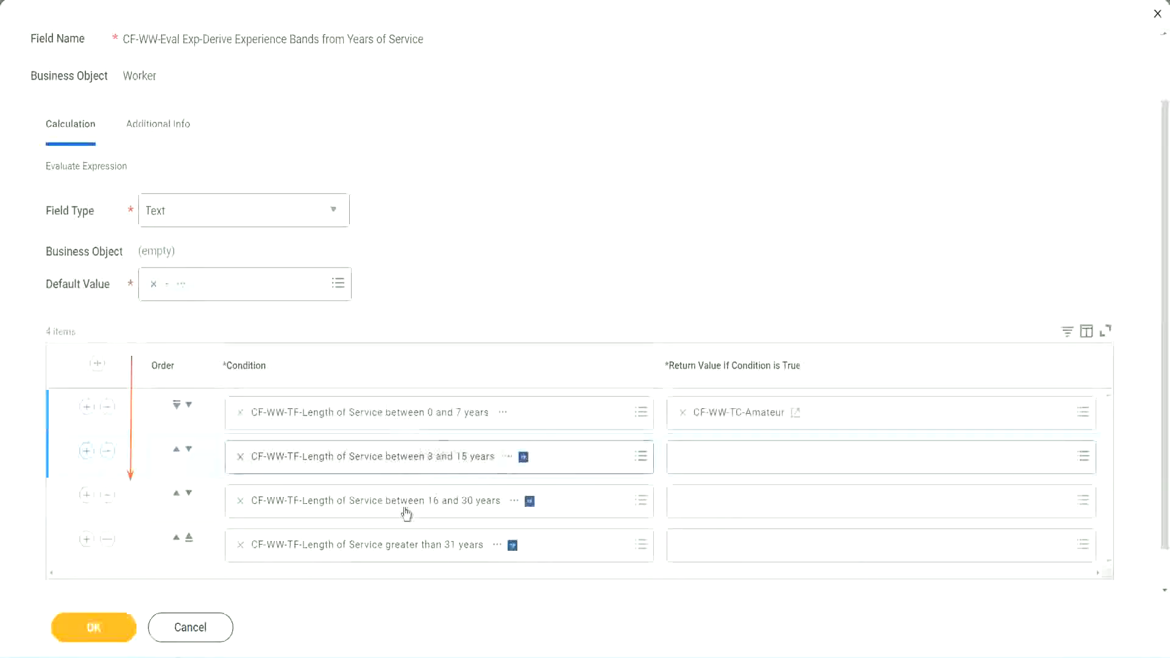
- Create a calculated field for the second row's return value named CF-WW-TC-Experienced, with business object Global and function Text Constant
{"action": "left_click", "coordinate": [684, 457]}
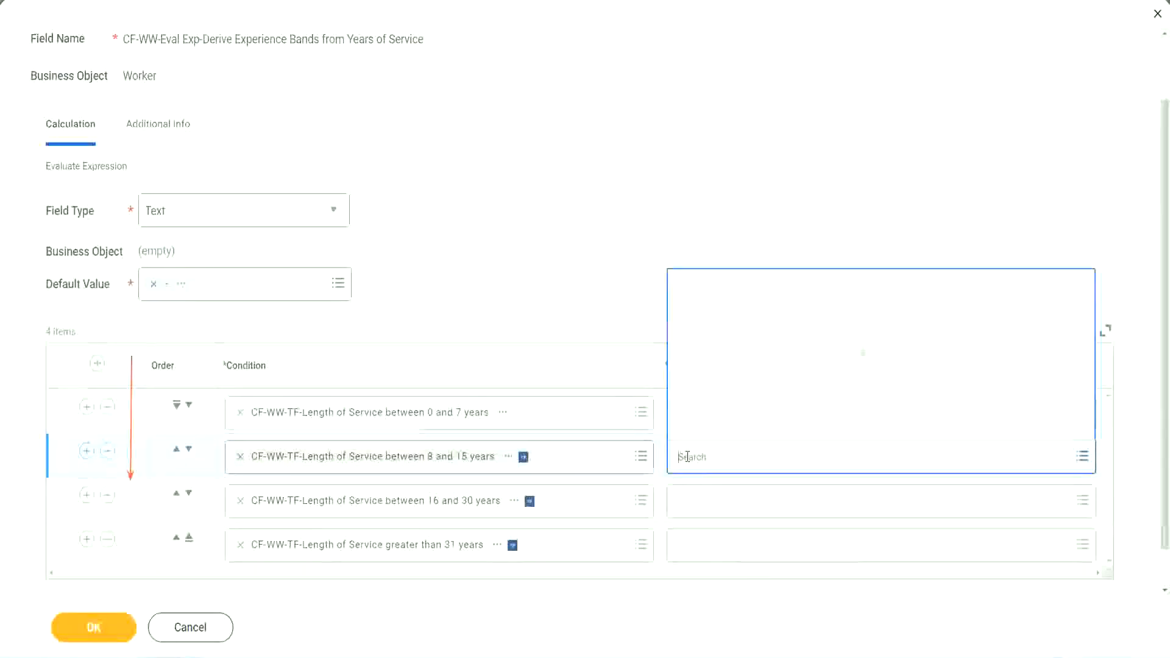
{"action": "left_click", "coordinate": [725, 428]}
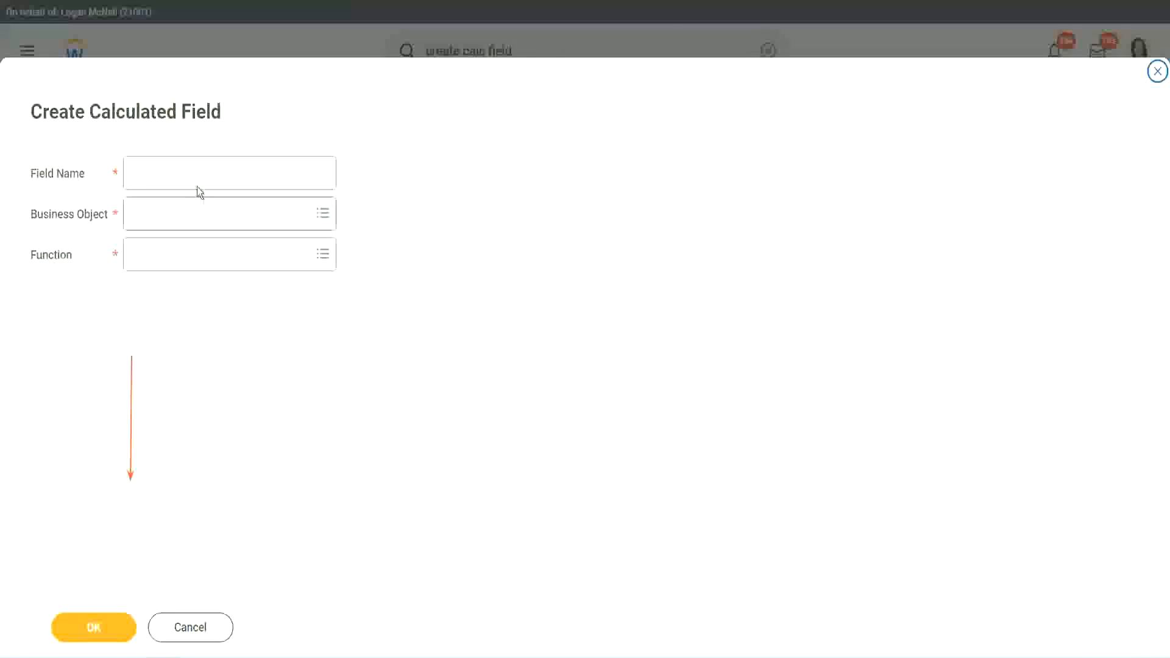
{"action": "left_click", "coordinate": [186, 173]}
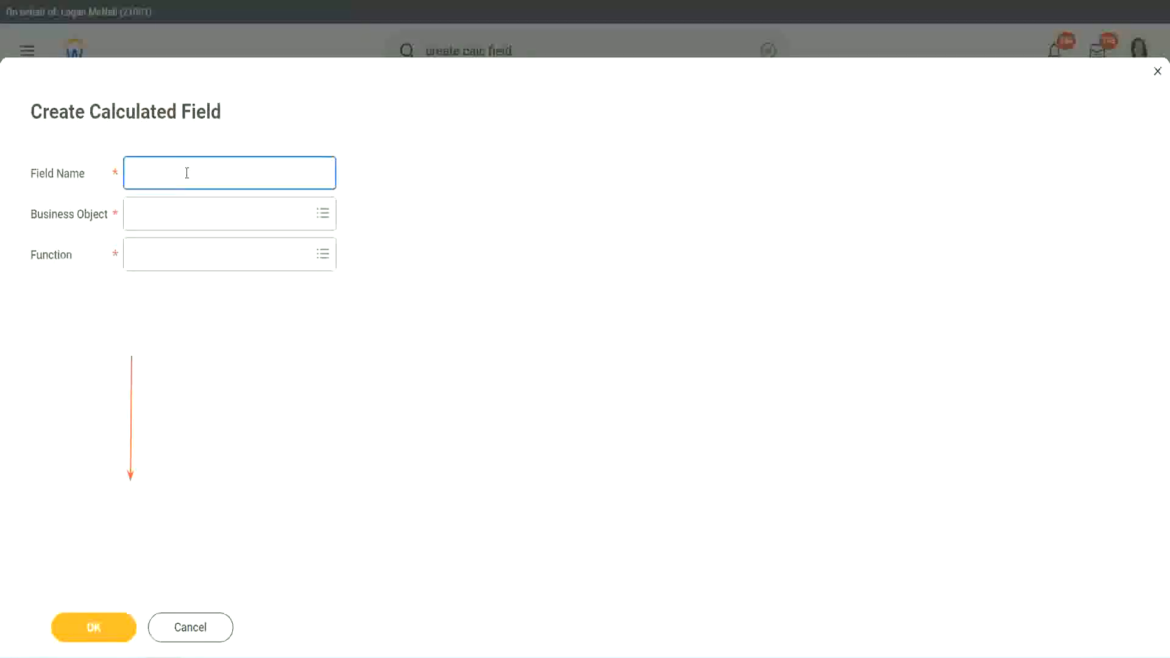
{"action": "key", "text": "ctrl+v"}
{"action": "double_click", "coordinate": [203, 174]}
{"action": "type", "text": "Experien"}
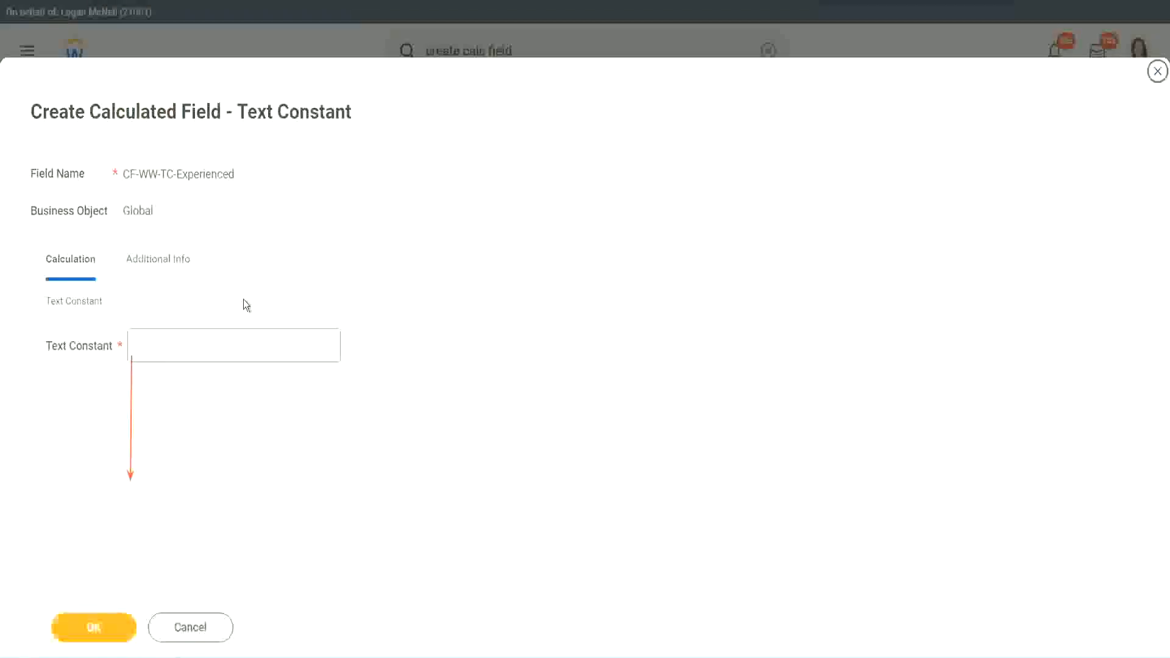
- Set the text constant to "Experienced" and save the field as the second row's return value
{"action": "left_click", "coordinate": [178, 346]}
{"action": "type", "text": "Ex"}
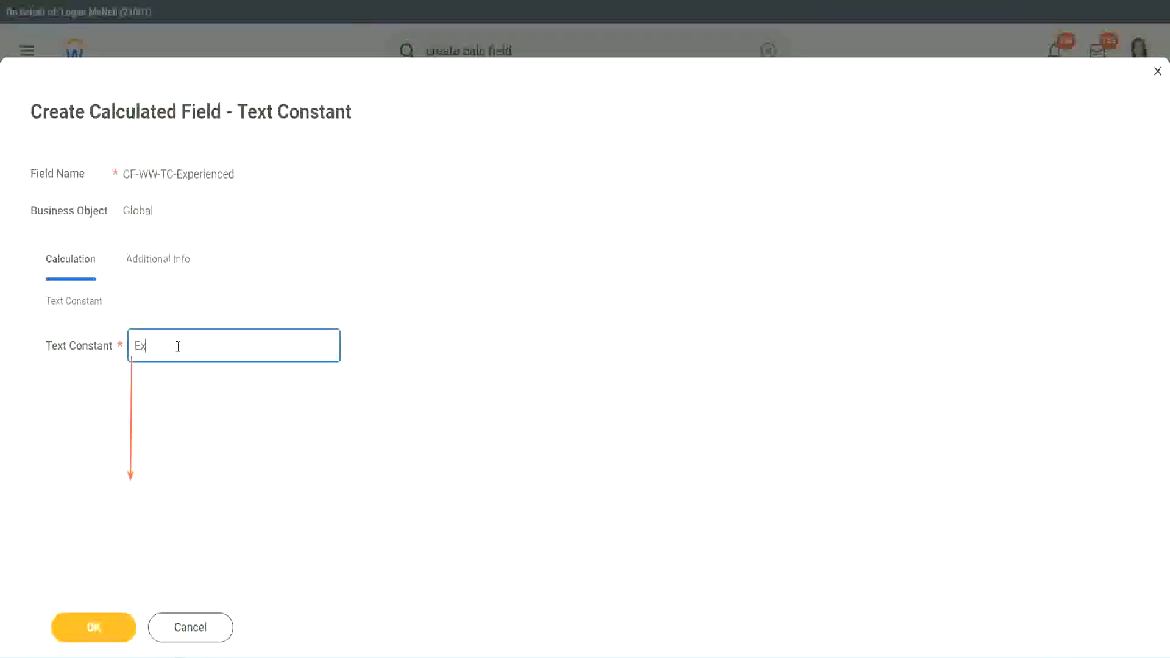
{"action": "type", "text": "perienced"}
{"action": "left_click", "coordinate": [97, 626]}
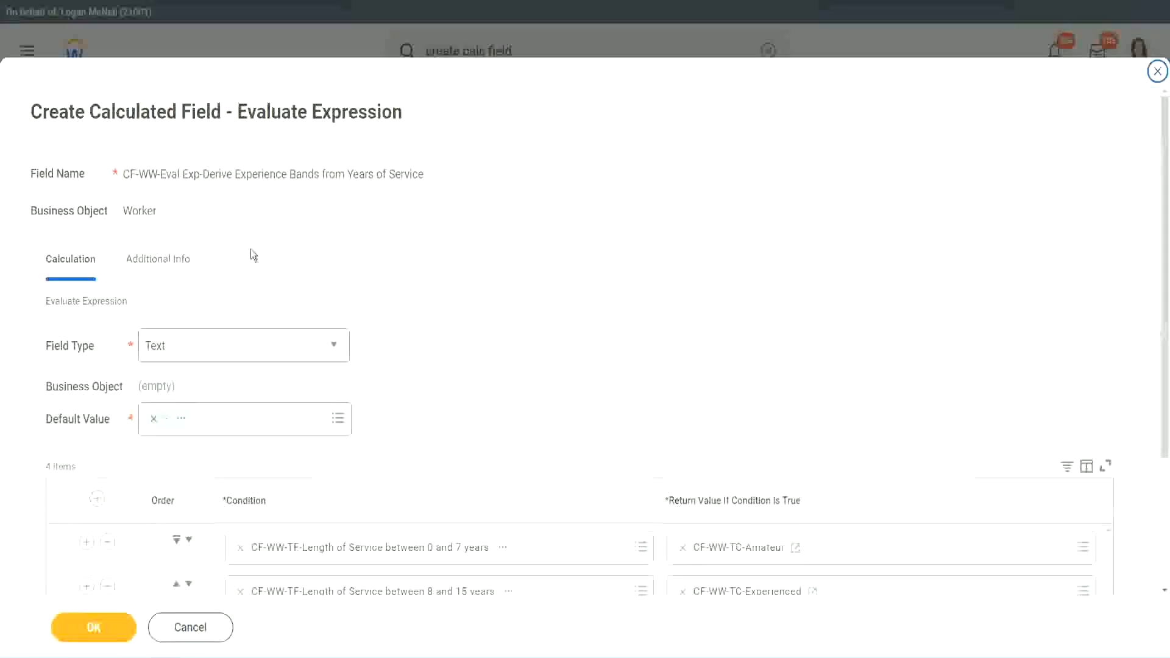
- Start a new calculated field for the third row's return value, paste the copied Amateur name and choose Global as business object
{"action": "scroll", "coordinate": [538, 317], "scroll_direction": "down", "scroll_amount": 3}
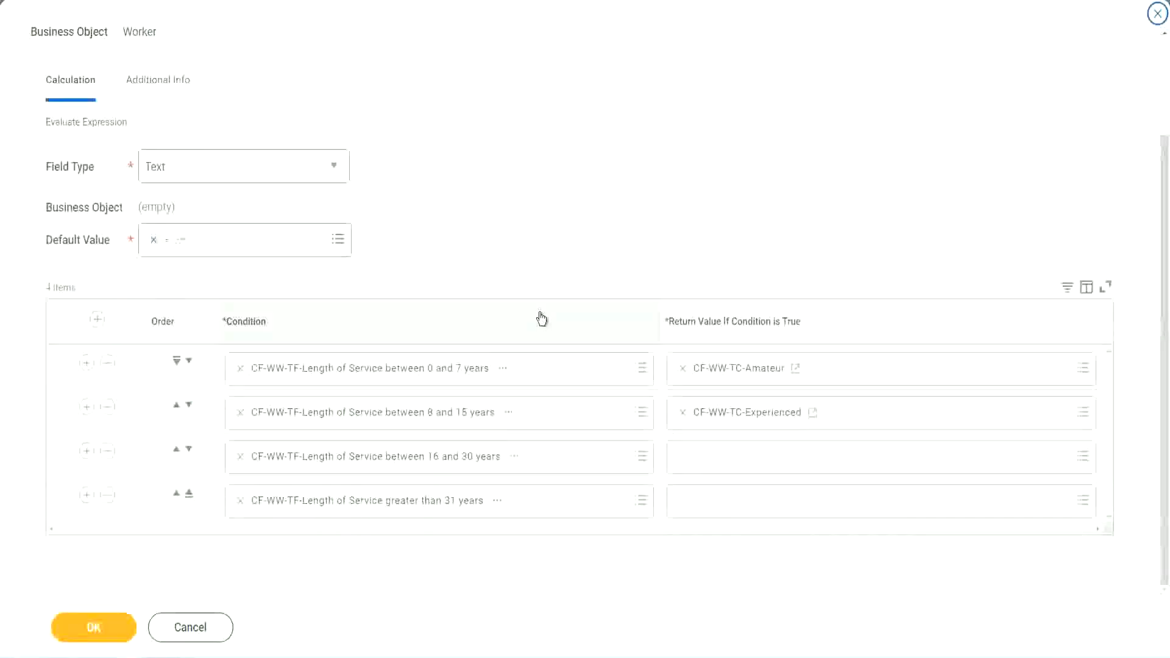
{"action": "left_click", "coordinate": [729, 464]}
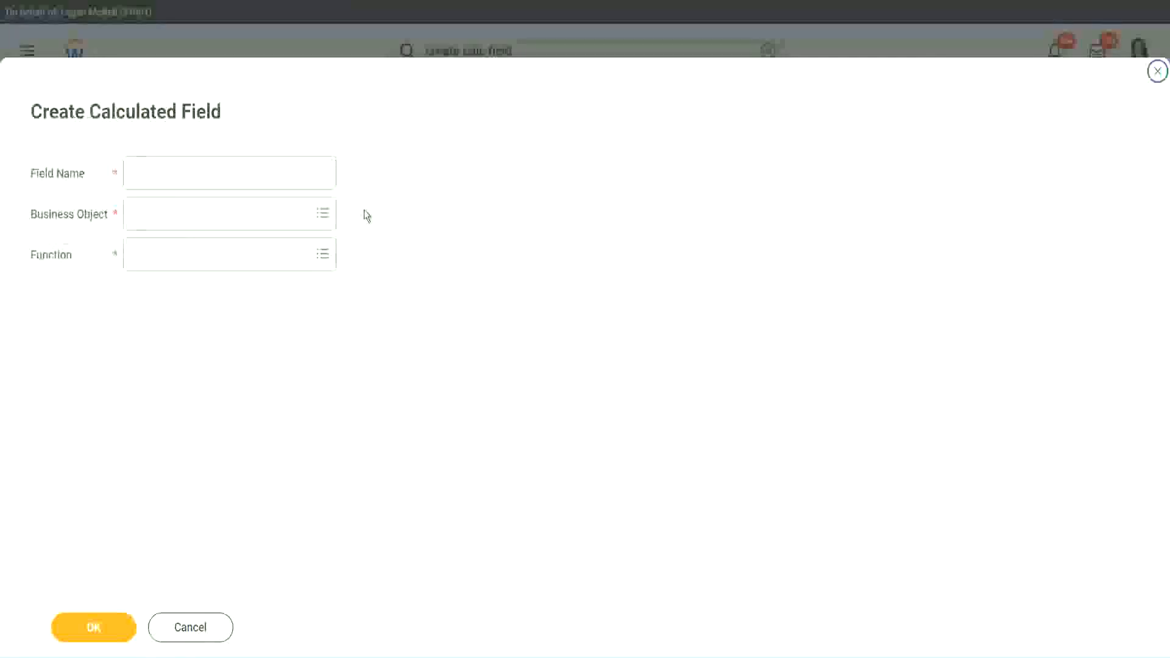
{"action": "left_click", "coordinate": [248, 172]}
{"action": "key", "text": "ctrl+v"}
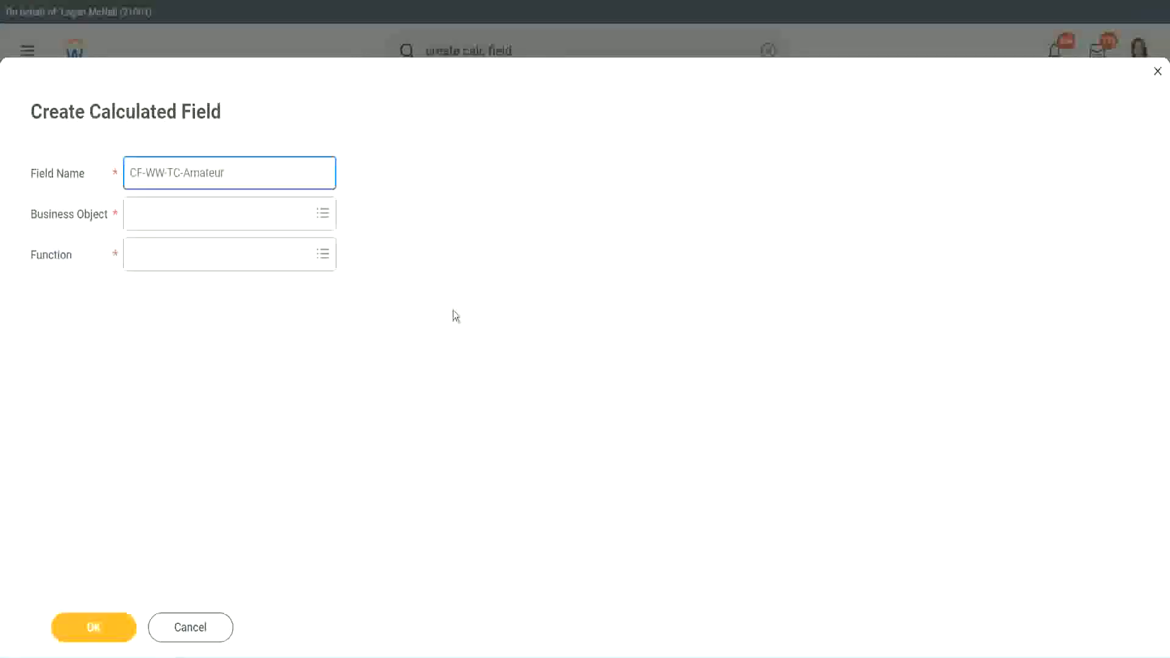
{"action": "left_click", "coordinate": [134, 214]}
{"action": "type", "text": "globa"}
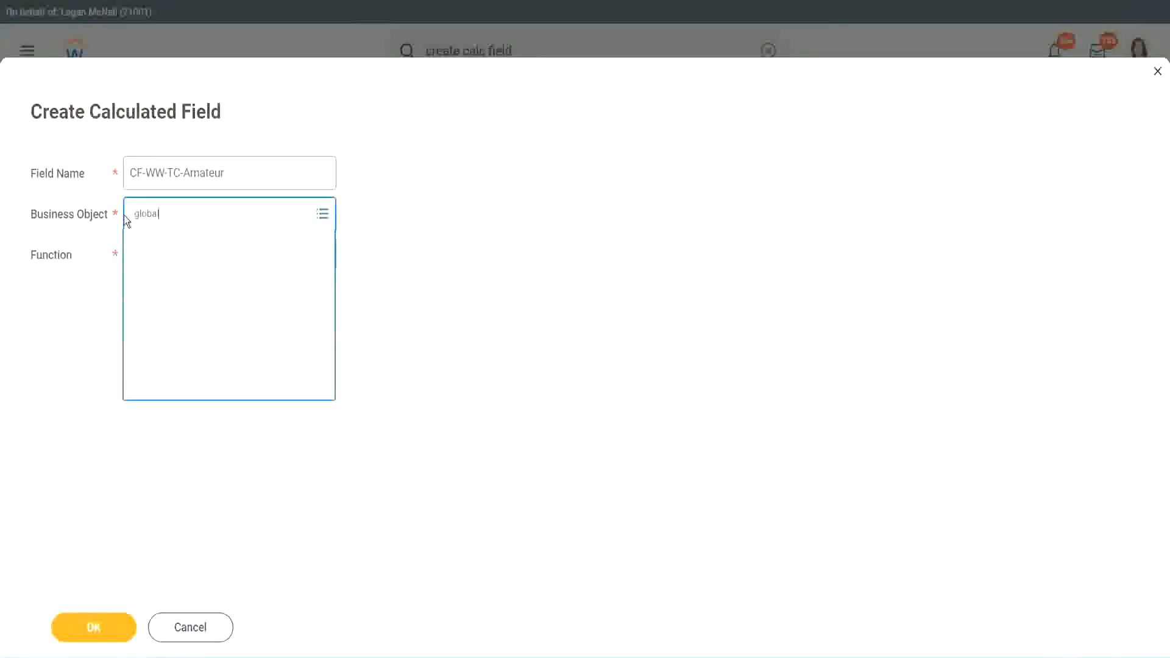
{"action": "type", "text": "l"}
{"action": "key", "text": "Return"}
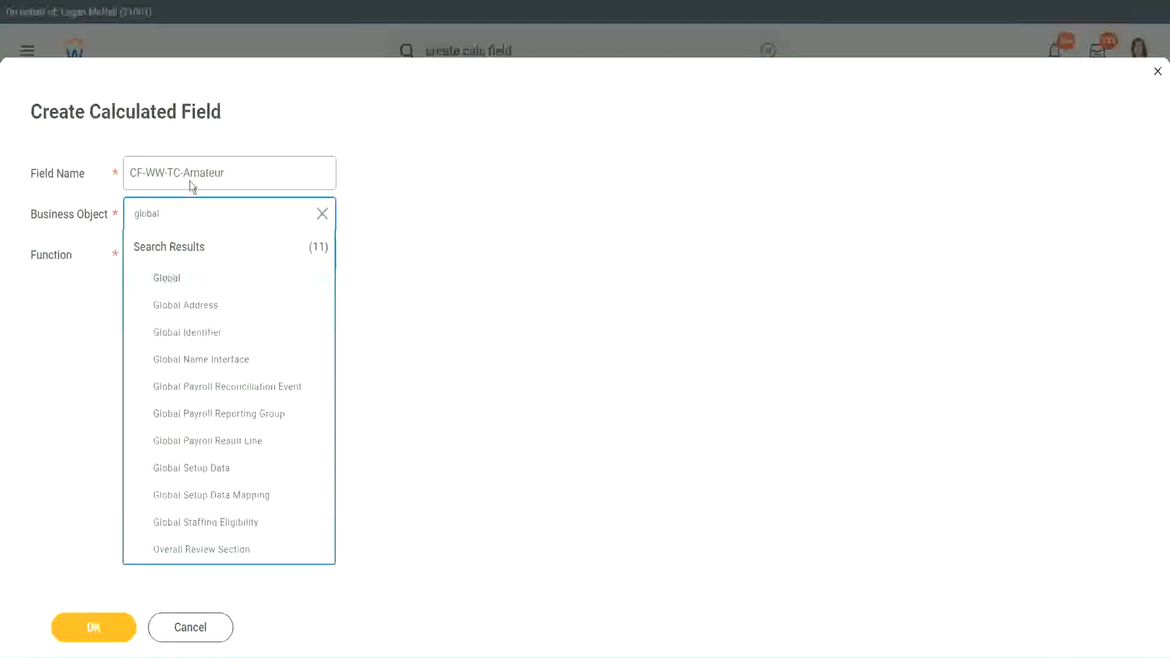
- Rename the new field CF-WW-TC-Senior and create it with the Text Constant function
{"action": "left_click", "coordinate": [190, 180]}
{"action": "double_click", "coordinate": [207, 172]}
{"action": "type", "text": "S"}
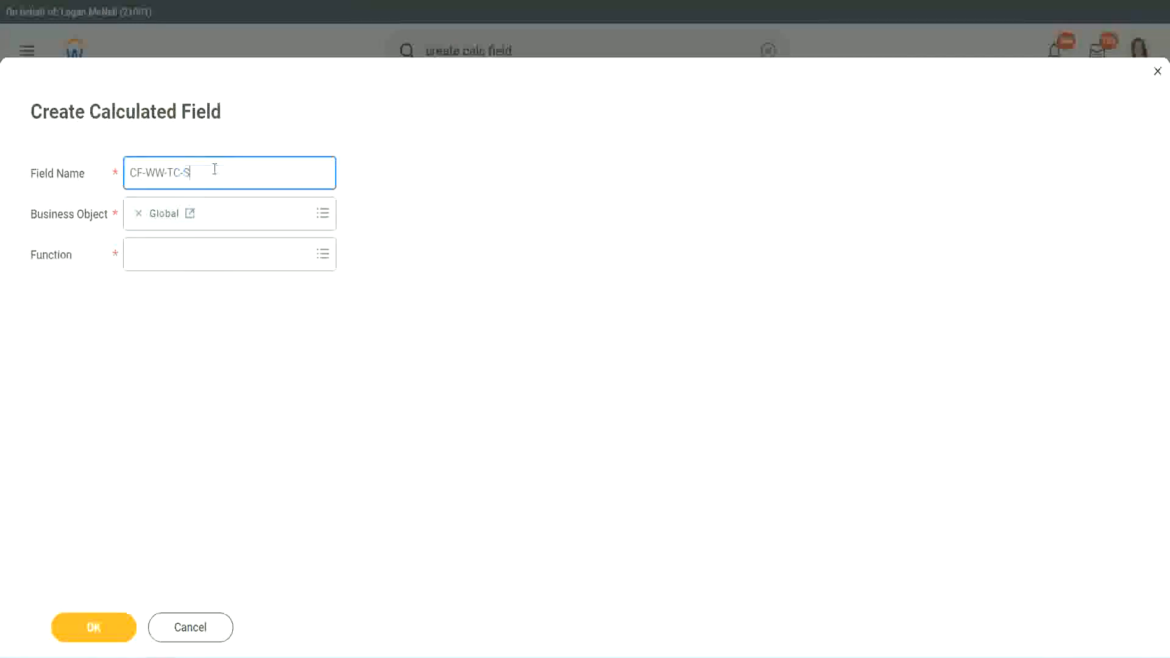
{"action": "type", "text": "enior"}
{"action": "left_click", "coordinate": [187, 267]}
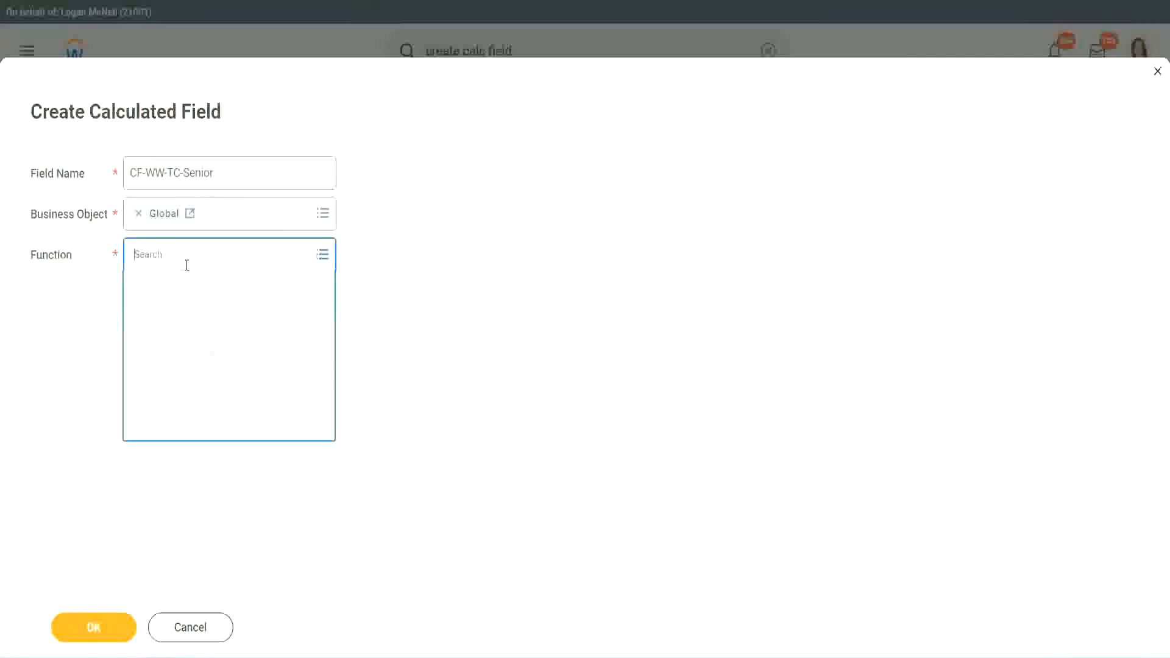
{"action": "type", "text": "tc"}
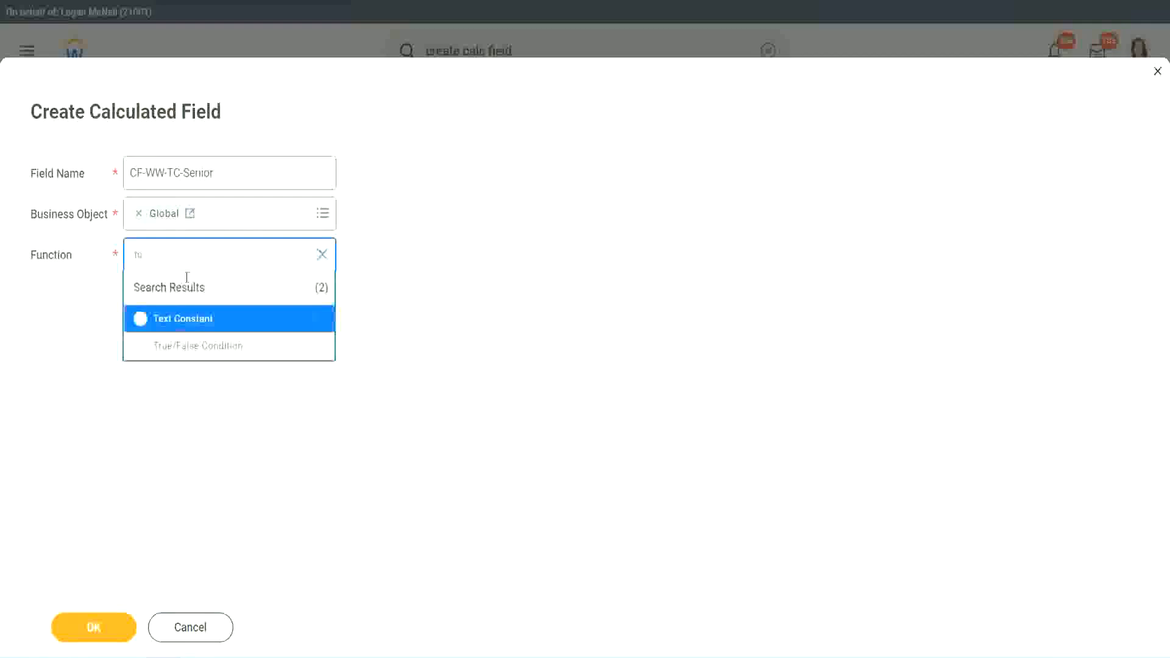
{"action": "left_click", "coordinate": [181, 318]}
{"action": "left_click", "coordinate": [104, 633]}
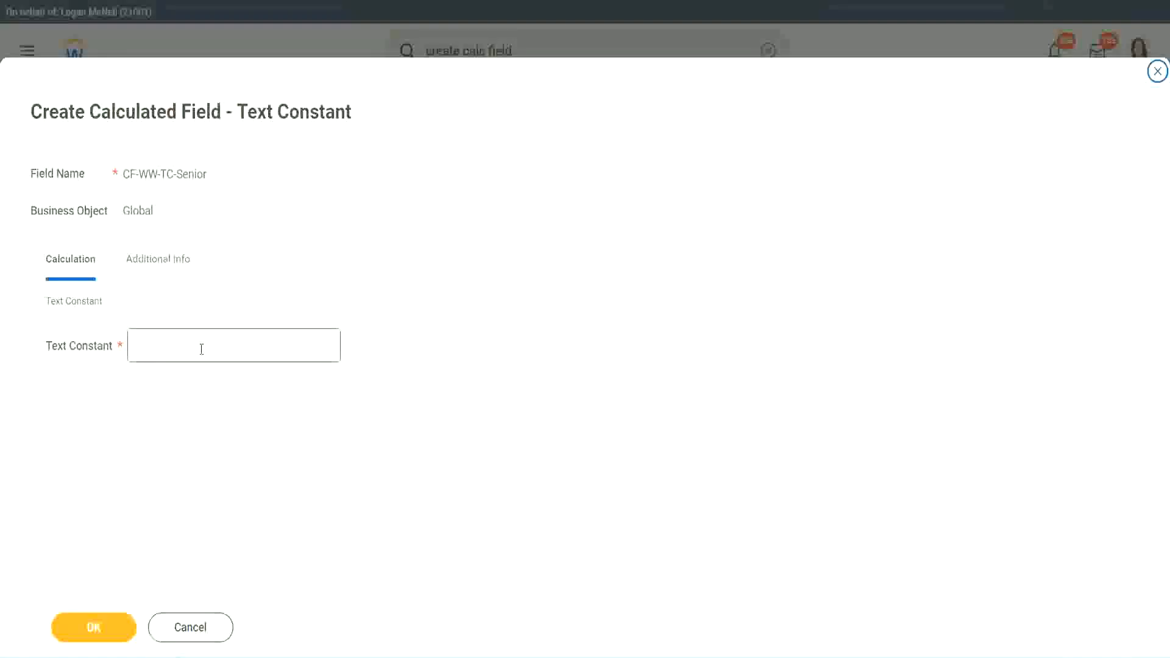
- Set the text constant to "Senior" and save the field as the third row's return value
{"action": "left_click", "coordinate": [198, 341]}
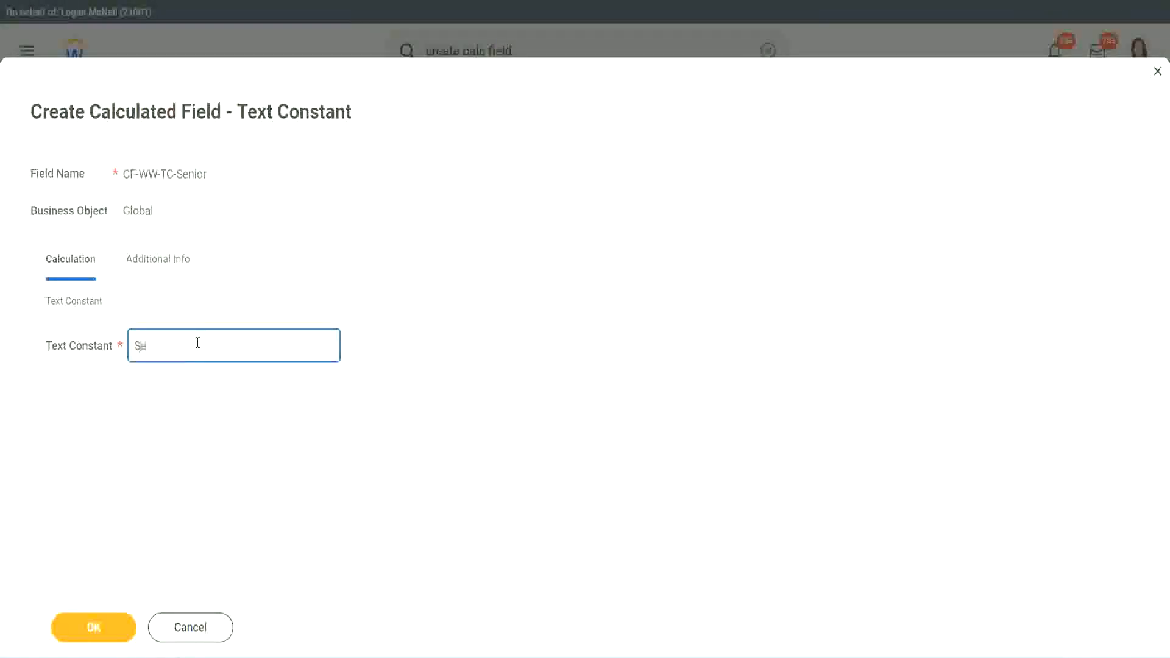
{"action": "left_click", "coordinate": [115, 618]}
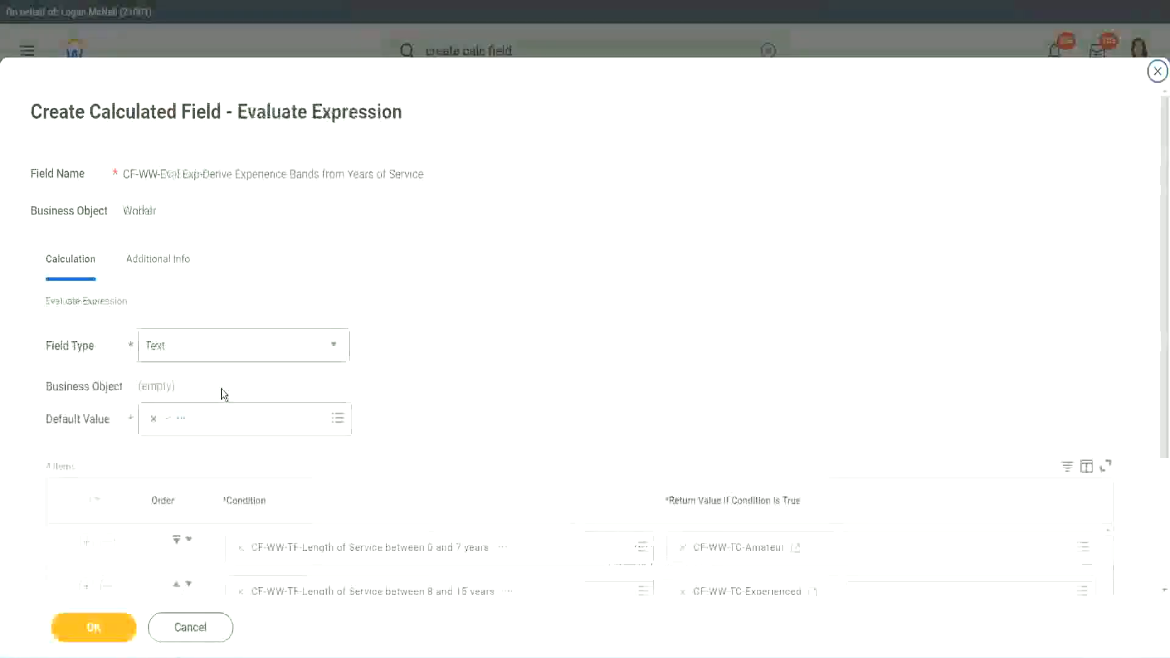
- Copy the Senior field's name, start a calculated field for the fourth row's return value, and name it CF-WW-TC-Legend
{"action": "scroll", "coordinate": [846, 438], "scroll_direction": "down", "scroll_amount": 3}
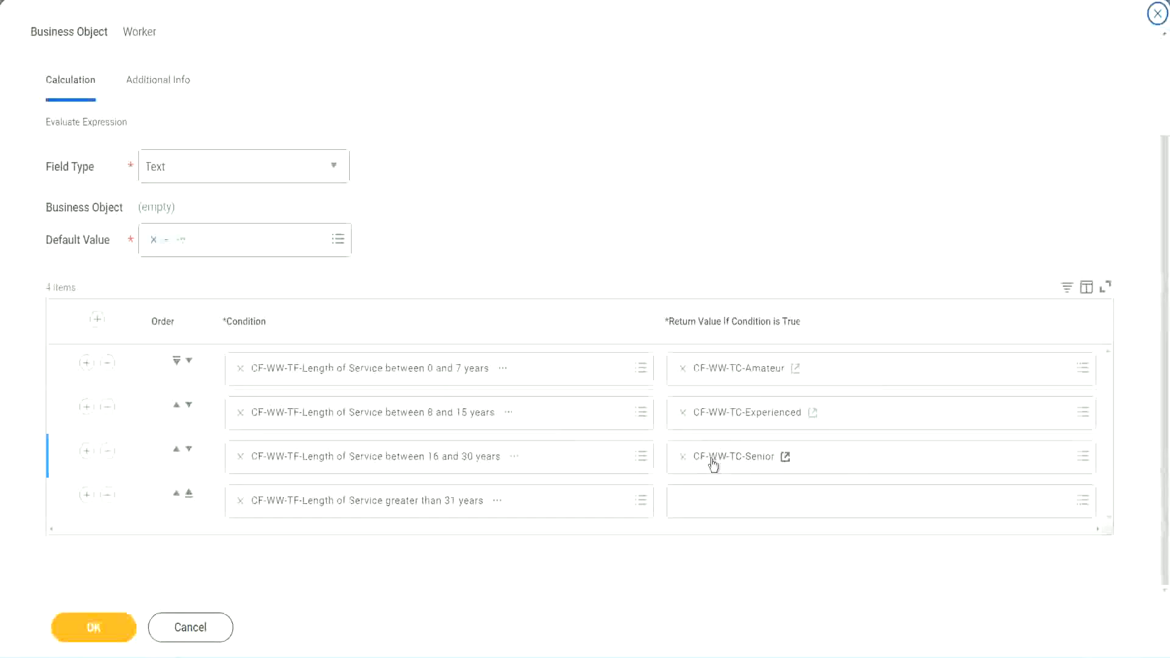
{"action": "right_click", "coordinate": [711, 460]}
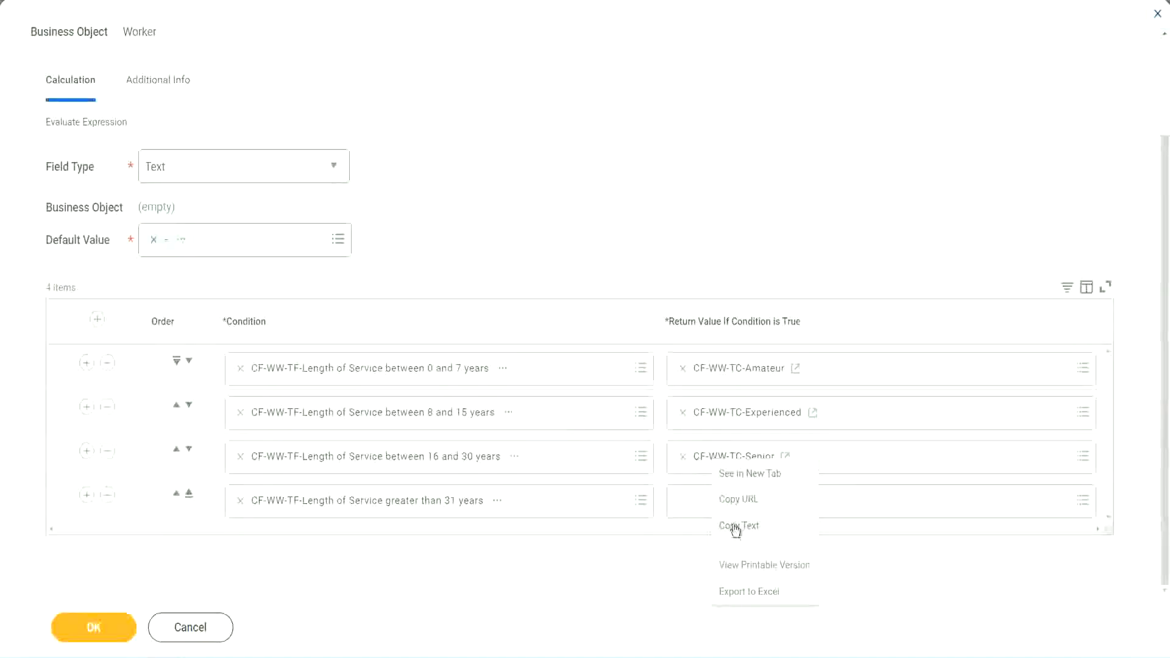
{"action": "left_click", "coordinate": [704, 522]}
{"action": "left_click", "coordinate": [711, 506]}
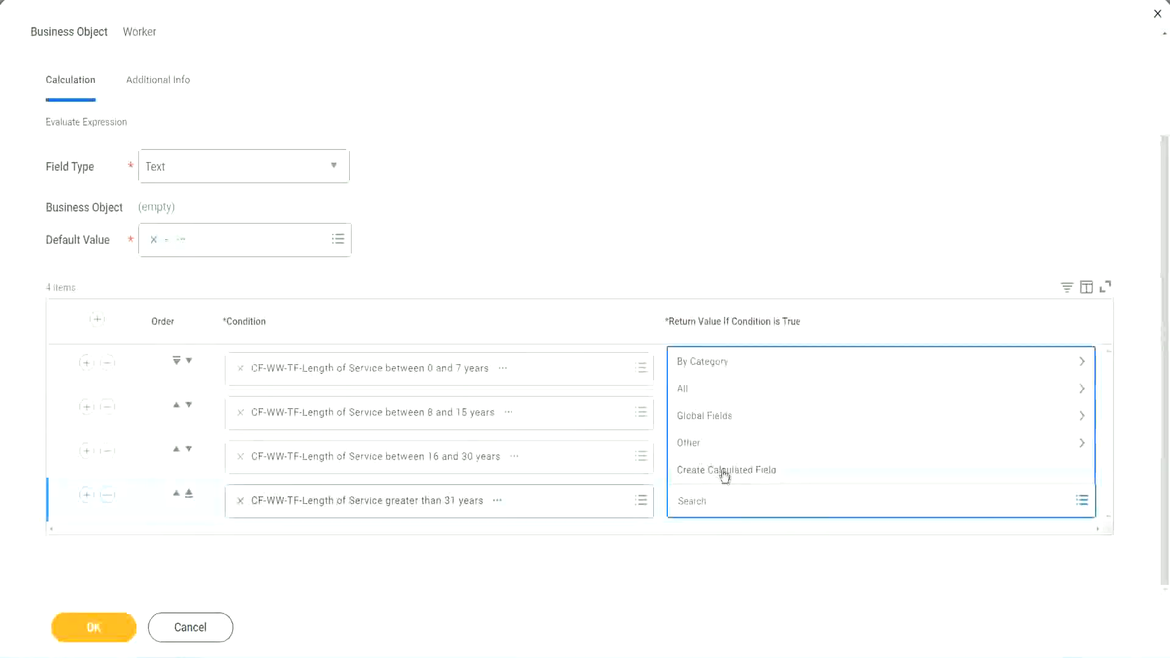
{"action": "left_click", "coordinate": [721, 470]}
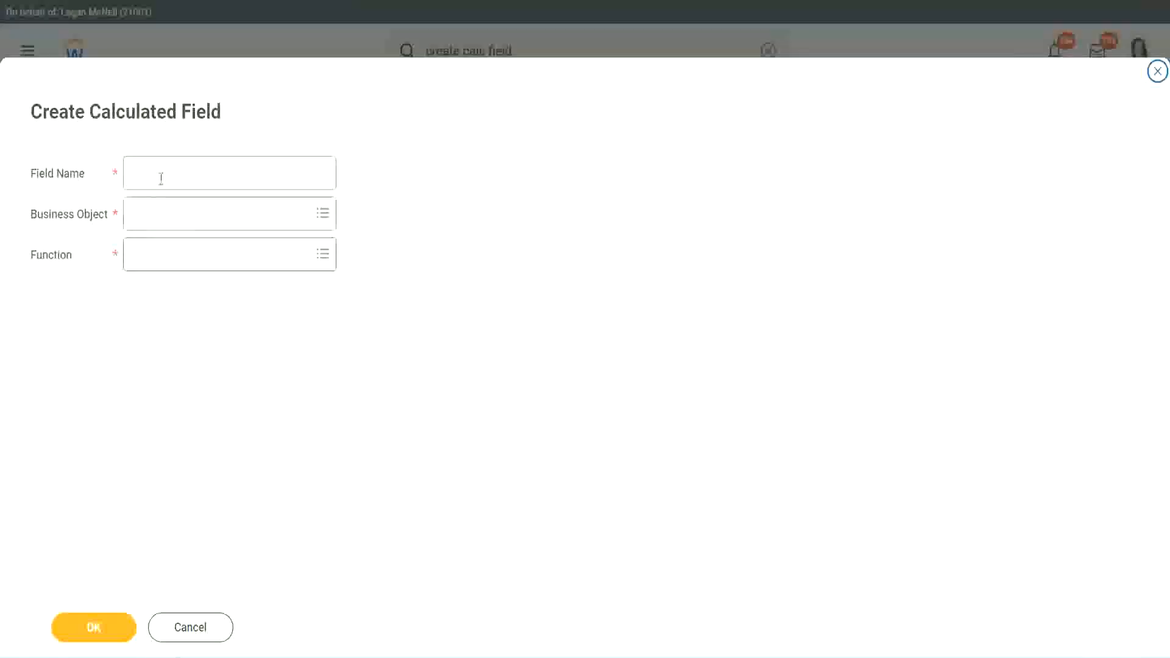
{"action": "left_click", "coordinate": [160, 178]}
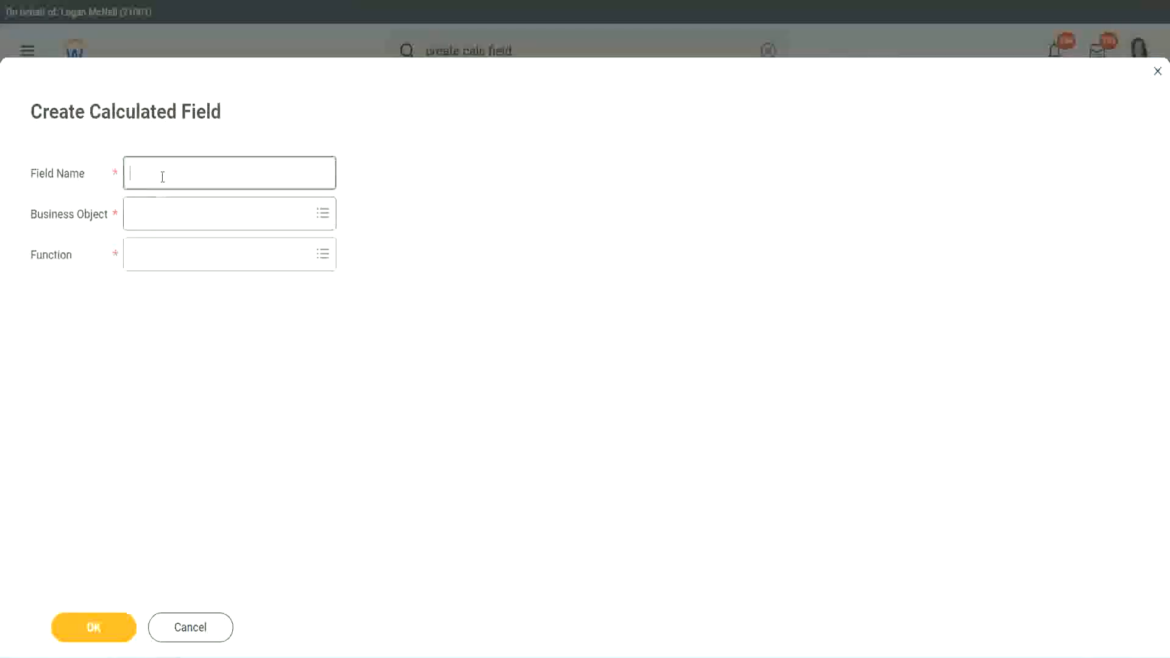
{"action": "key", "text": "ctrl+v"}
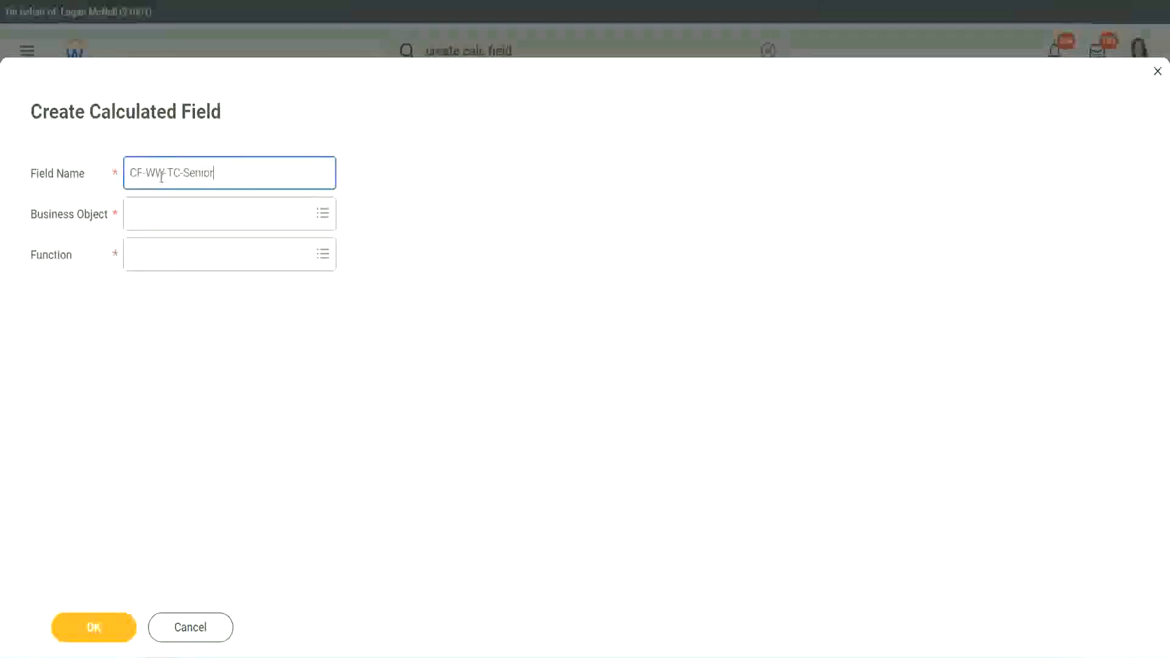
{"action": "double_click", "coordinate": [198, 172]}
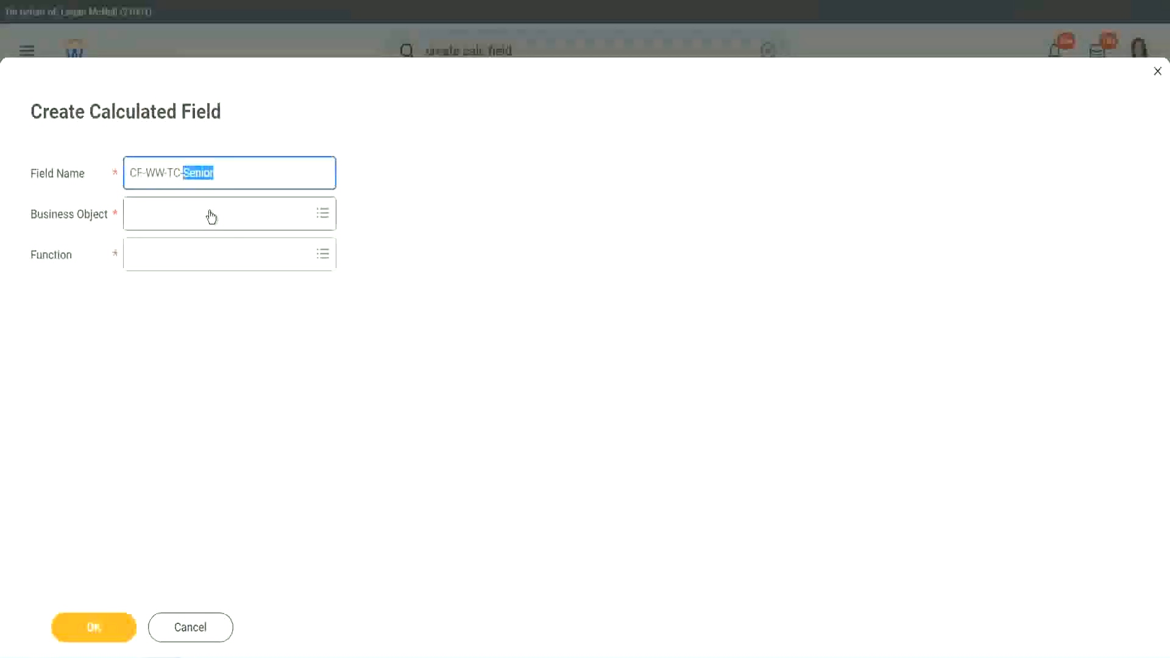
{"action": "type", "text": "Legend"}
- Choose Global as the business object and create the new field with the Text Constant function
{"action": "left_click", "coordinate": [165, 223]}
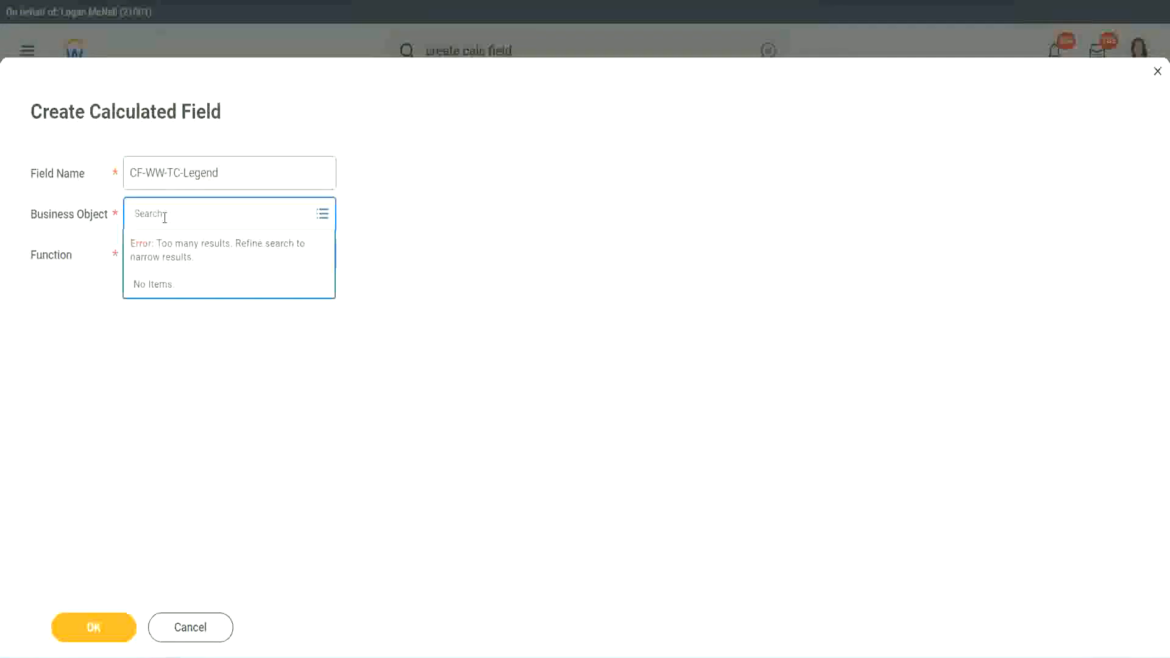
{"action": "type", "text": "Global"}
{"action": "key", "text": "Return"}
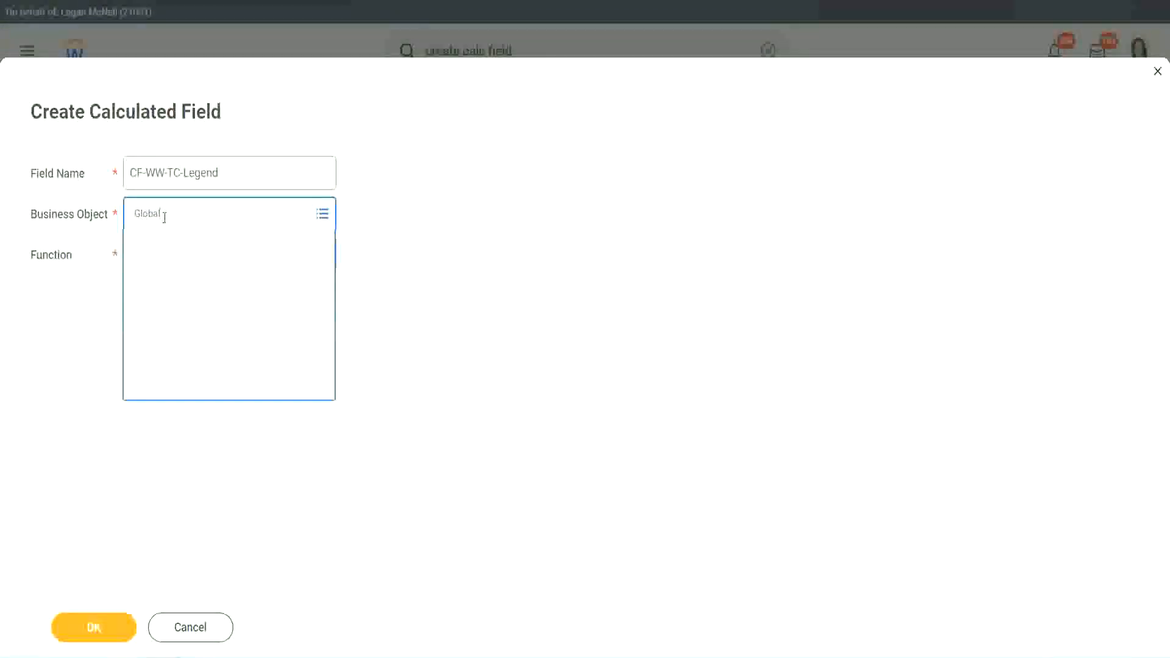
{"action": "left_click", "coordinate": [173, 280]}
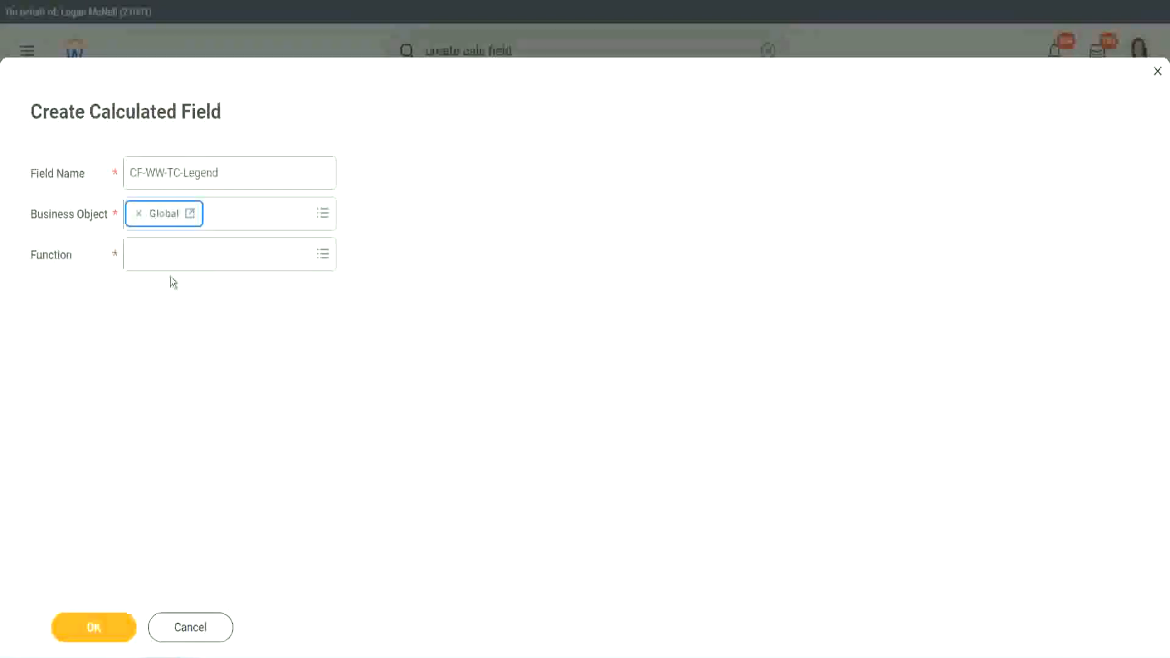
{"action": "left_click", "coordinate": [170, 256]}
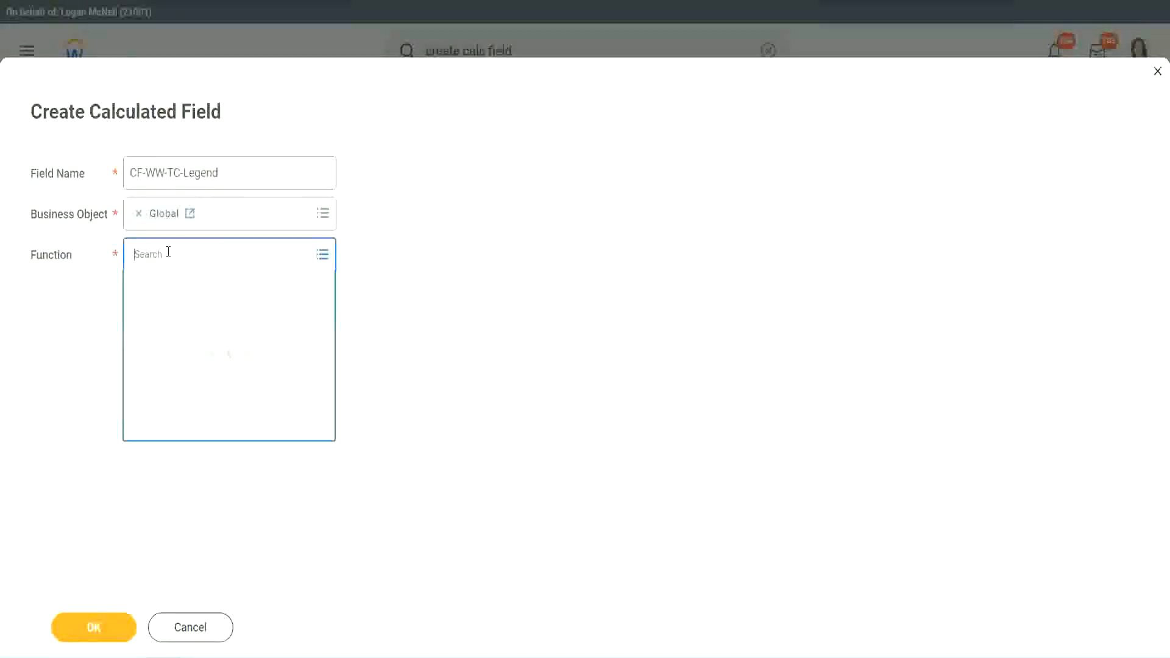
{"action": "type", "text": "id"}
{"action": "key", "text": "Return"}
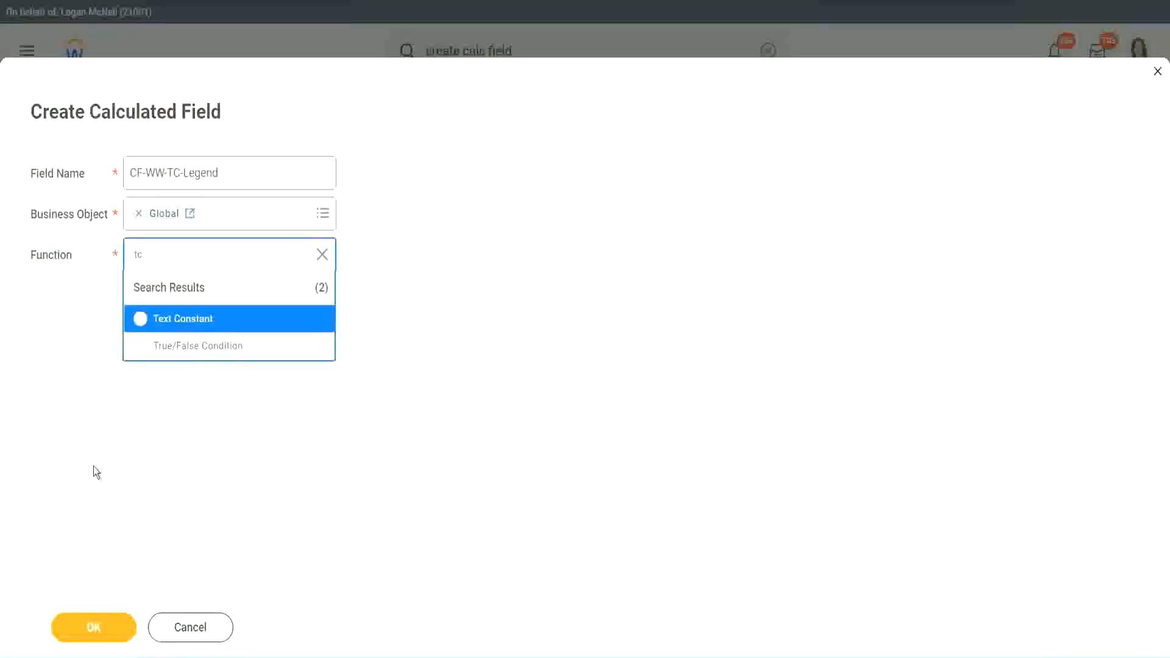
{"action": "left_click", "coordinate": [214, 328]}
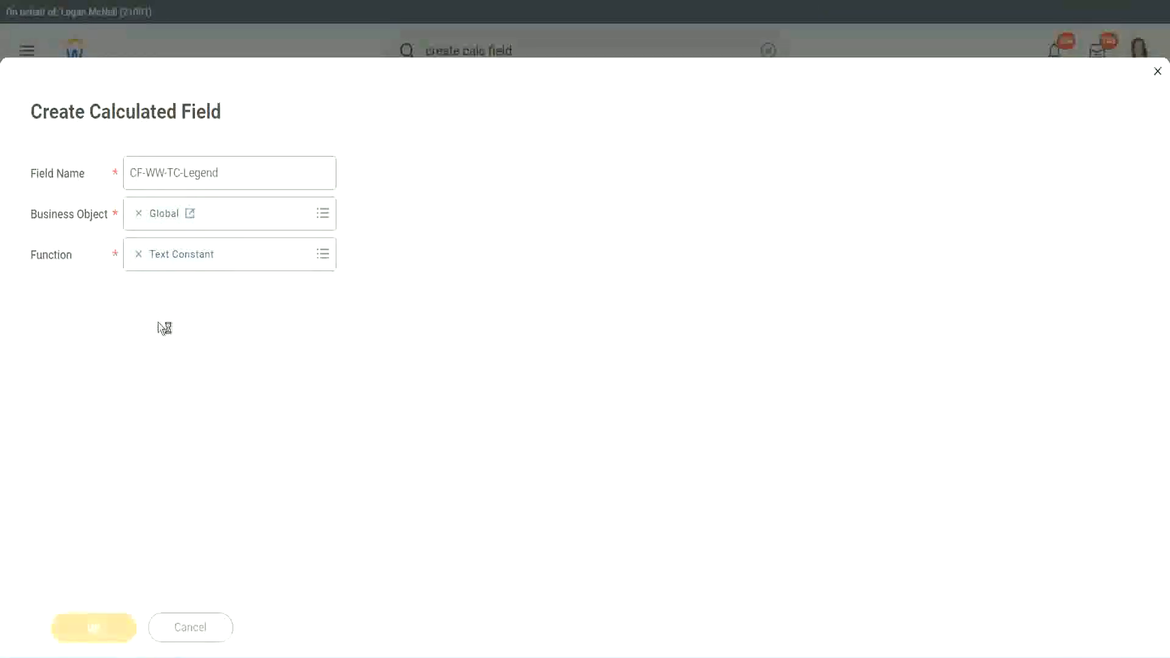
- Set the text constant to "Legend" and save the field as the fourth row's return value
{"action": "left_click", "coordinate": [151, 346]}
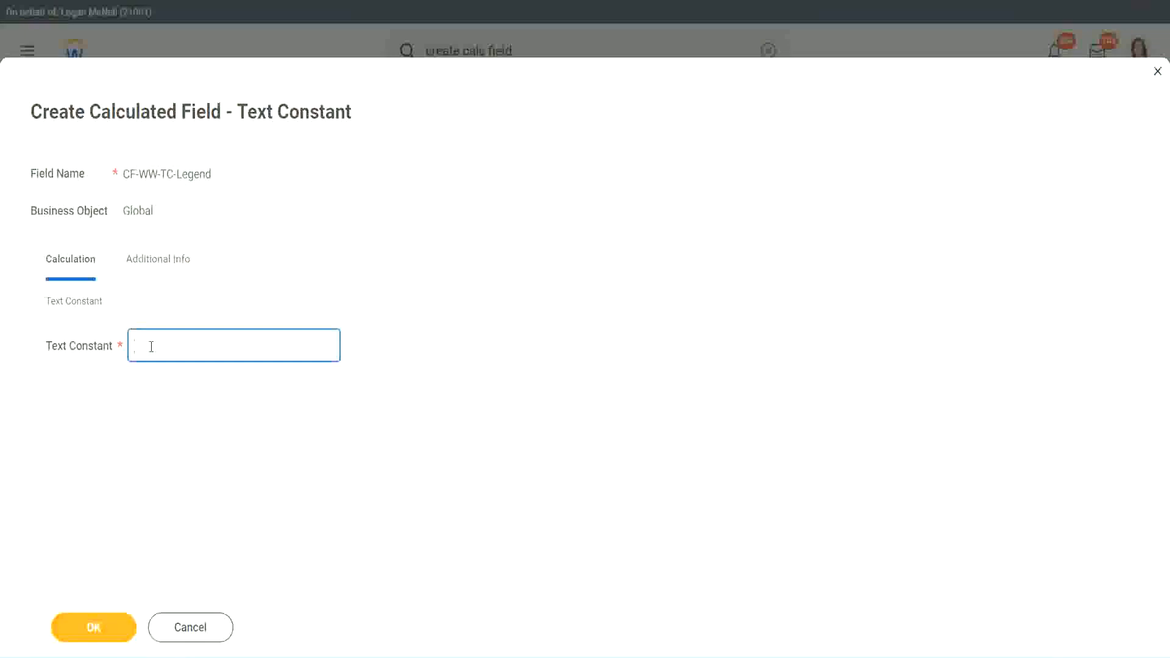
{"action": "type", "text": "Legend"}
{"action": "left_click", "coordinate": [97, 629]}
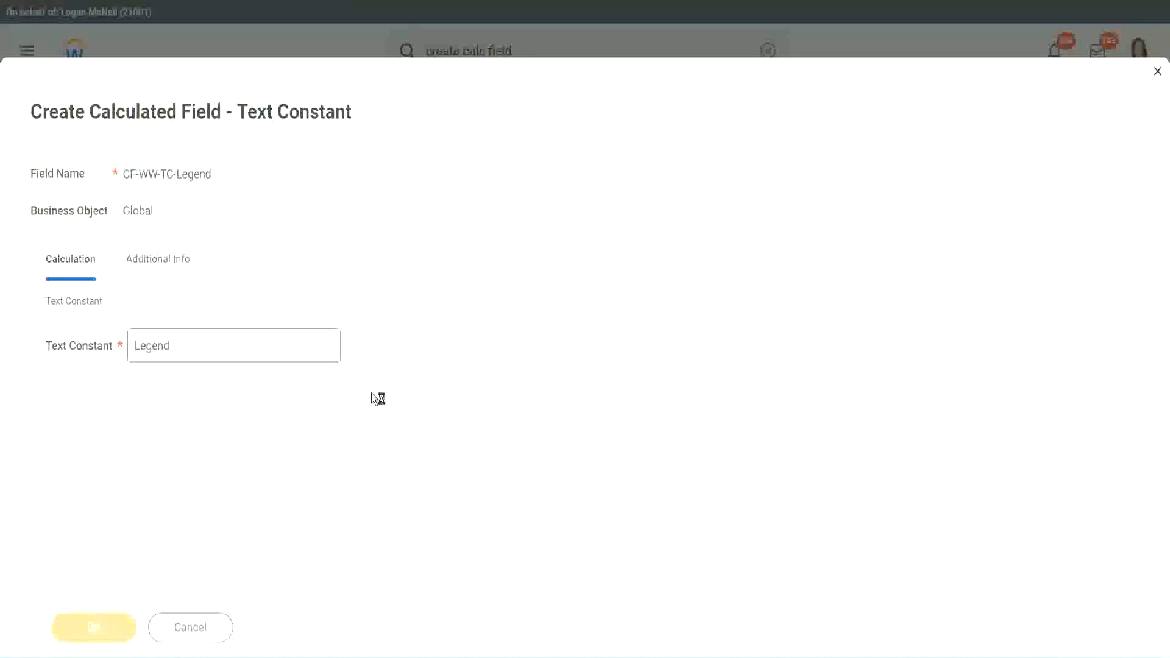
- Review the four conditions and their return values, and save the Evaluate Expression calculated field
{"action": "scroll", "coordinate": [620, 329], "scroll_direction": "down", "scroll_amount": 3}
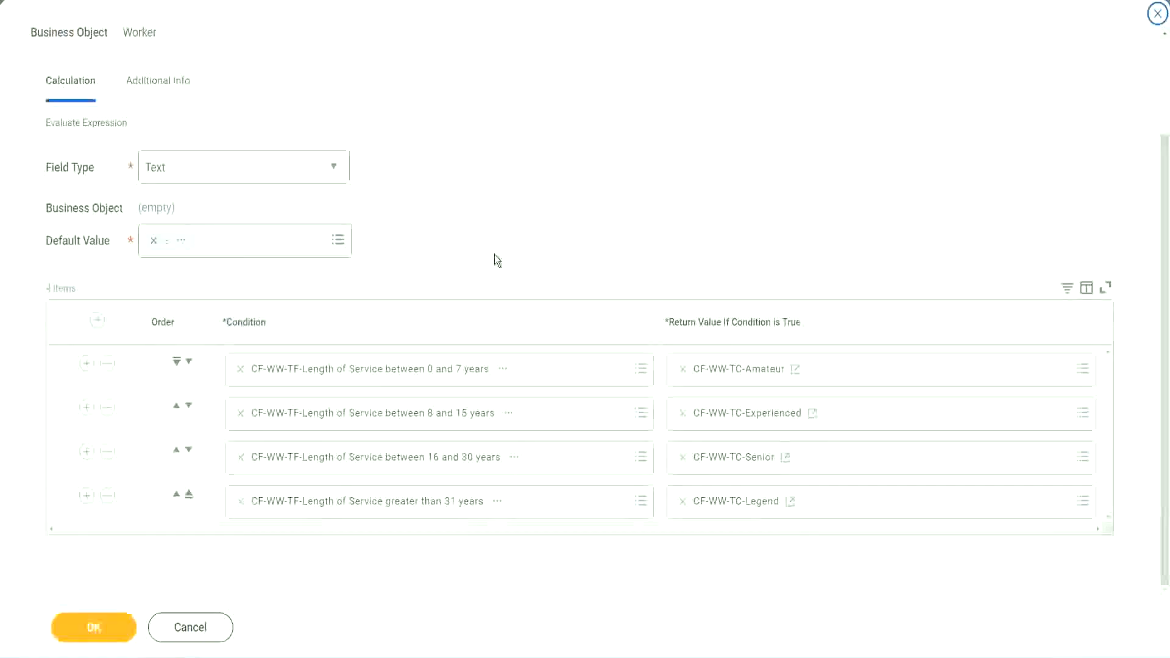
{"action": "scroll", "coordinate": [495, 245], "scroll_direction": "up", "scroll_amount": 1}
{"action": "scroll", "coordinate": [495, 245], "scroll_direction": "up", "scroll_amount": 1}
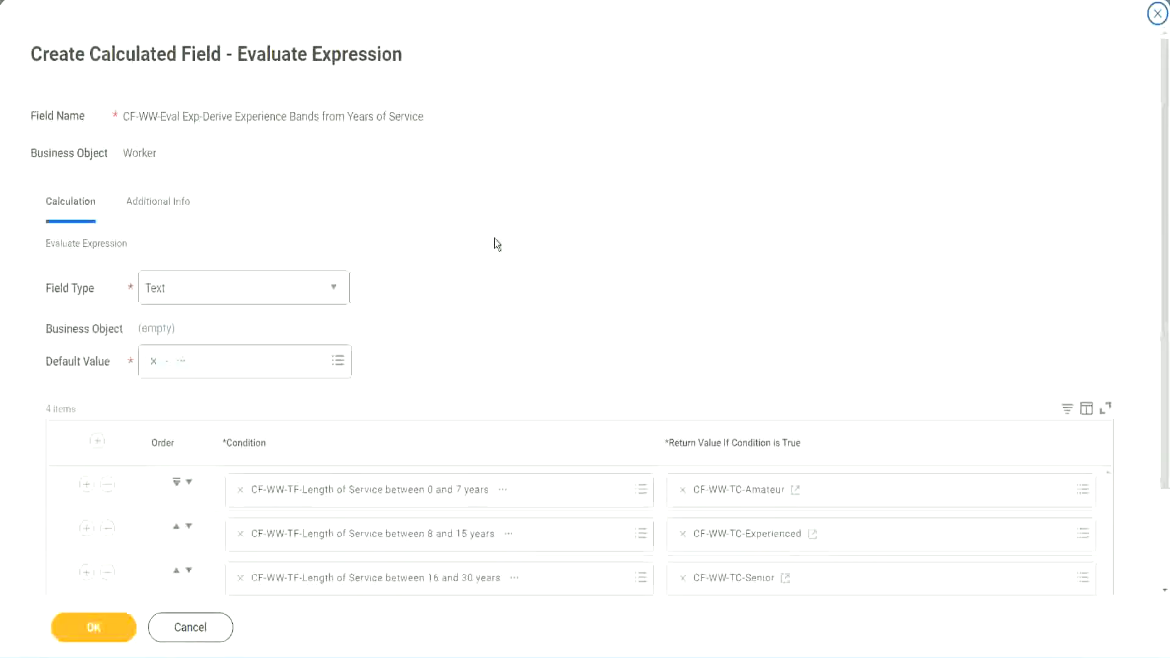
{"action": "scroll", "coordinate": [495, 245], "scroll_direction": "down", "scroll_amount": 2}
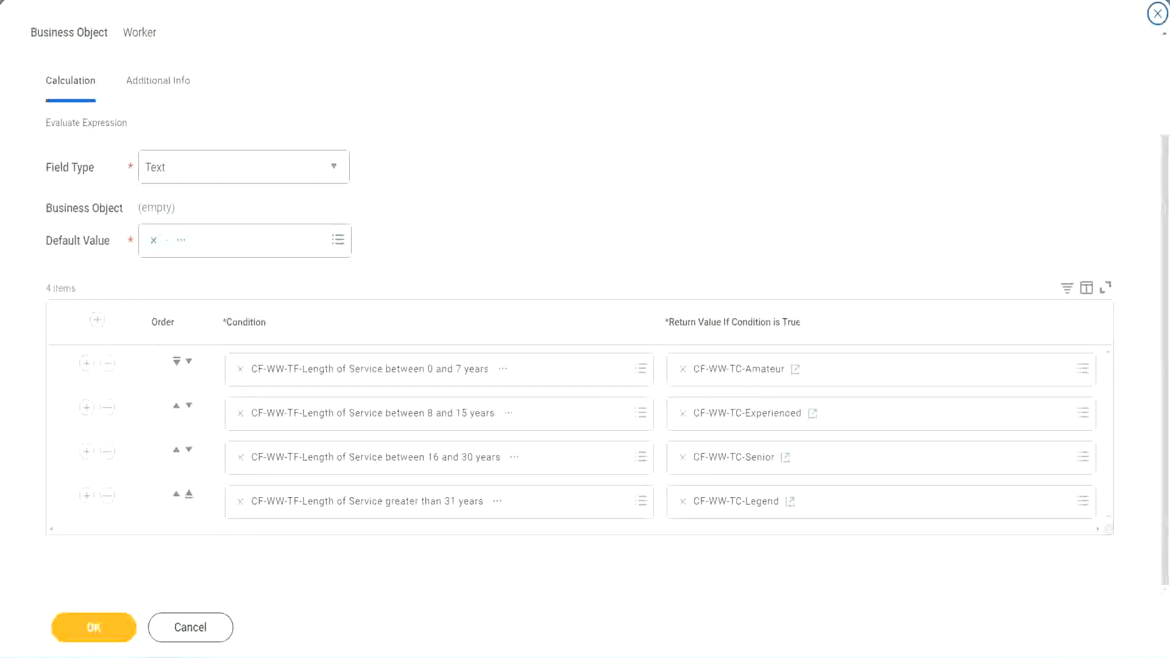
{"action": "left_click_drag", "start_coordinate": [749, 171], "coordinate": [759, 288]}
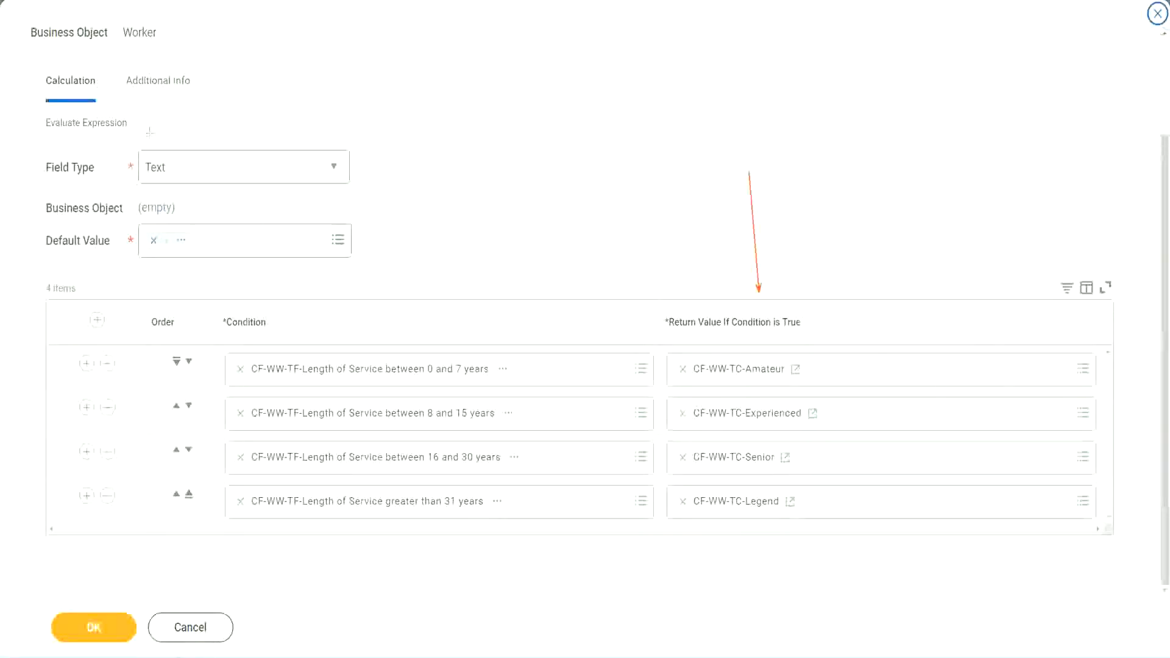
{"action": "left_click_drag", "start_coordinate": [145, 105], "coordinate": [150, 146]}
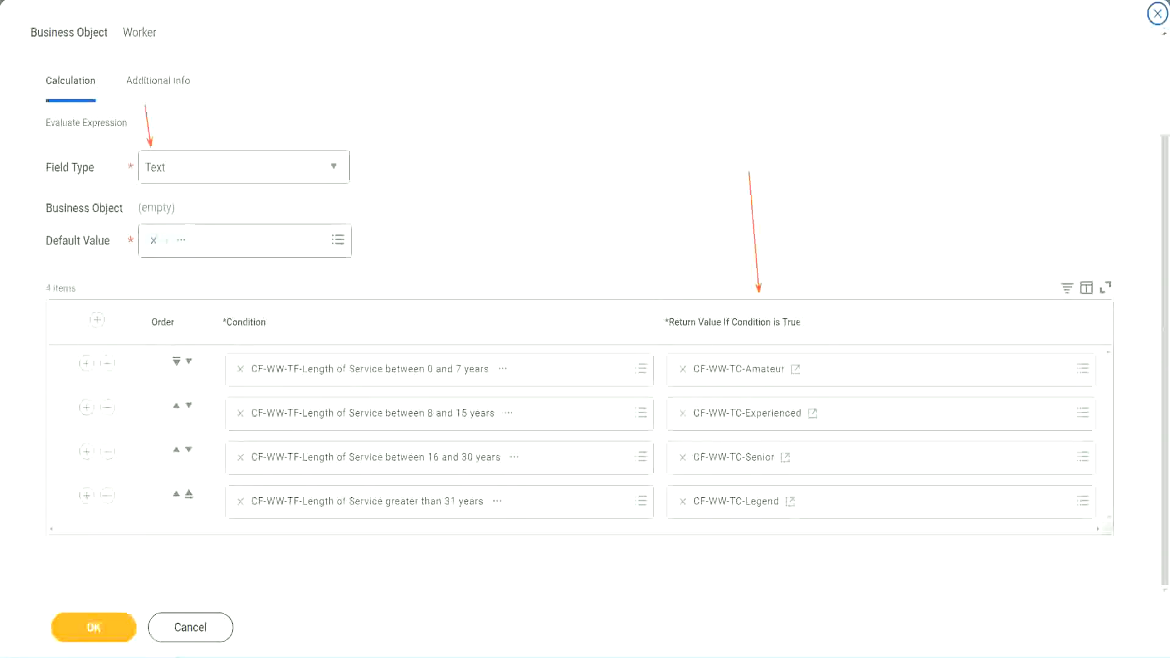
{"action": "left_click", "coordinate": [98, 626]}
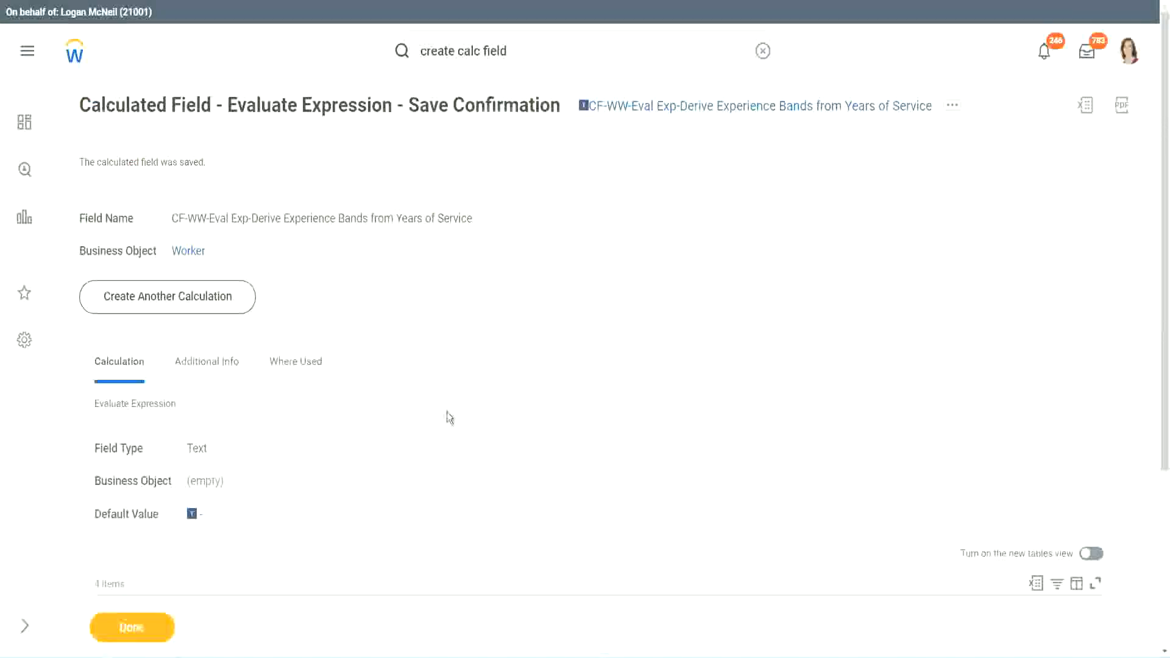
- Check the saved condition table and copy the name of the experience bands calculated field
{"action": "scroll", "coordinate": [451, 420], "scroll_direction": "down", "scroll_amount": 4}
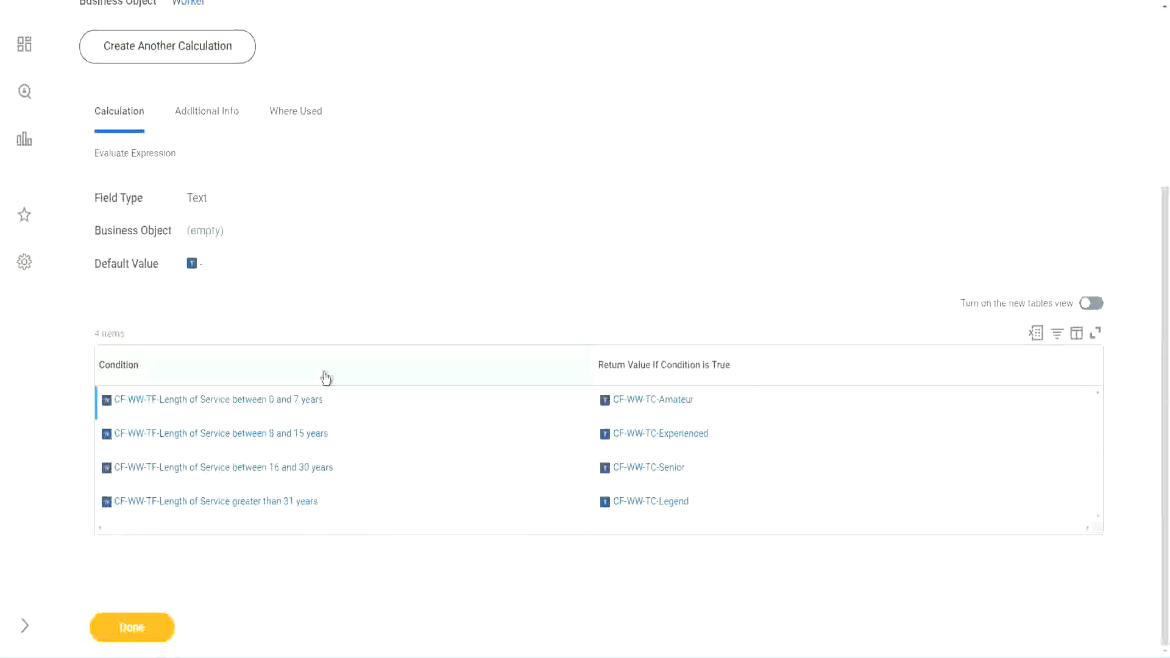
{"action": "scroll", "coordinate": [324, 376], "scroll_direction": "up", "scroll_amount": 4}
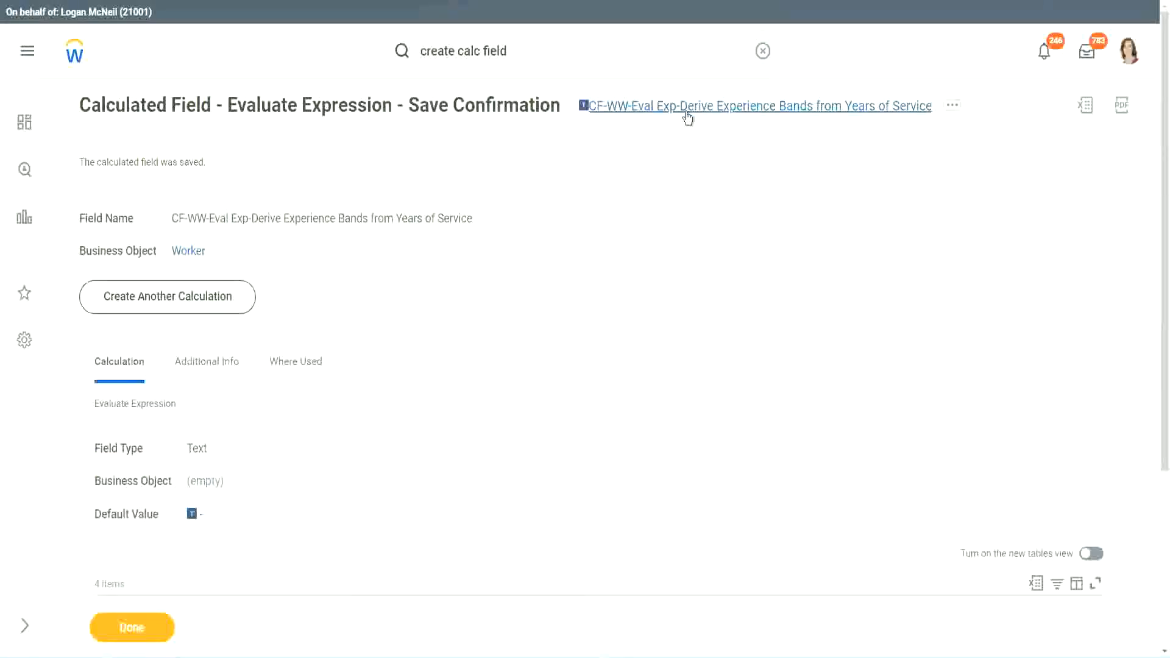
{"action": "left_click", "coordinate": [718, 187]}
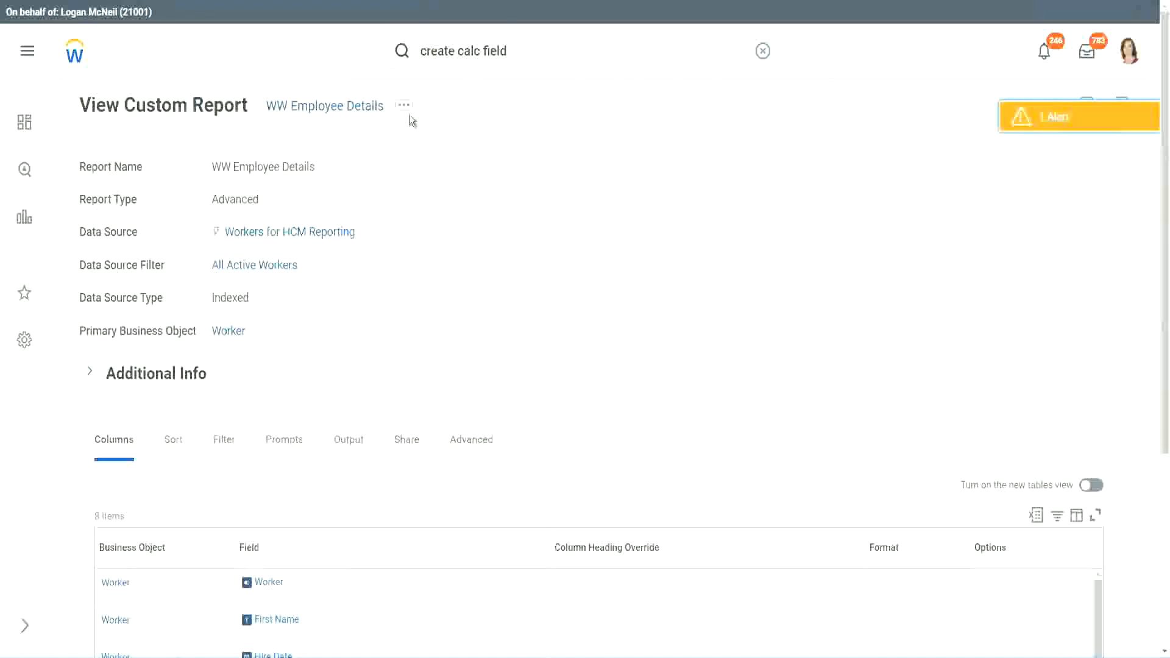
- Open the WW Employee Details custom report for editing at its column list
{"action": "left_click", "coordinate": [405, 107]}
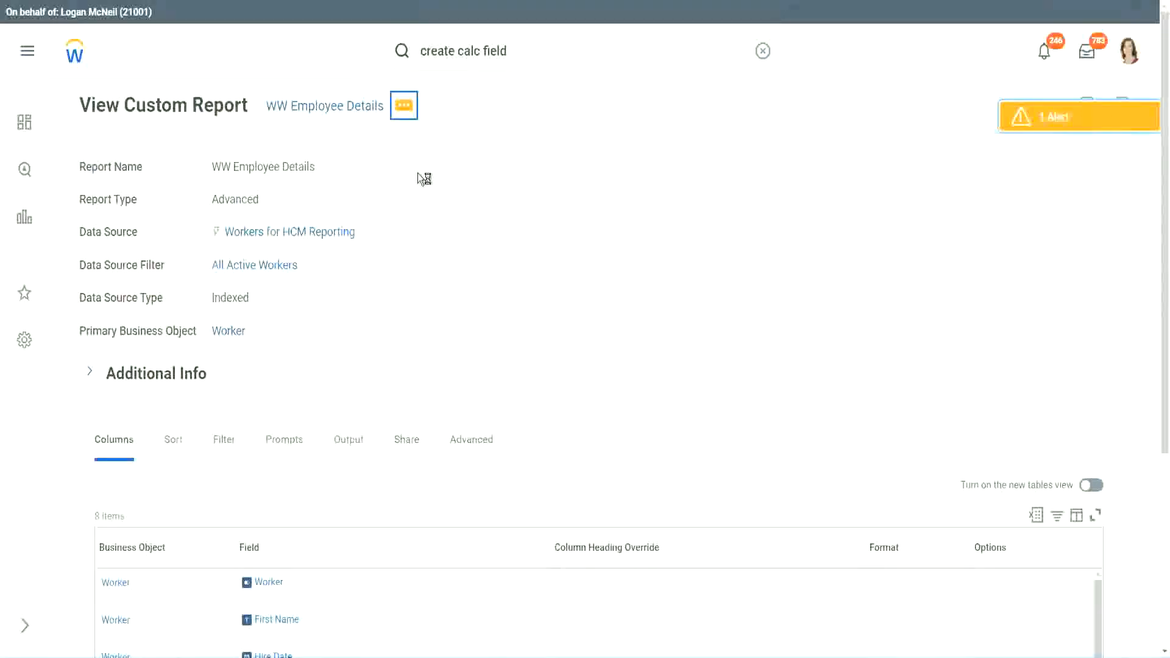
{"action": "mouse_move", "coordinate": [478, 174]}
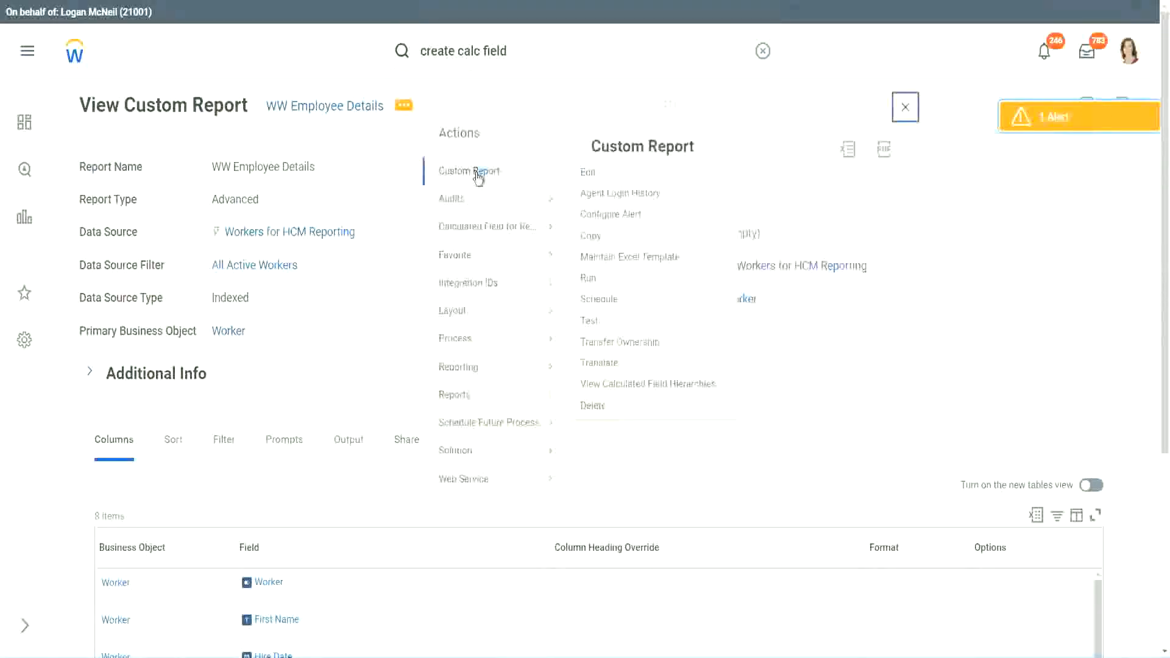
{"action": "left_click", "coordinate": [595, 177]}
{"action": "scroll", "coordinate": [426, 265], "scroll_direction": "down", "scroll_amount": 4}
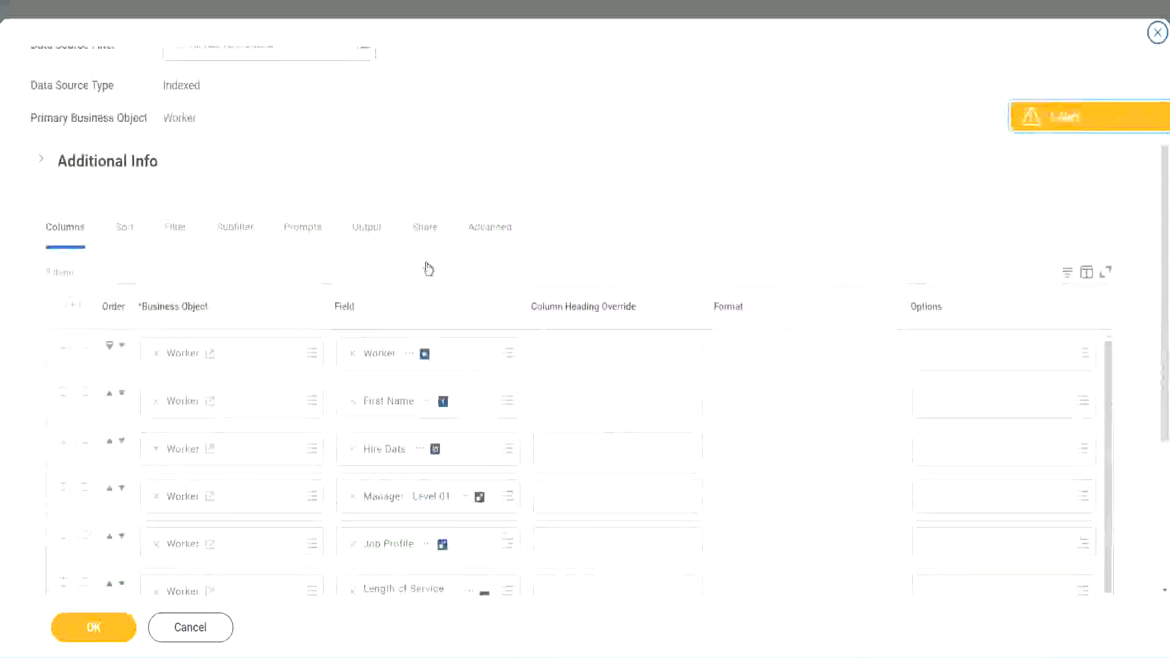
{"action": "scroll", "coordinate": [428, 269], "scroll_direction": "down", "scroll_amount": 2}
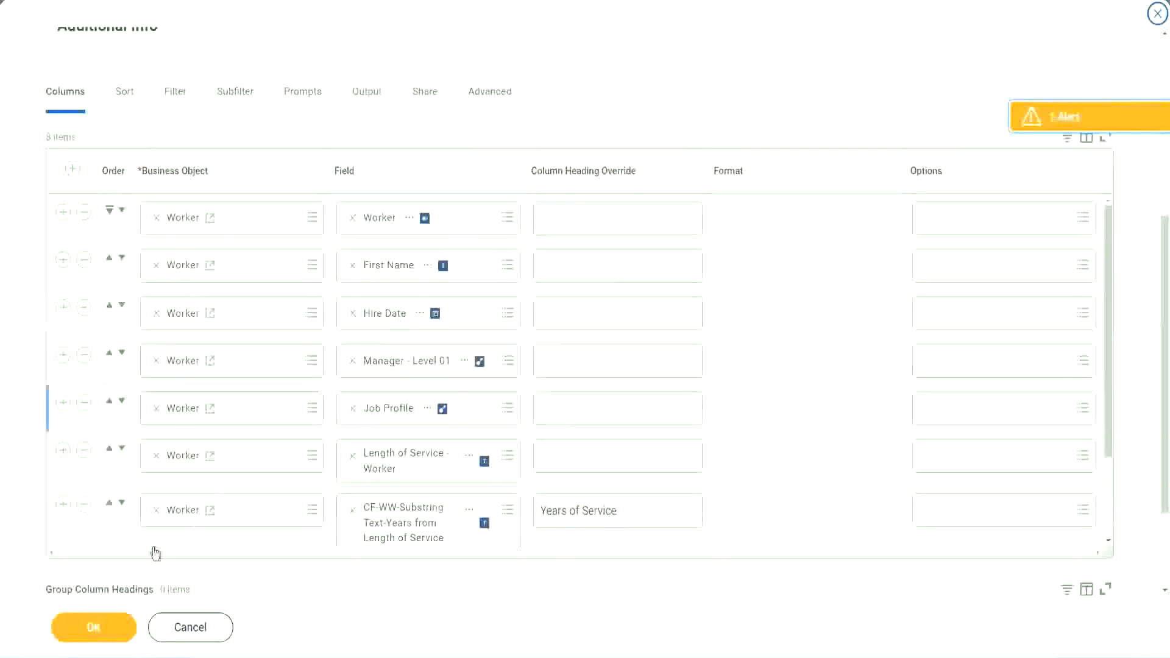
- Add a new Worker row to the report columns and remove the CF-WW-Substring Text row headed Years of Service
{"action": "left_click", "coordinate": [63, 505]}
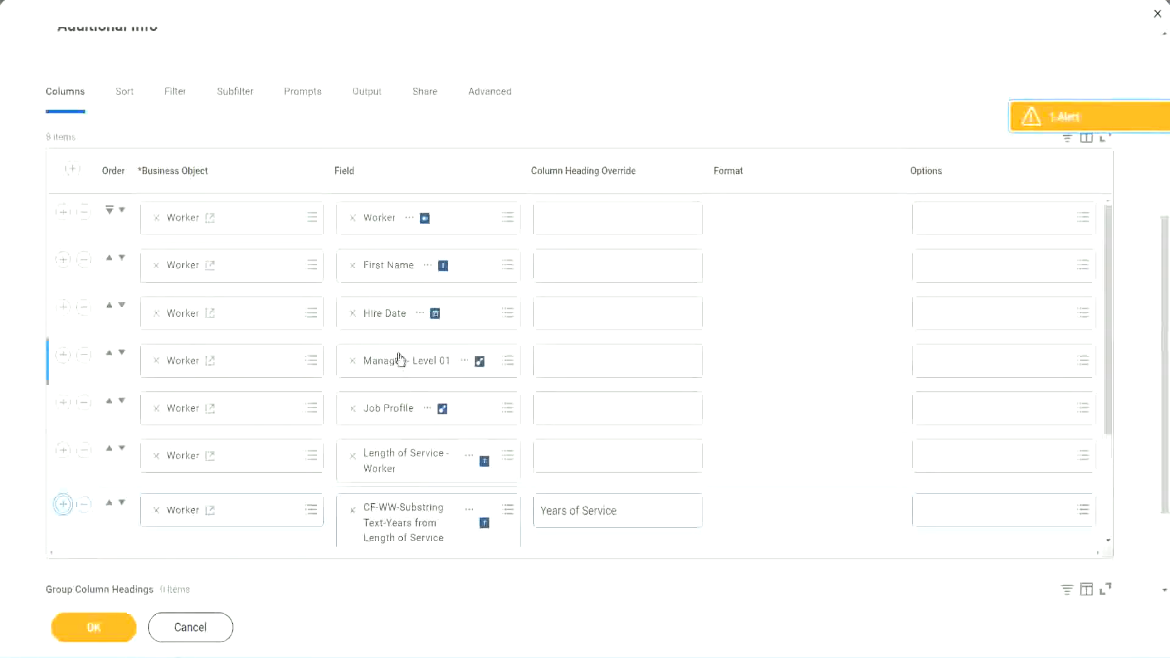
{"action": "scroll", "coordinate": [612, 400], "scroll_direction": "down", "scroll_amount": 2}
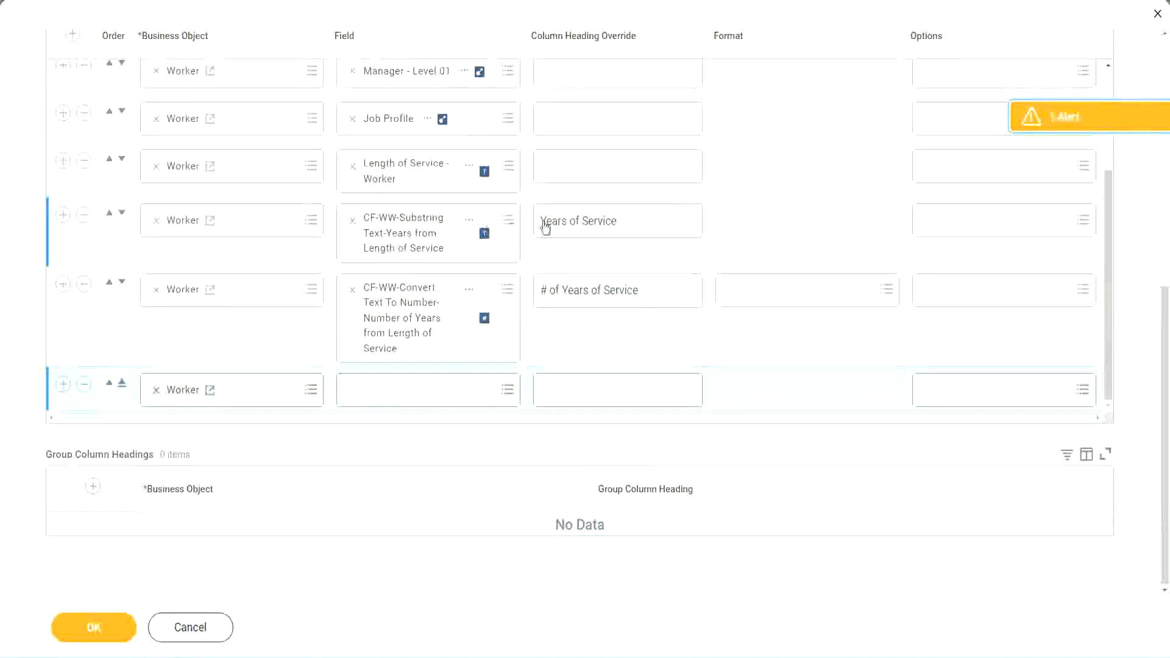
{"action": "left_click", "coordinate": [84, 215]}
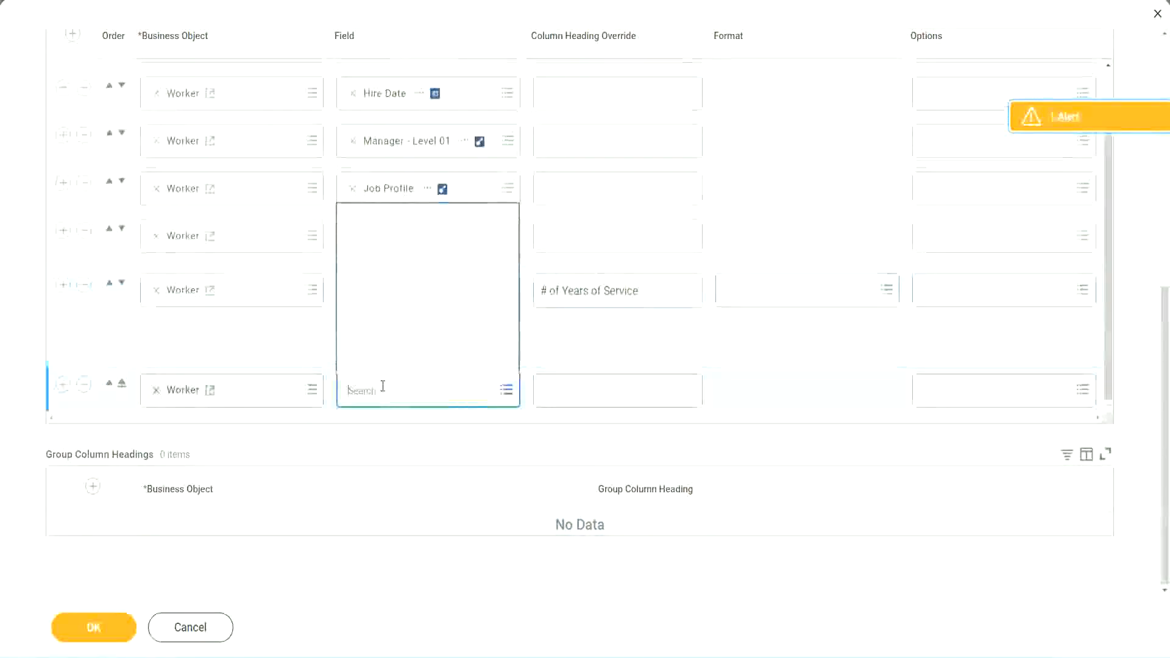
- Set the new row's field to CF-WW-Eval Exp-Derive Experience Bands from Years of Service, override its heading with Experience Bands, and save the report
{"action": "key", "text": "ctrl+v"}
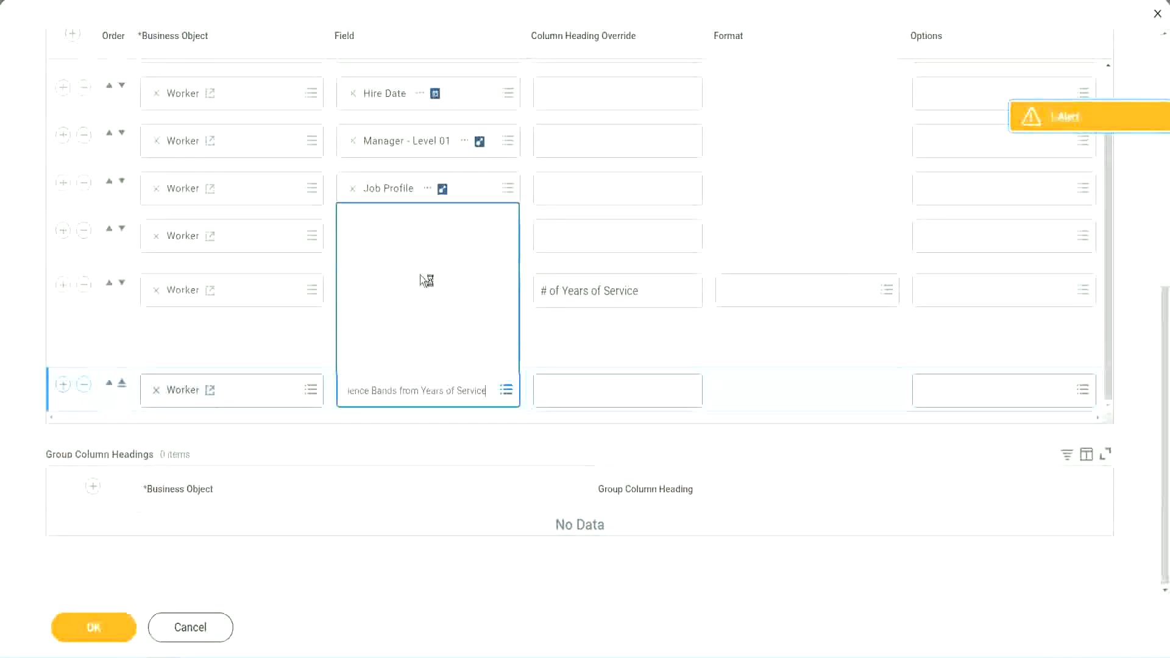
{"action": "left_click", "coordinate": [390, 294]}
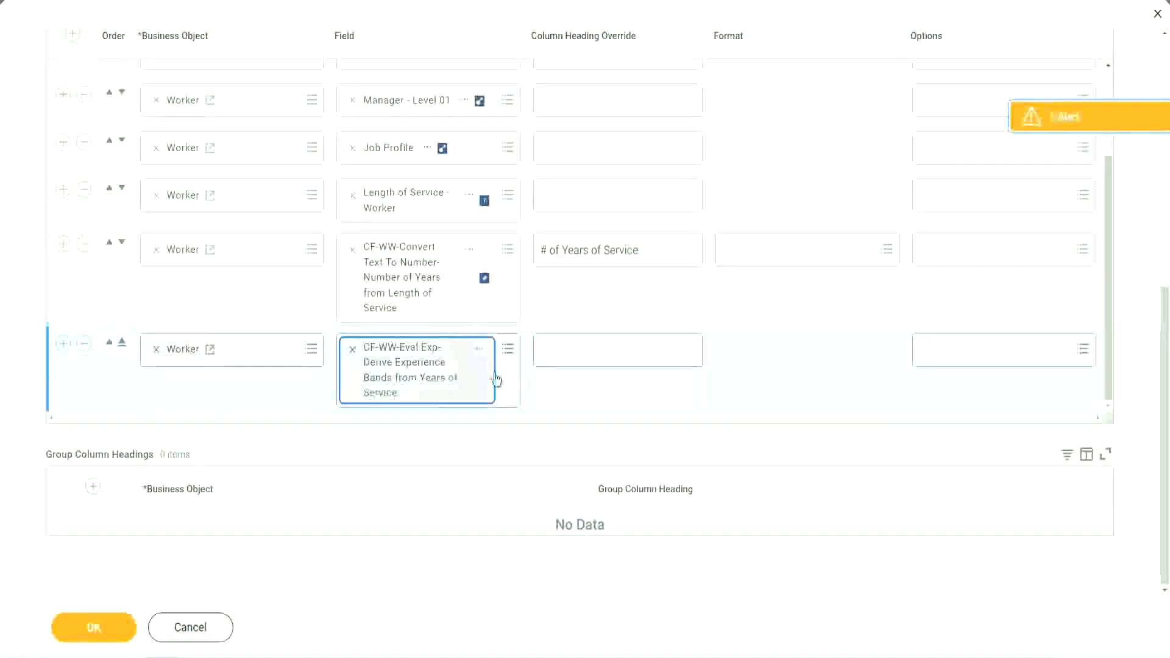
{"action": "left_click", "coordinate": [597, 351]}
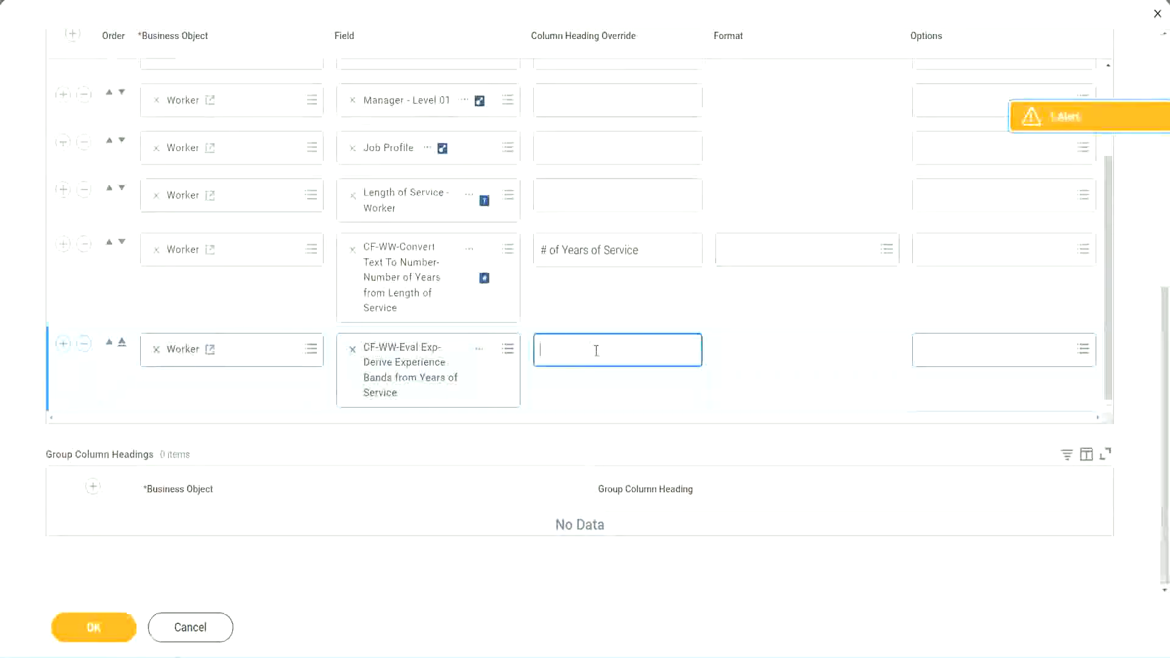
{"action": "type", "text": "E"}
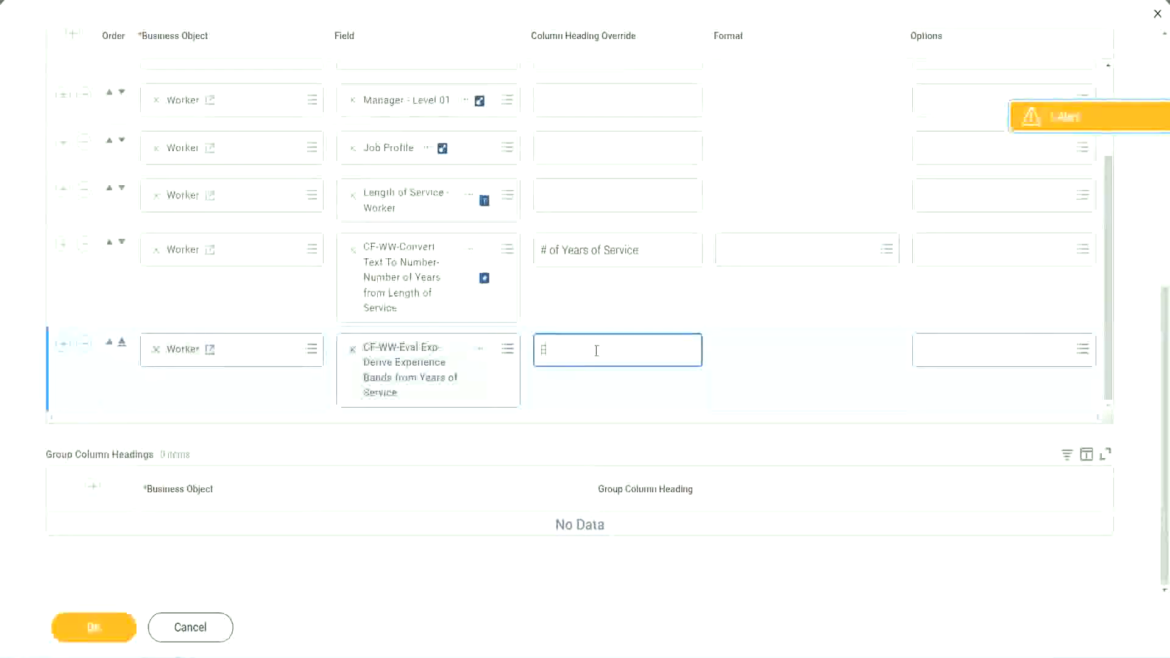
{"action": "type", "text": "xperience"}
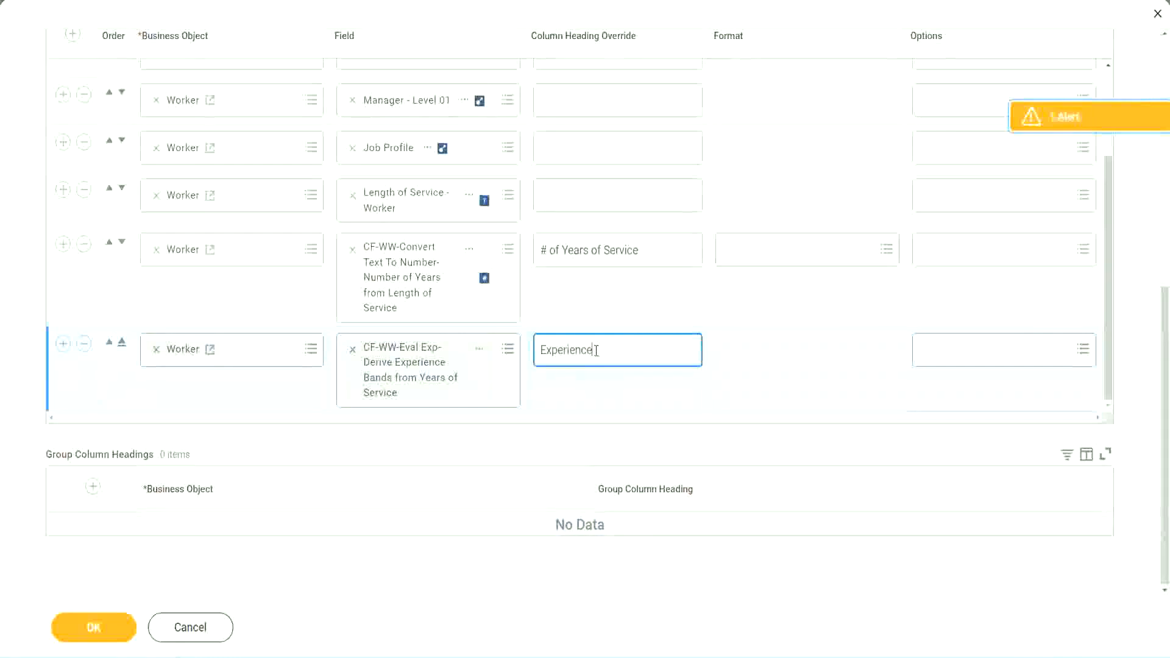
{"action": "type", "text": " Bands"}
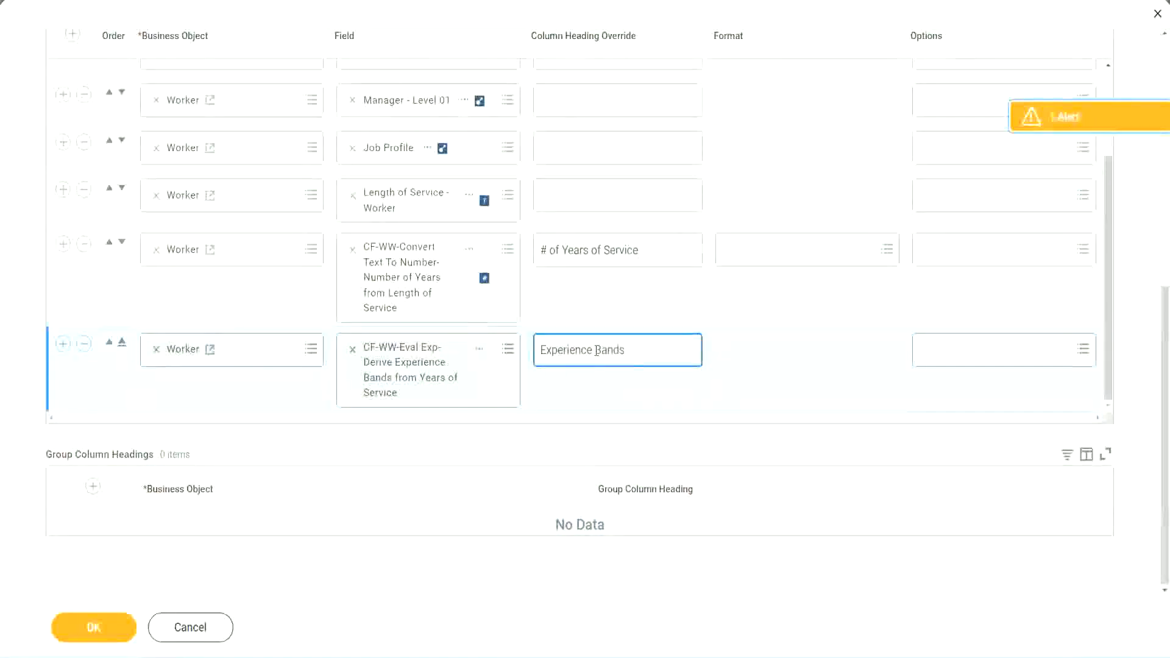
{"action": "left_click", "coordinate": [112, 631]}
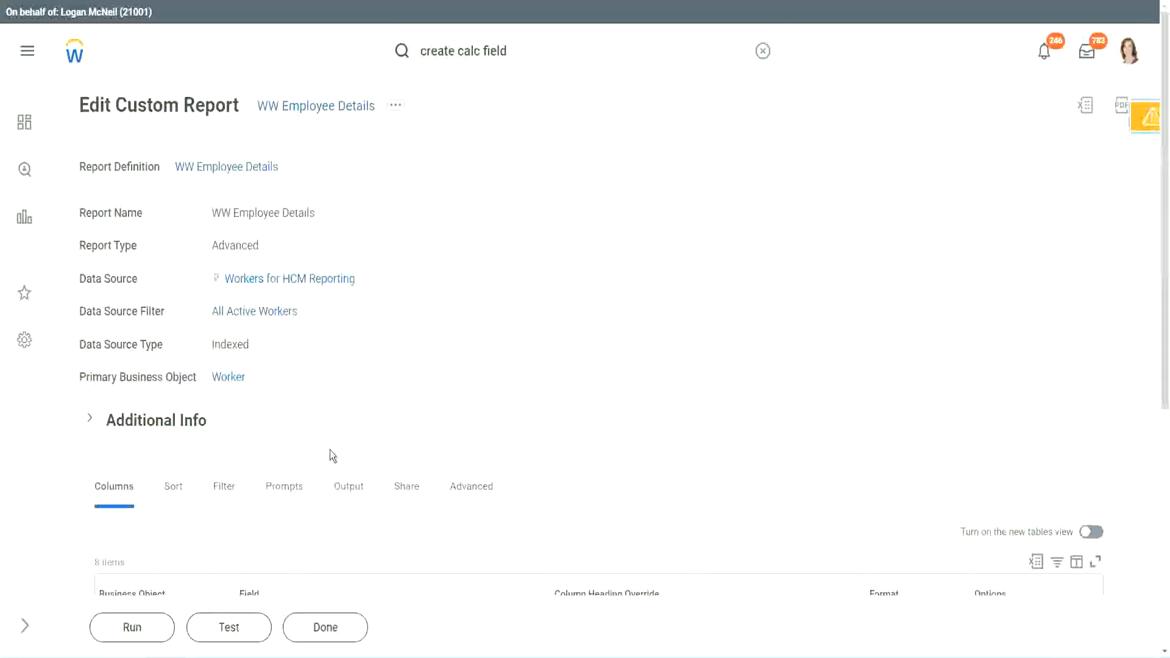
- Run the WW Employee Details report with all prompts blank and check the first worker's years of service against the experience band
{"action": "scroll", "coordinate": [363, 418], "scroll_direction": "down", "scroll_amount": 4}
{"action": "left_click", "coordinate": [136, 626]}
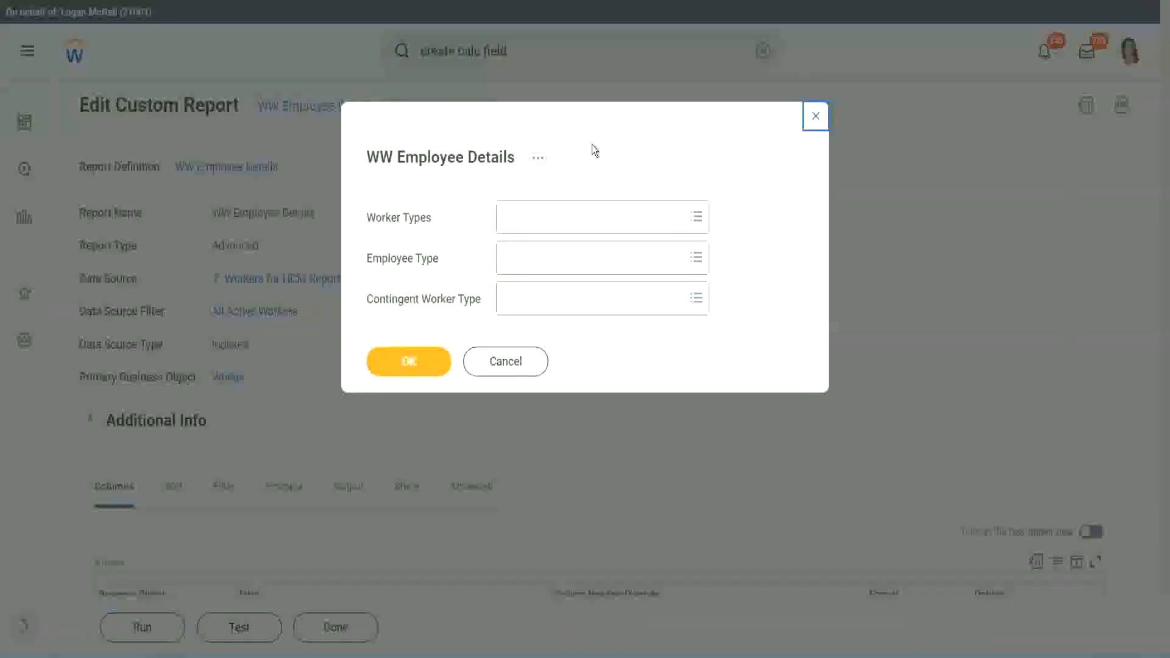
{"action": "left_click", "coordinate": [408, 361]}
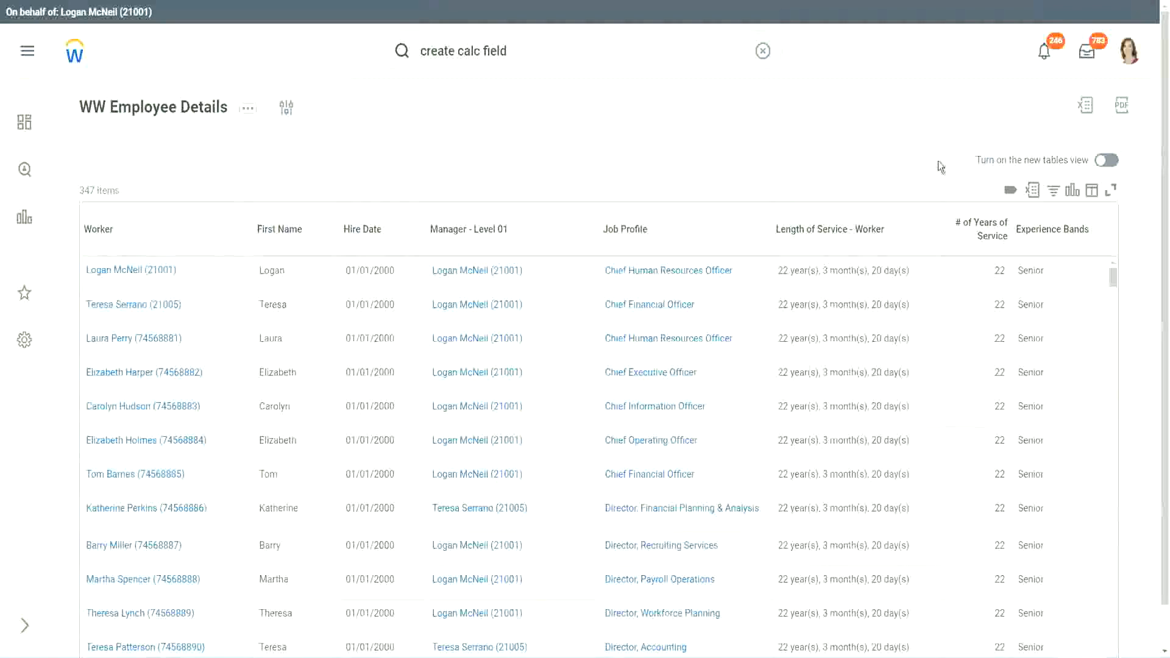
{"action": "scroll", "coordinate": [937, 160], "scroll_direction": "down", "scroll_amount": 1}
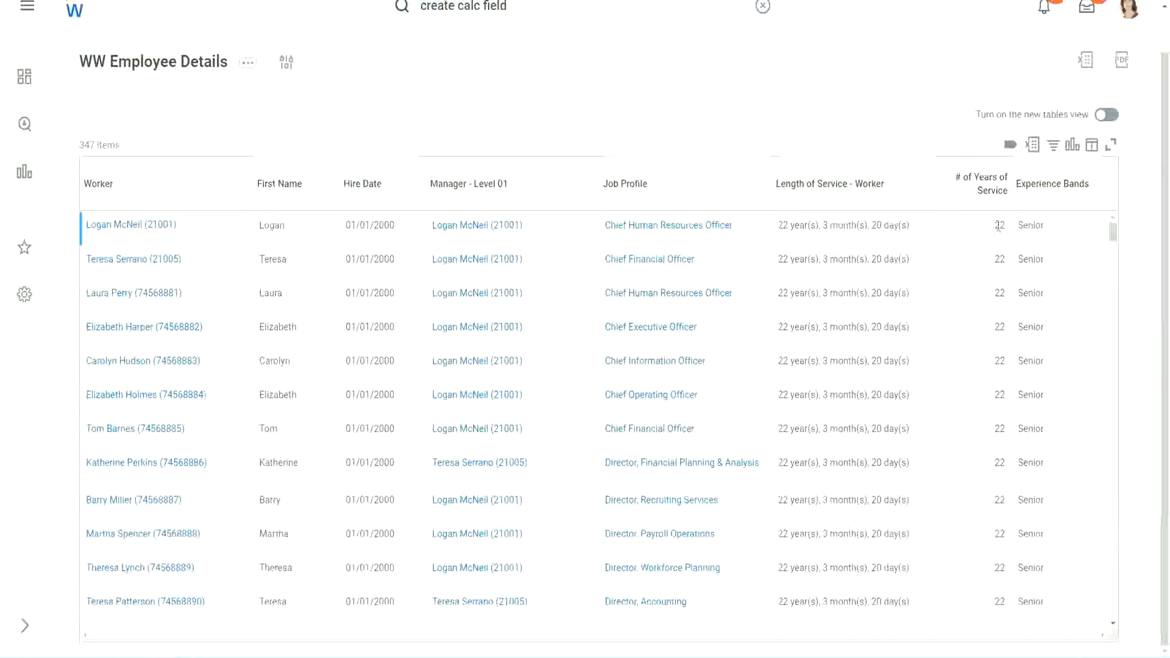
{"action": "left_click_drag", "start_coordinate": [994, 226], "coordinate": [1006, 227]}
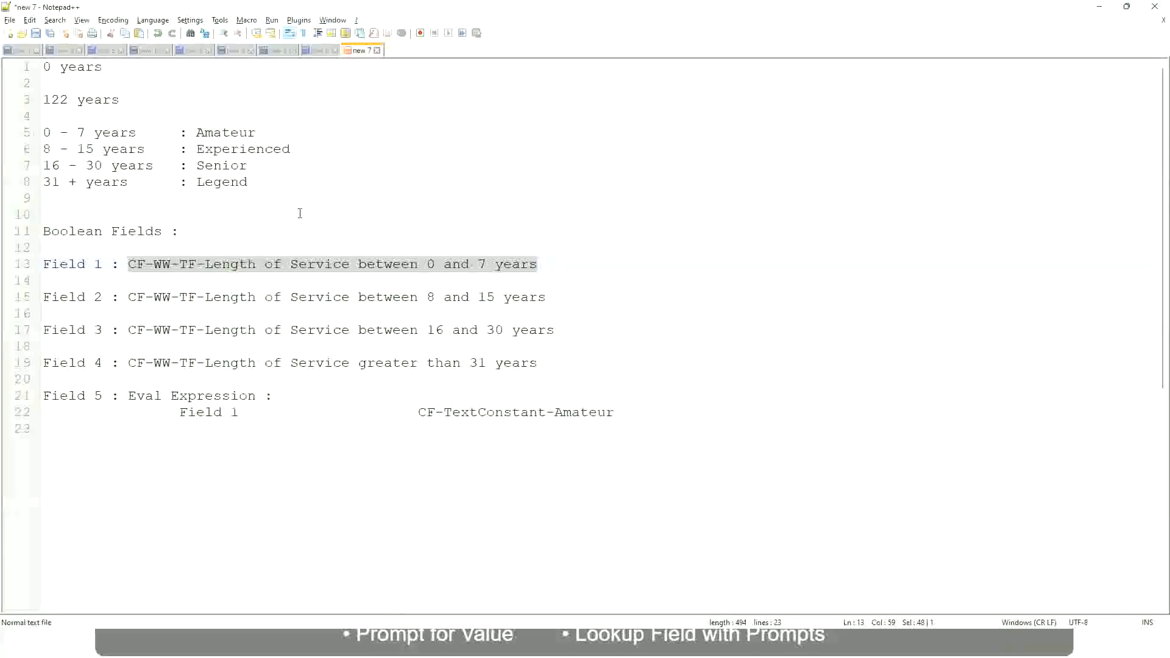
- Switch to the Notepad++ notes and check which band label is defined for the 16 - 30 years range
{"action": "left_click", "coordinate": [298, 214]}
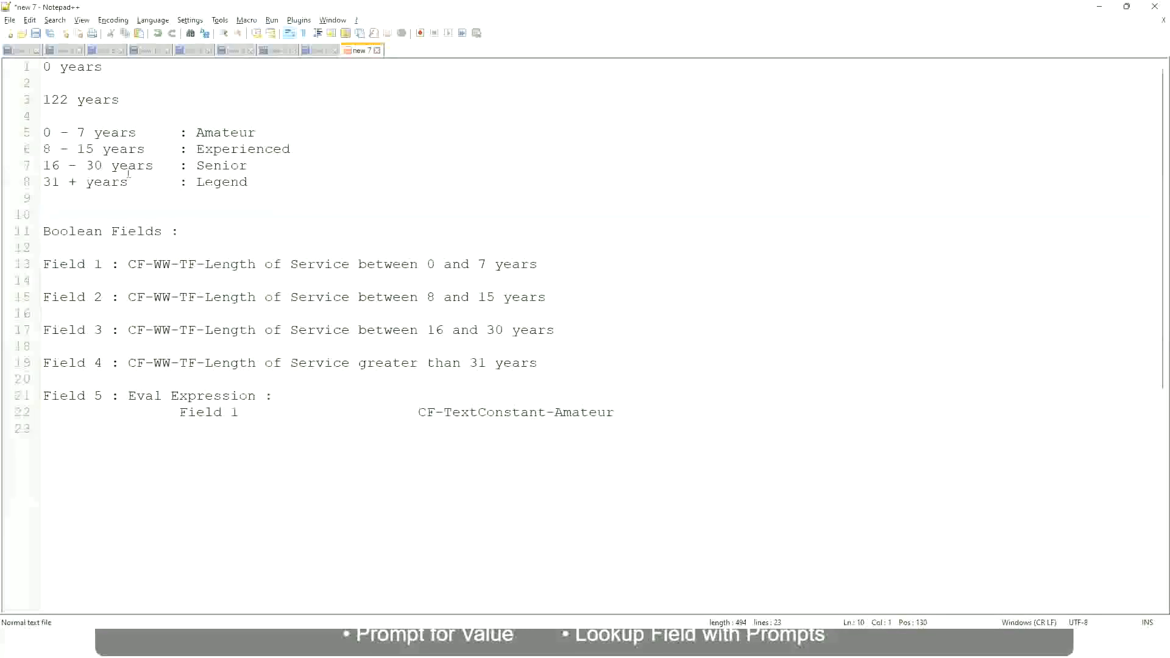
{"action": "left_click", "coordinate": [208, 163]}
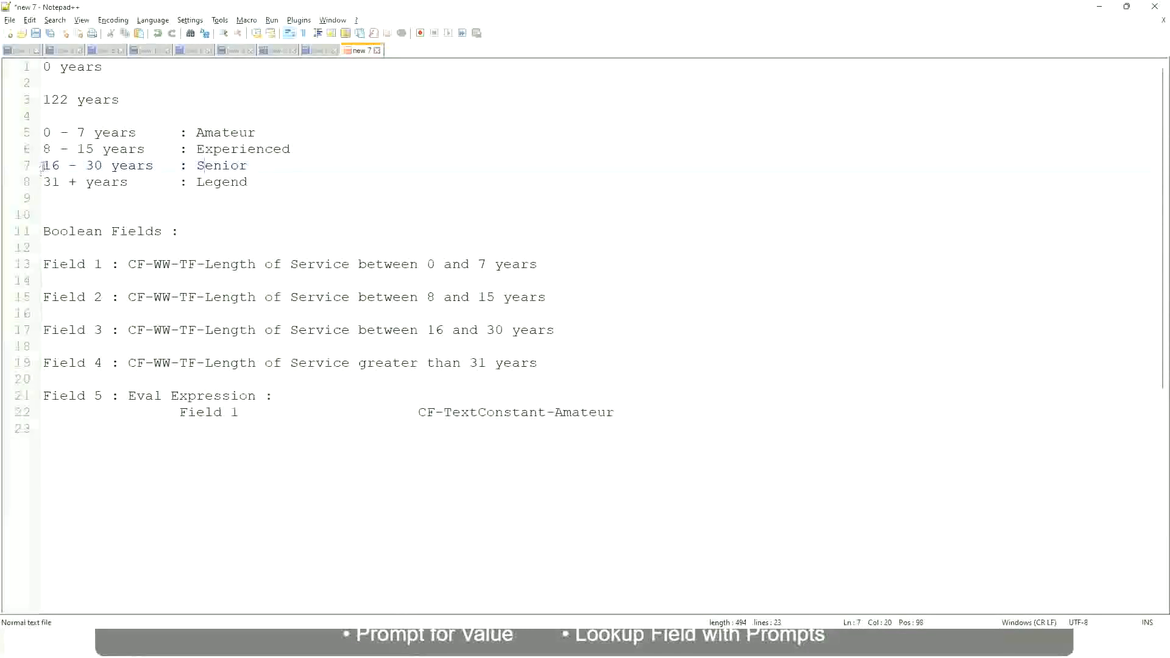
{"action": "left_click_drag", "start_coordinate": [44, 165], "coordinate": [111, 168]}
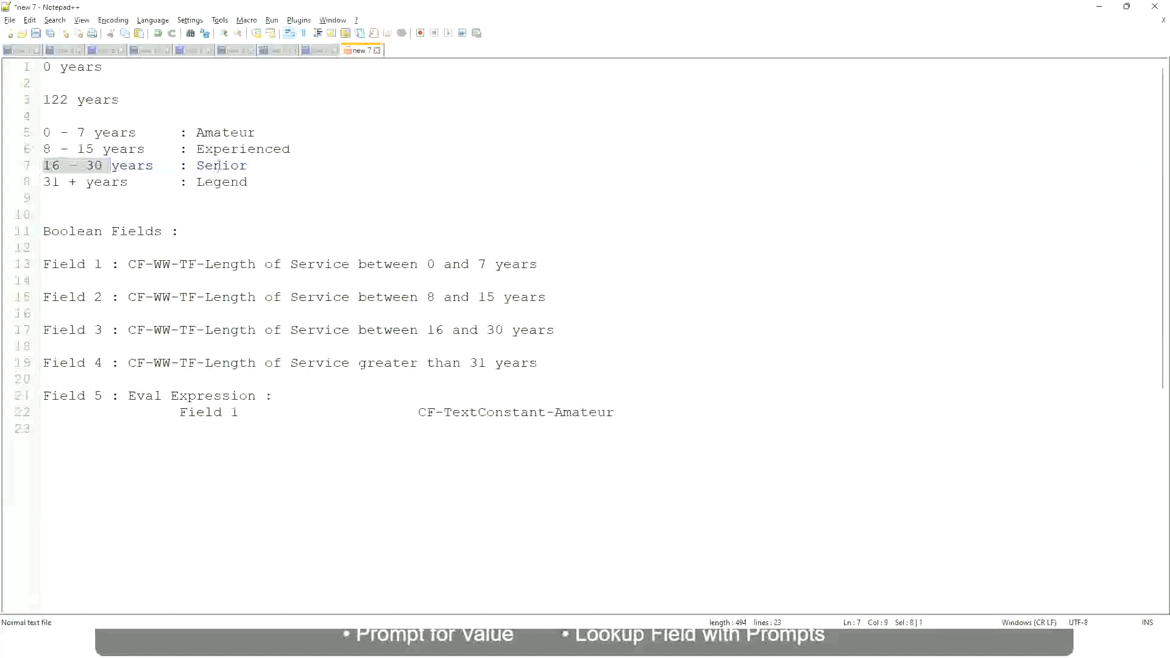
{"action": "double_click", "coordinate": [218, 165]}
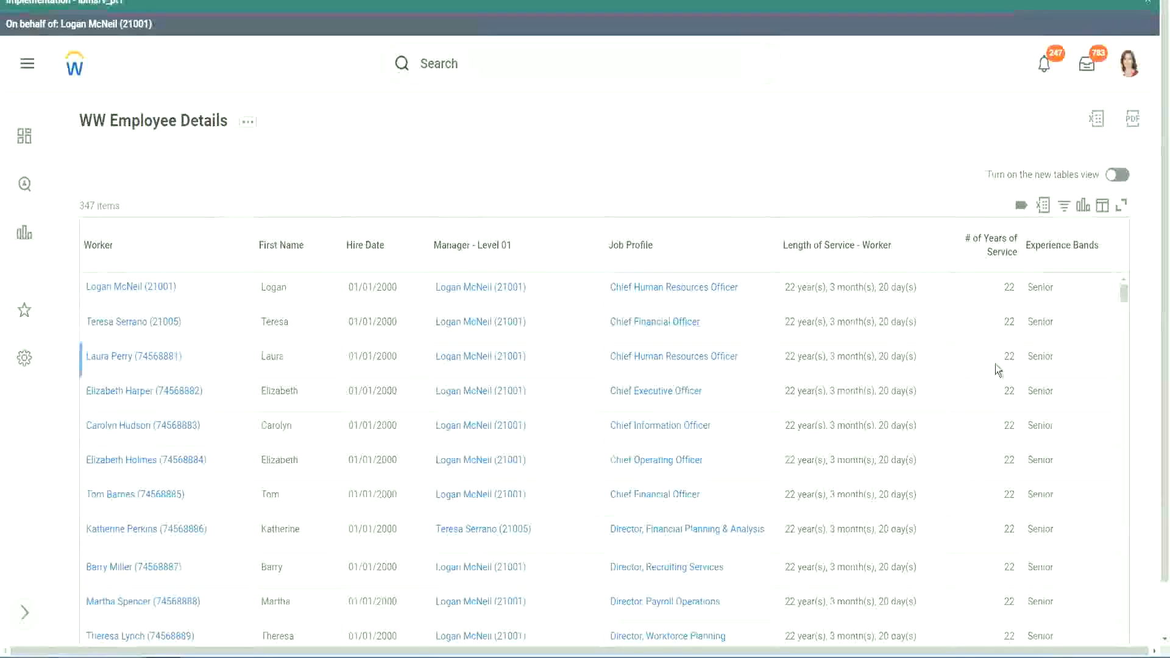
- Return to the report output in Workday and examine the years of service and experience band of further workers
{"action": "scroll", "coordinate": [996, 368], "scroll_direction": "down", "scroll_amount": 2}
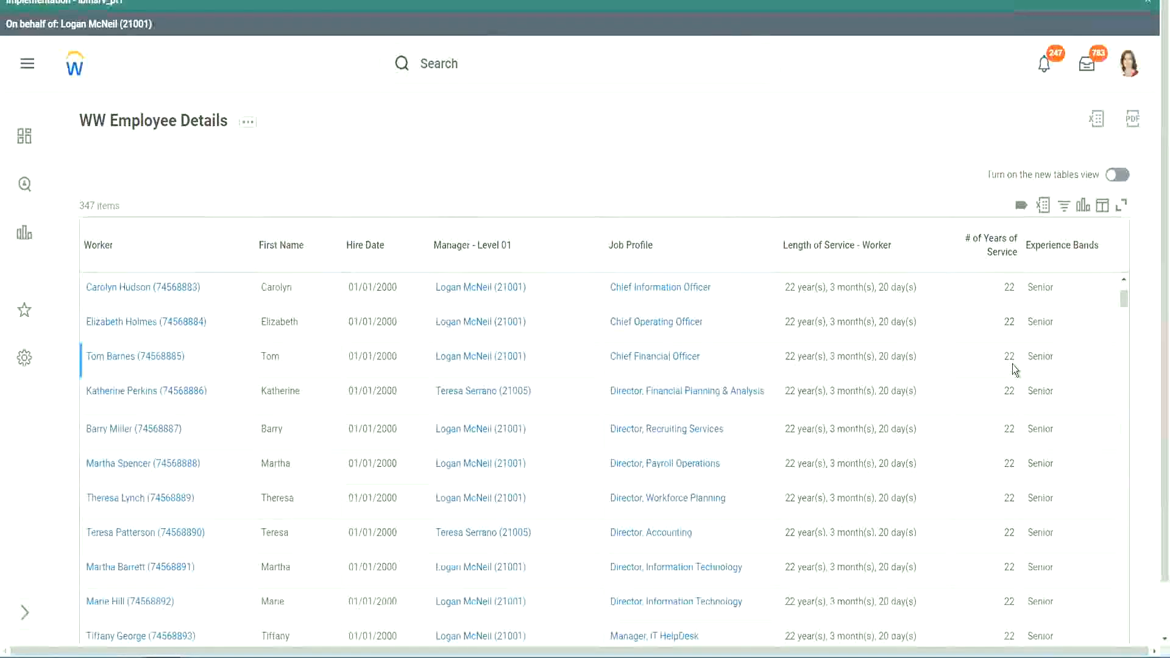
{"action": "scroll", "coordinate": [1011, 366], "scroll_direction": "down", "scroll_amount": 5}
{"action": "scroll", "coordinate": [1019, 403], "scroll_direction": "down", "scroll_amount": 5}
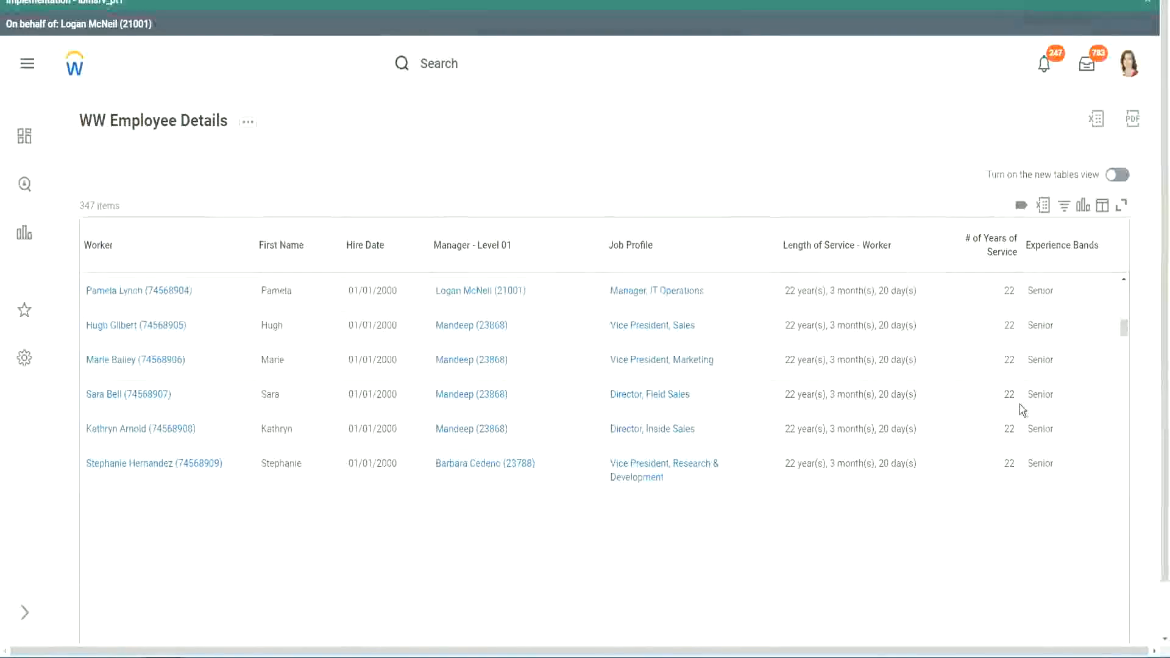
{"action": "scroll", "coordinate": [1019, 404], "scroll_direction": "down", "scroll_amount": 2}
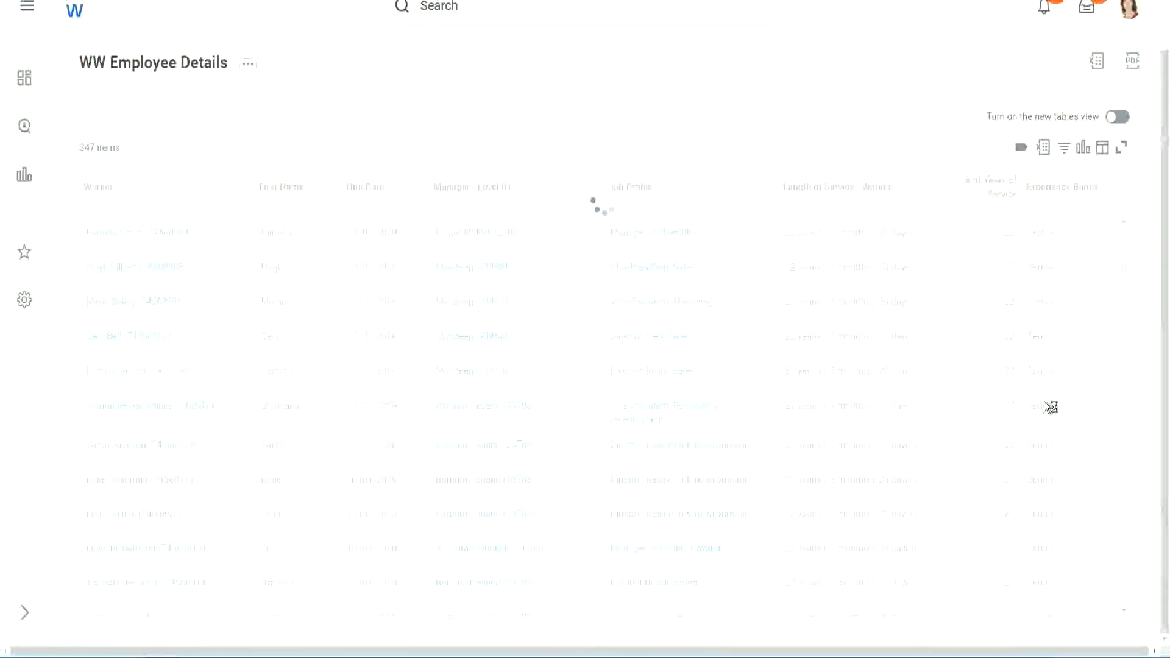
{"action": "scroll", "coordinate": [1084, 343], "scroll_direction": "down", "scroll_amount": 4}
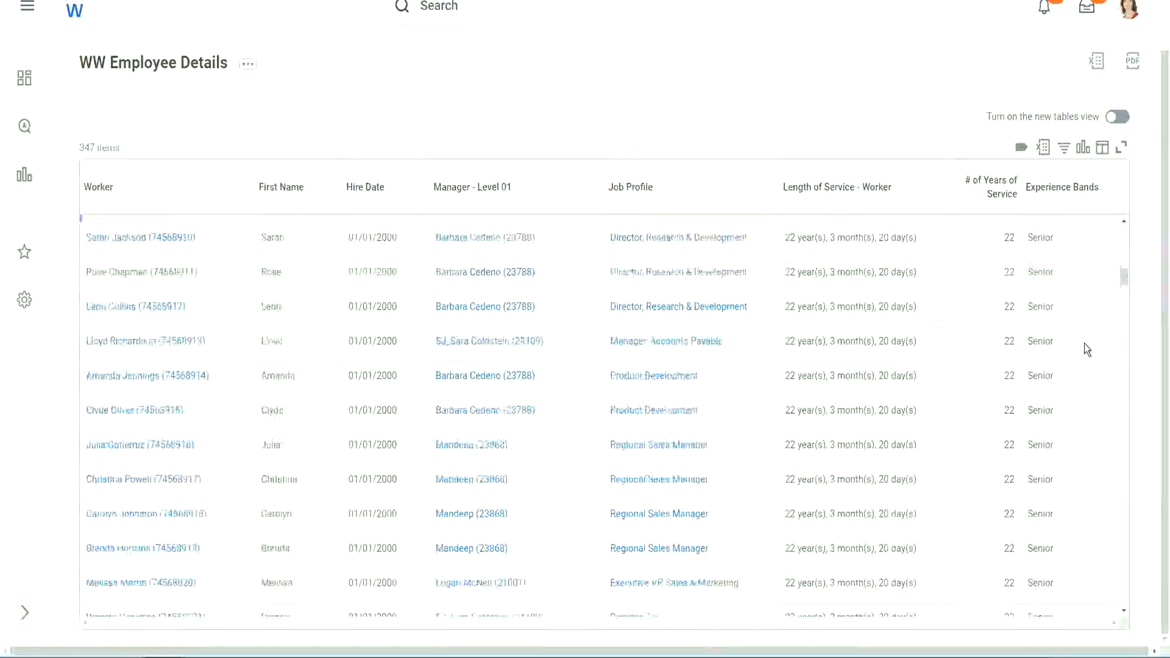
{"action": "scroll", "coordinate": [1084, 344], "scroll_direction": "down", "scroll_amount": 3}
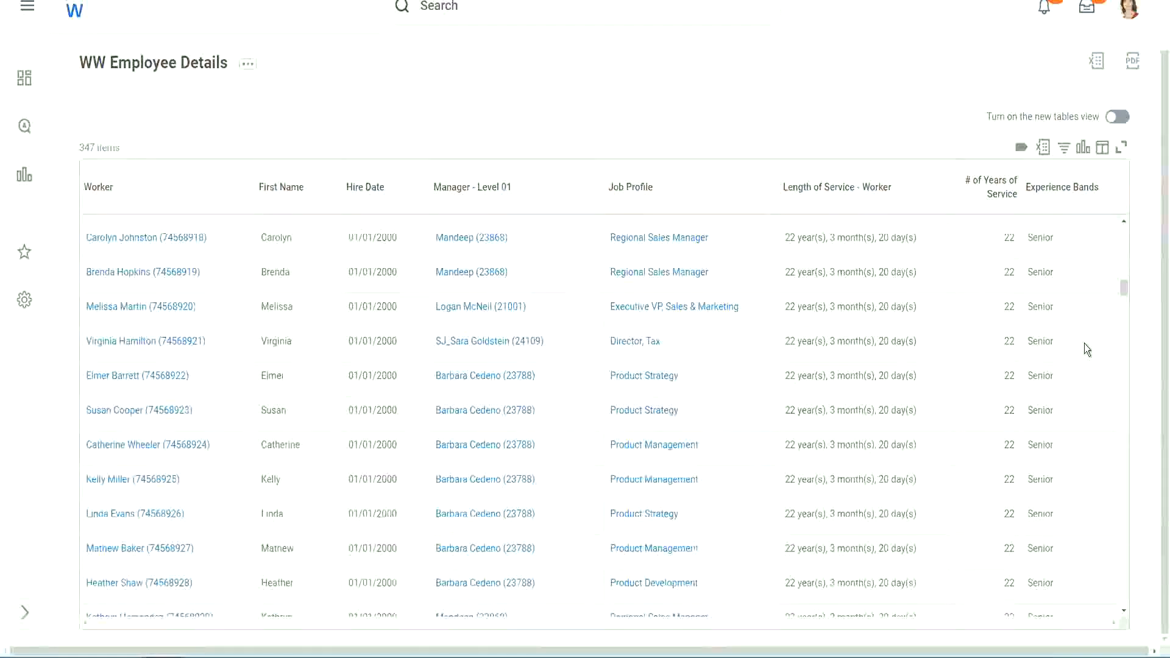
{"action": "scroll", "coordinate": [1084, 343], "scroll_direction": "down", "scroll_amount": 6}
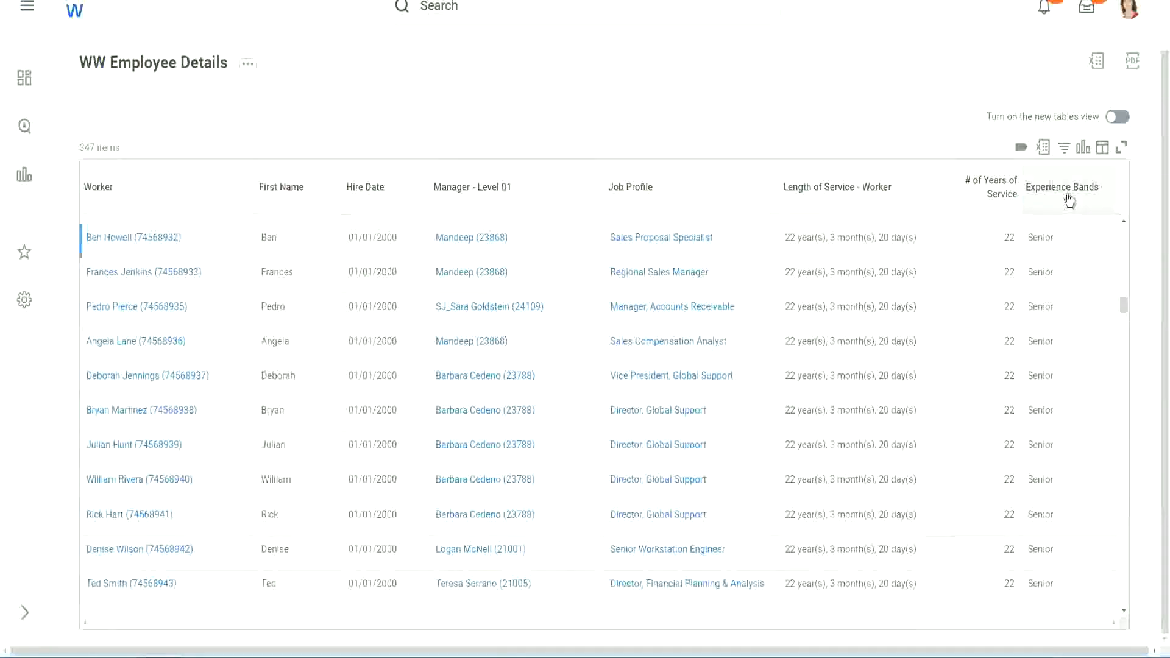
- Filter the report output to rows whose Experience Bands value contains Amateur
{"action": "left_click", "coordinate": [1066, 199]}
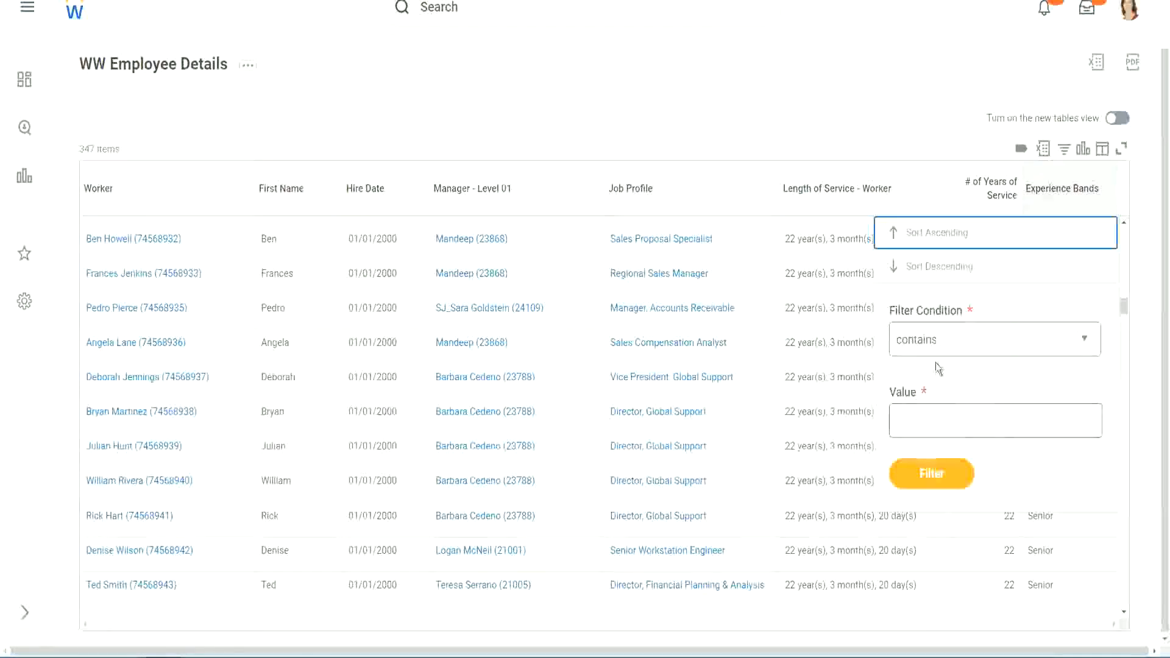
{"action": "left_click", "coordinate": [927, 410]}
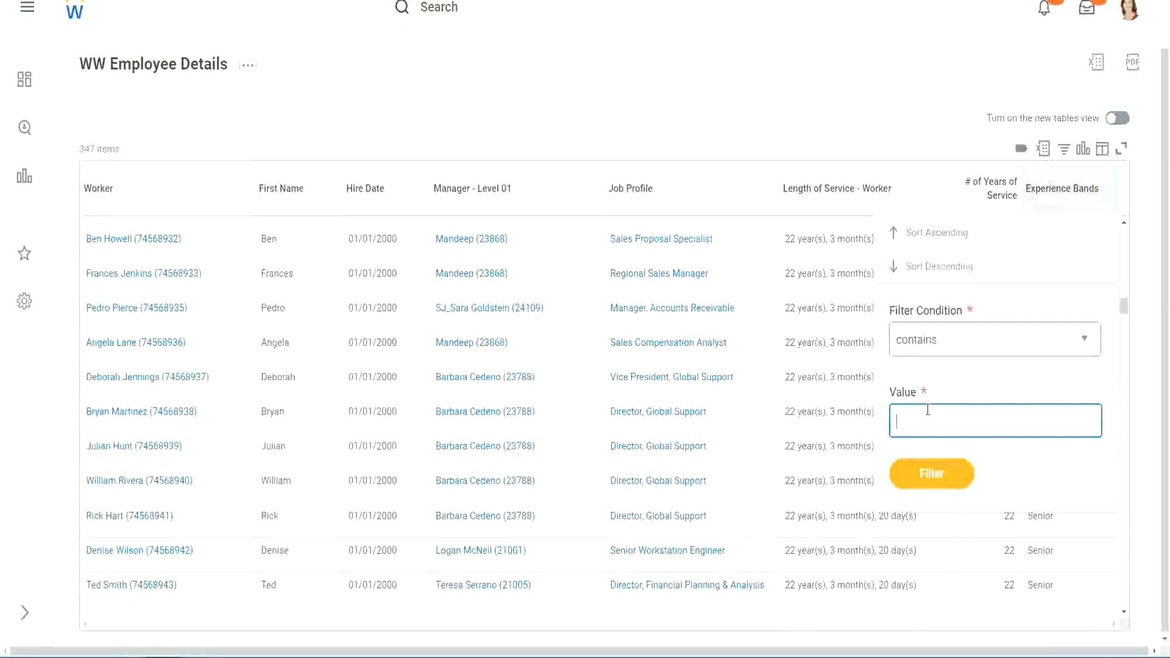
{"action": "type", "text": "Amateur"}
{"action": "left_click", "coordinate": [921, 477]}
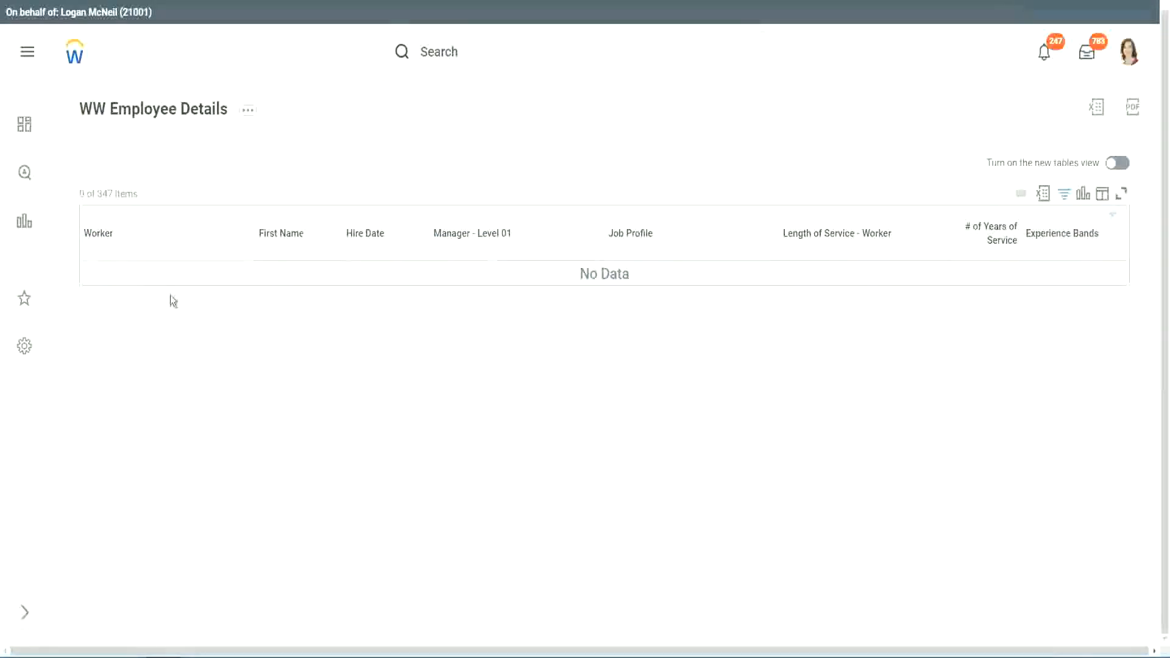
- Change the Experience Bands filter value to Legend and examine the years of service in the matching rows
{"action": "left_click", "coordinate": [1059, 234]}
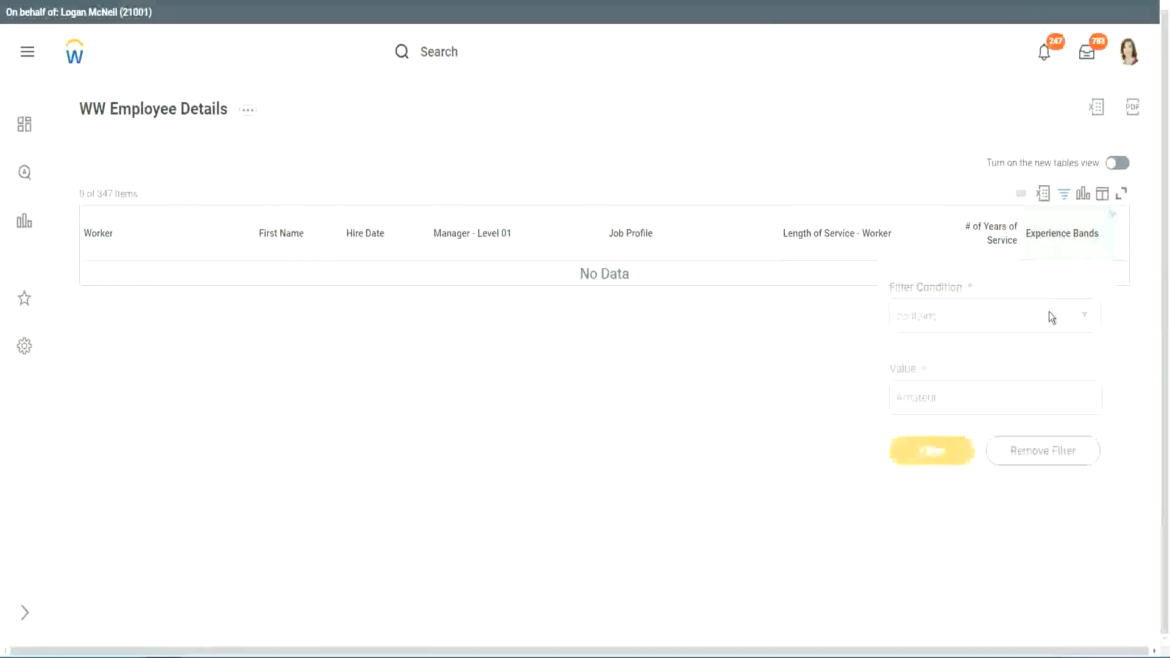
{"action": "left_click_drag", "start_coordinate": [946, 393], "coordinate": [836, 402]}
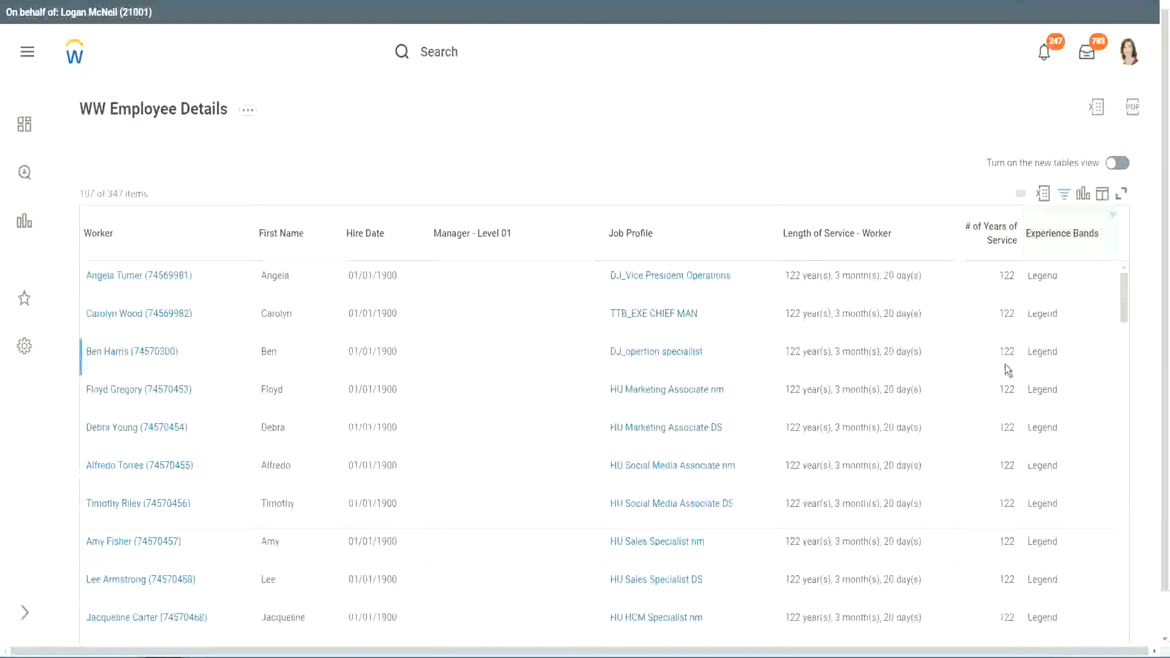
{"action": "scroll", "coordinate": [1004, 364], "scroll_direction": "down", "scroll_amount": 10}
{"action": "scroll", "coordinate": [1004, 364], "scroll_direction": "down", "scroll_amount": 5}
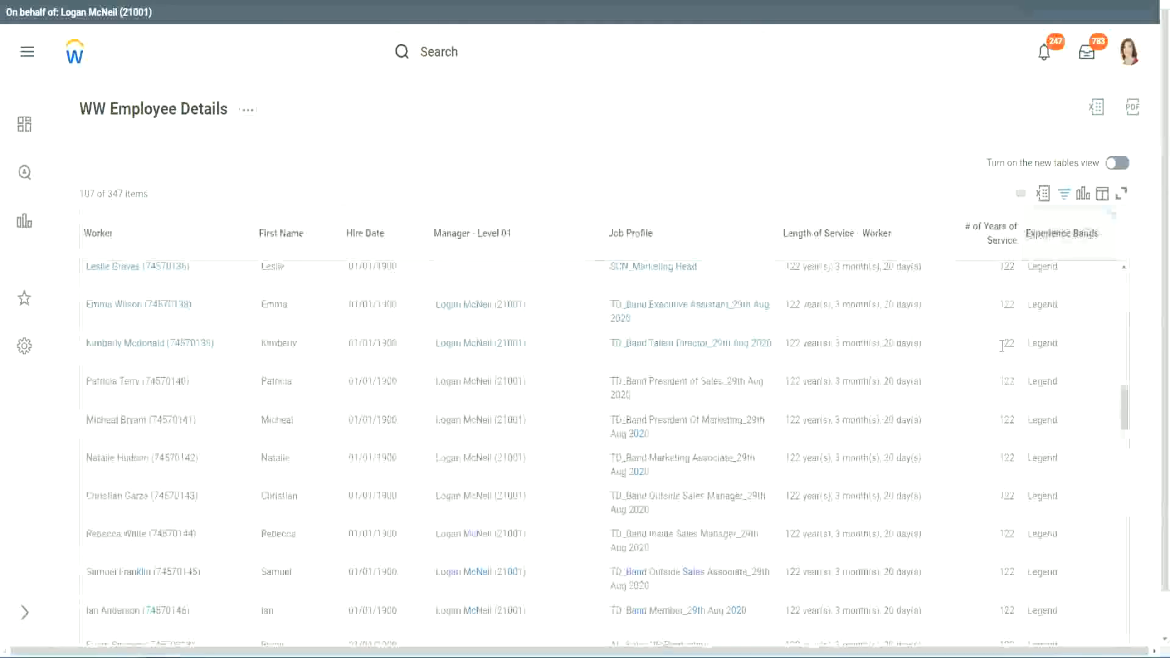
{"action": "scroll", "coordinate": [1002, 345], "scroll_direction": "down", "scroll_amount": 10}
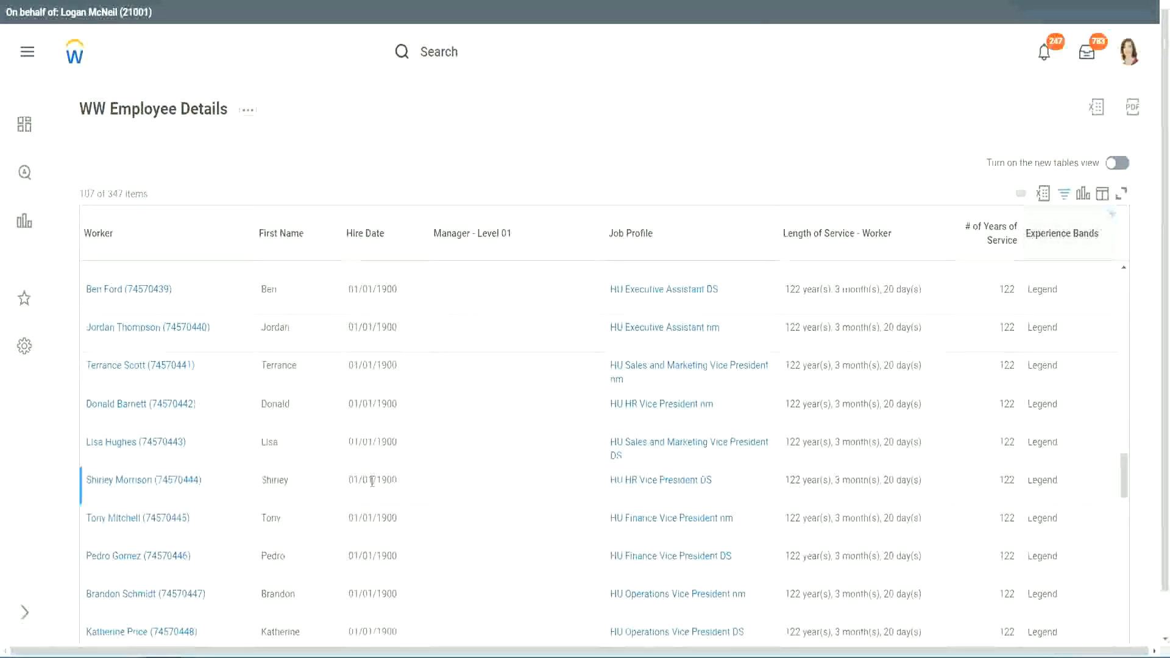
- Compare hire dates and years of service with the assigned band in the remaining Legend rows, down to the end of the list
{"action": "double_click", "coordinate": [387, 480]}
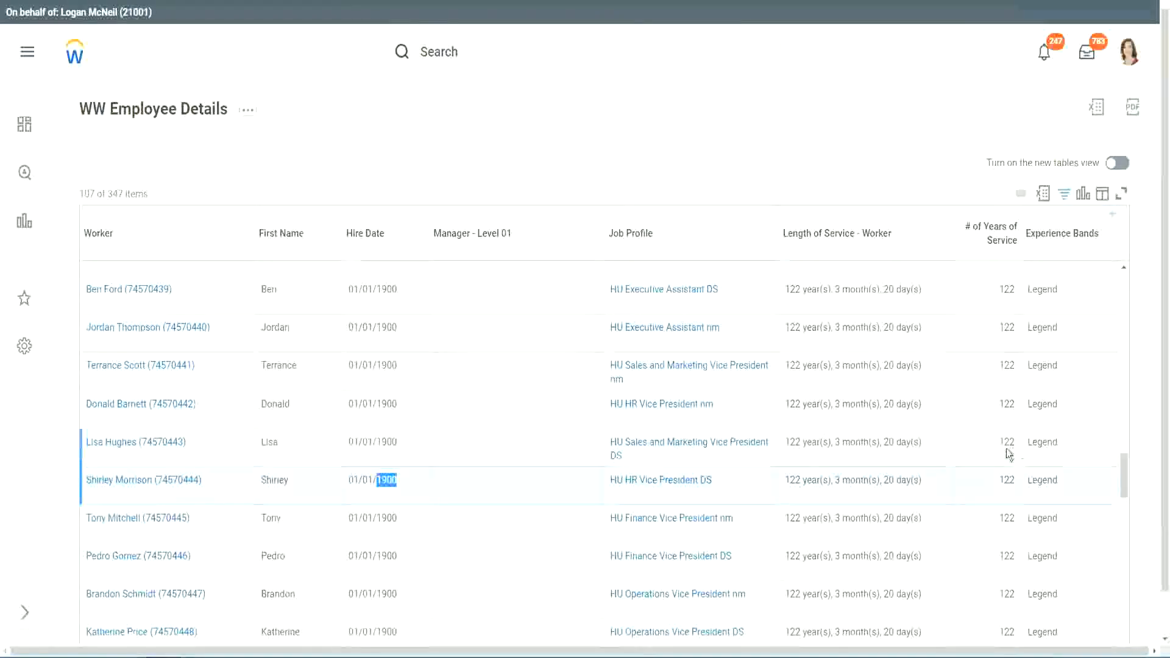
{"action": "scroll", "coordinate": [1002, 456], "scroll_direction": "down", "scroll_amount": 2}
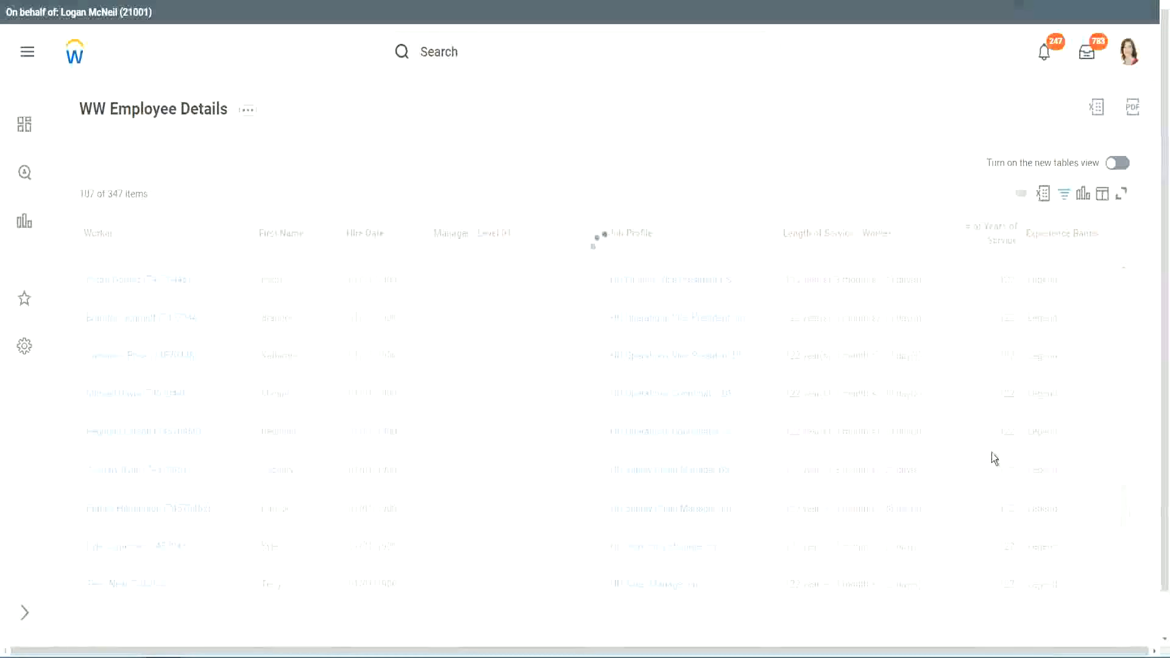
{"action": "scroll", "coordinate": [992, 452], "scroll_direction": "down", "scroll_amount": 10}
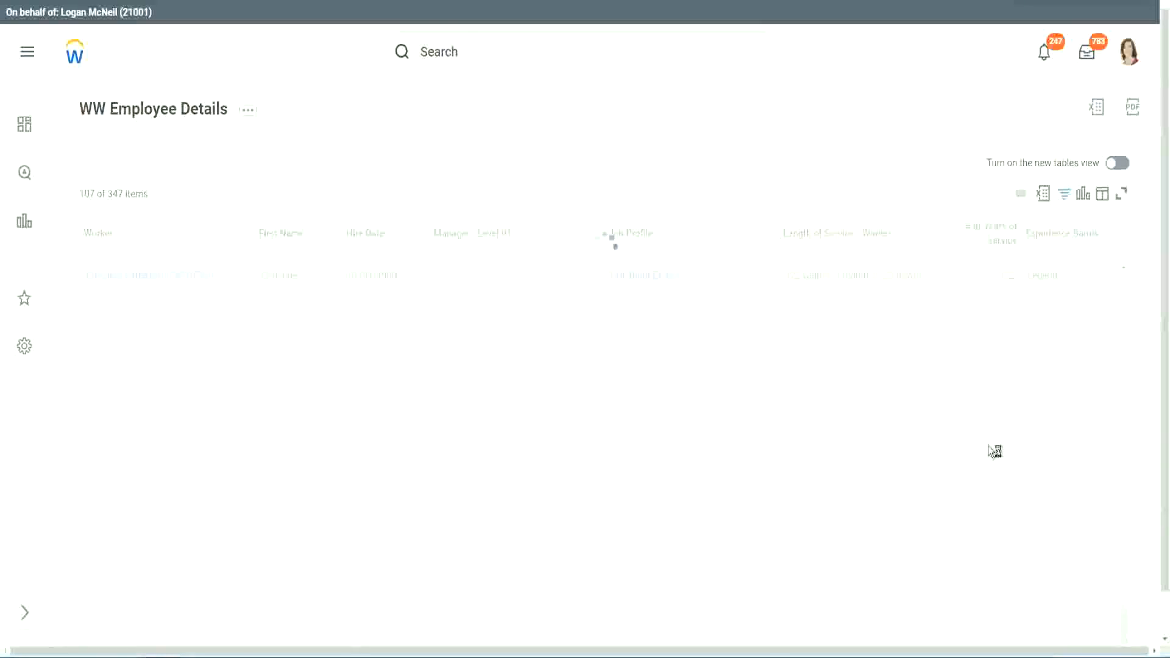
{"action": "scroll", "coordinate": [976, 401], "scroll_direction": "down", "scroll_amount": 5}
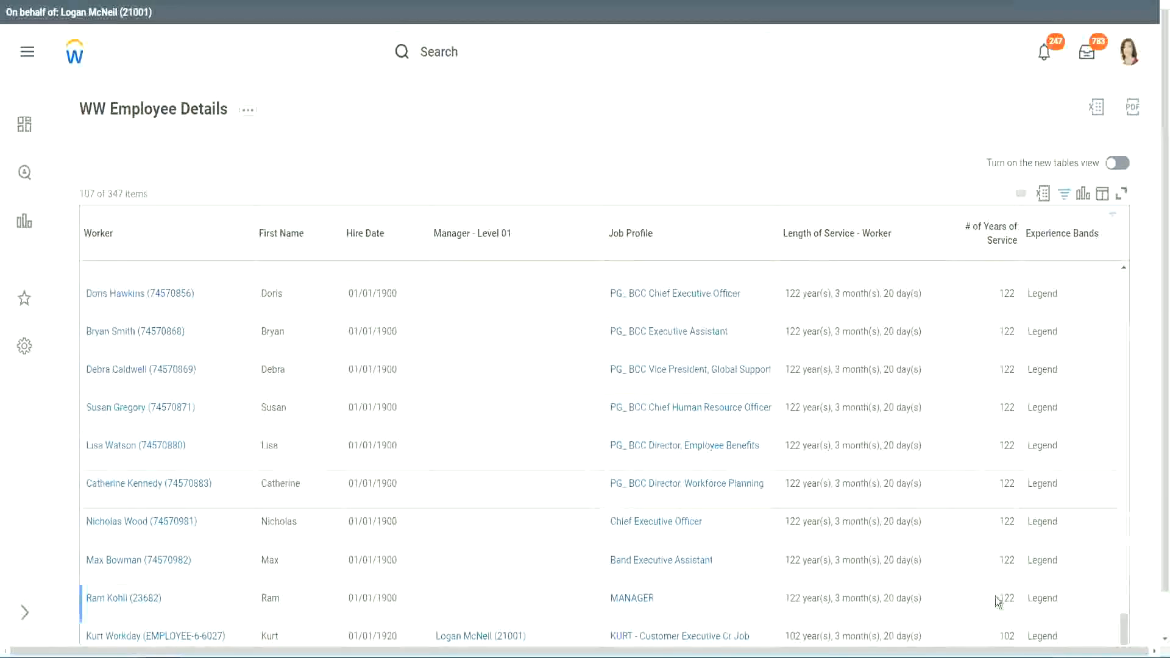
{"action": "double_click", "coordinate": [1006, 636]}
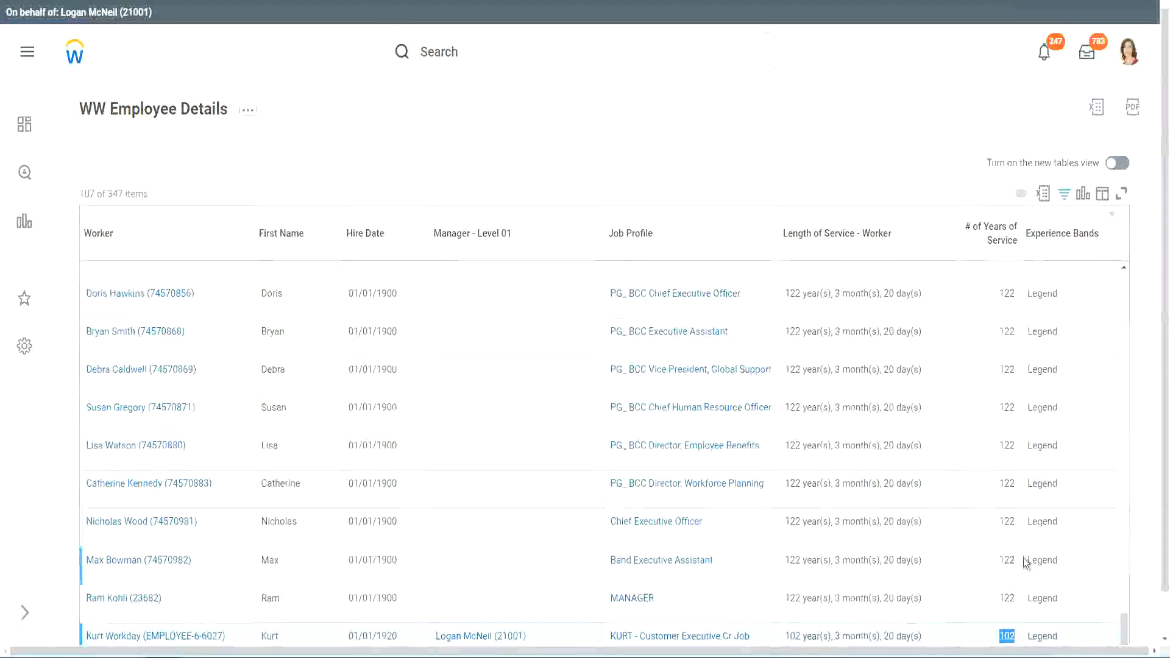
{"action": "left_click_drag", "start_coordinate": [1007, 521], "coordinate": [1017, 524]}
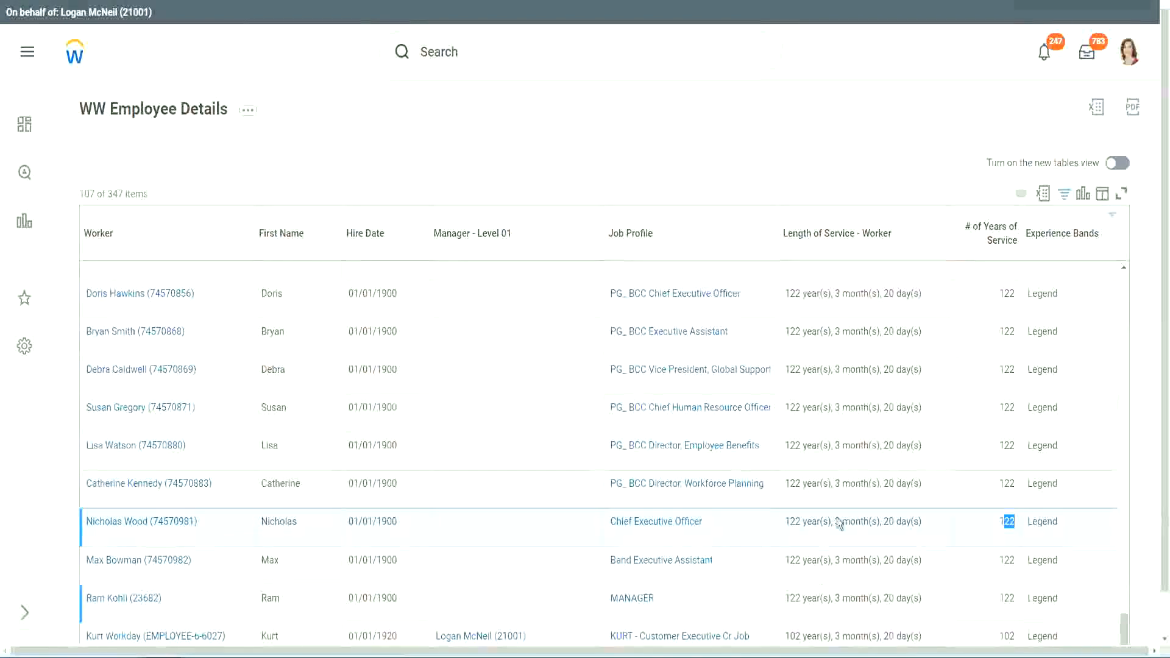
{"action": "left_click", "coordinate": [982, 485]}
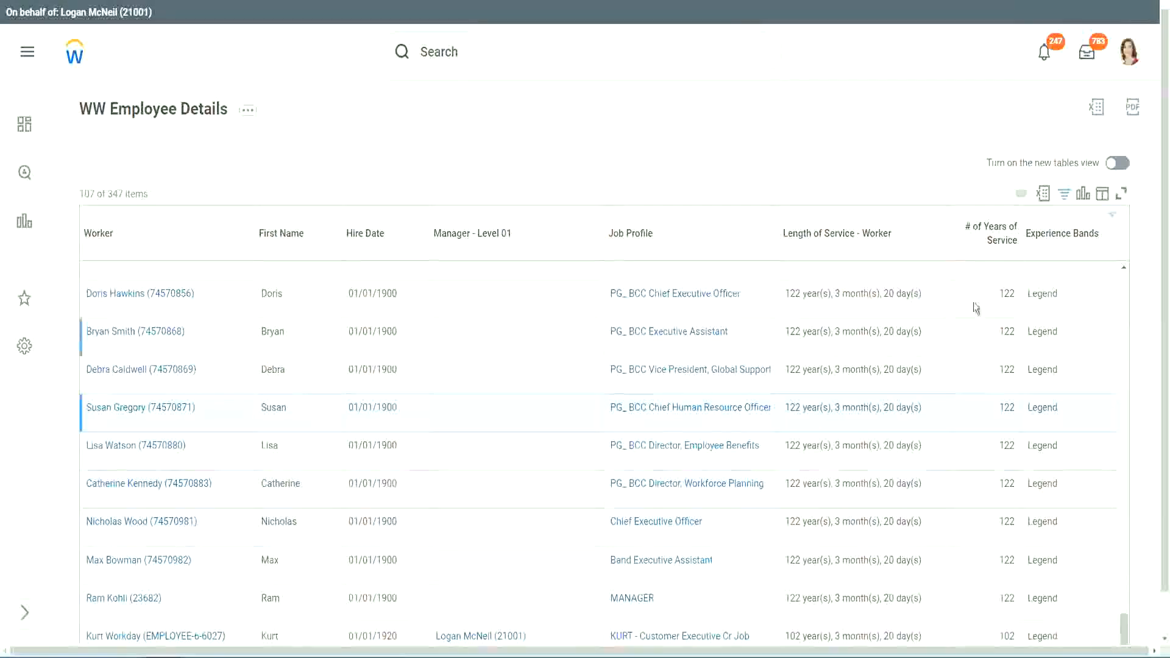
- Change the Experience Bands filter value to Experienced and apply it to the WW Employee Details report output
{"action": "left_click", "coordinate": [1069, 239]}
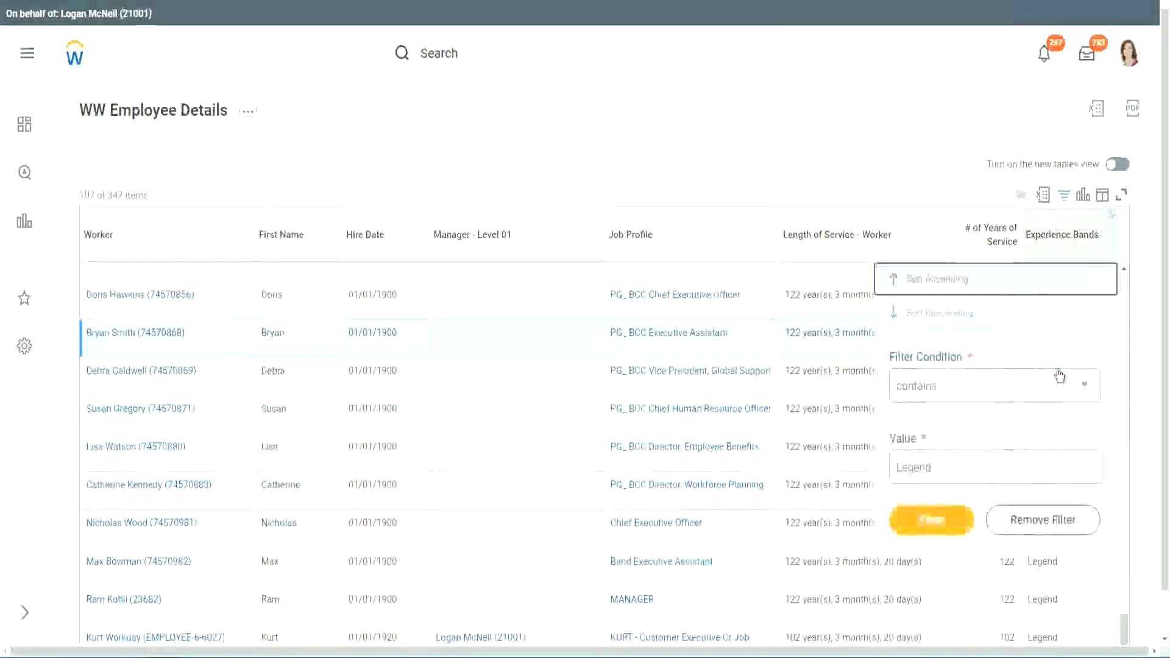
{"action": "left_click", "coordinate": [958, 466]}
{"action": "key", "text": "ctrl+a"}
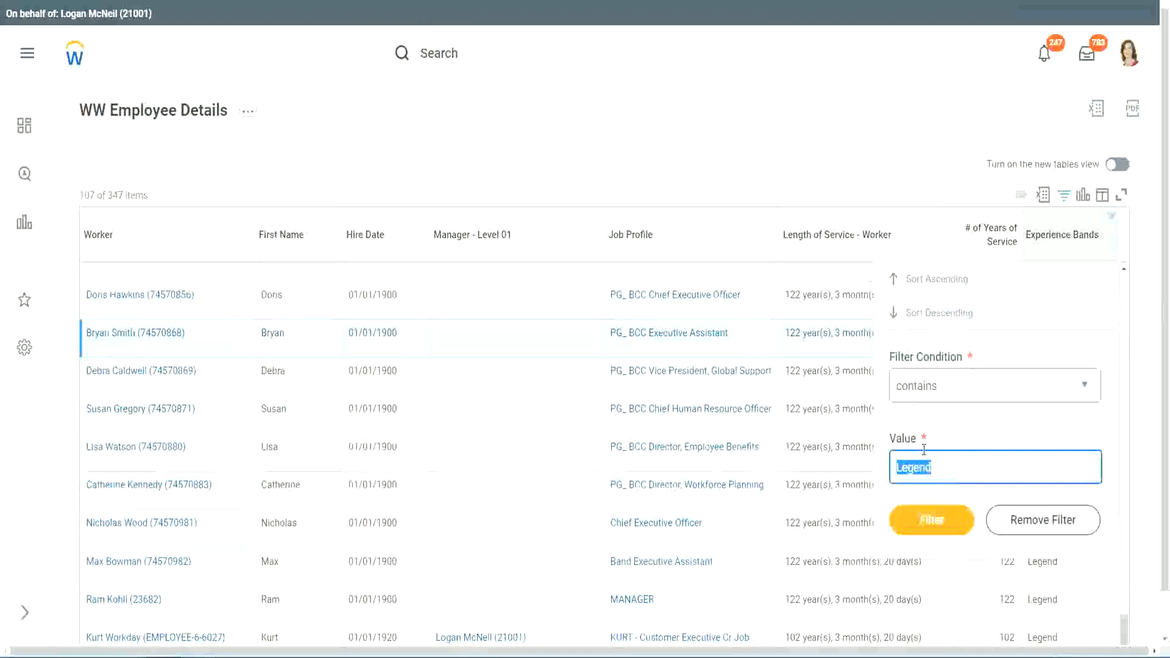
{"action": "type", "text": "Ex"}
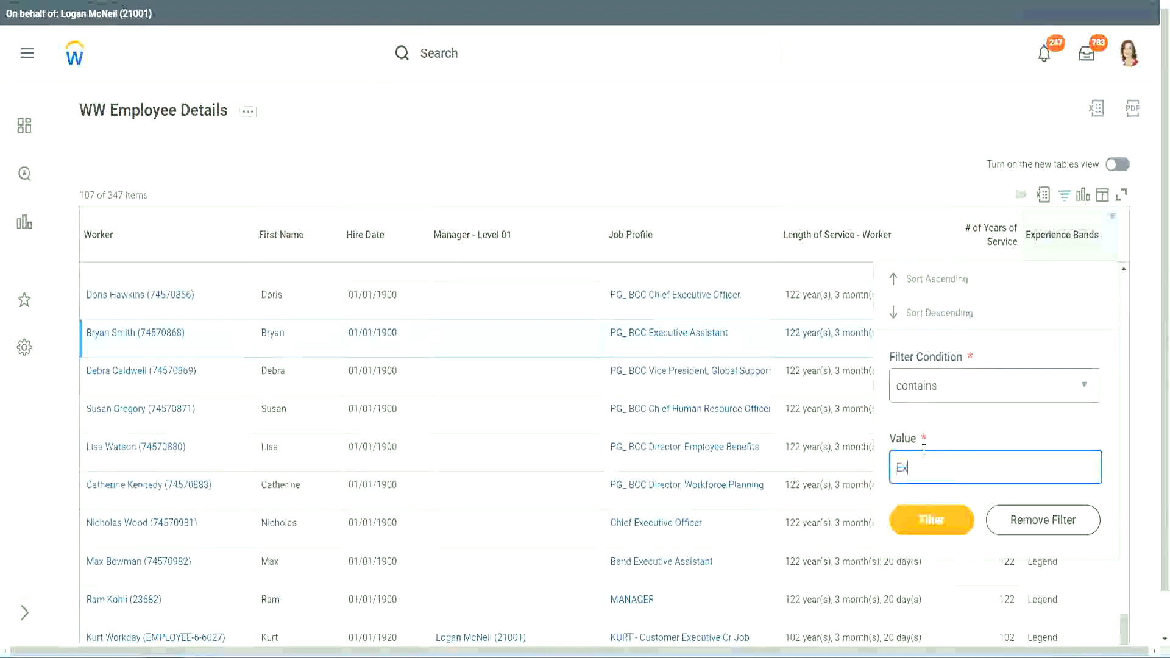
{"action": "type", "text": "per"}
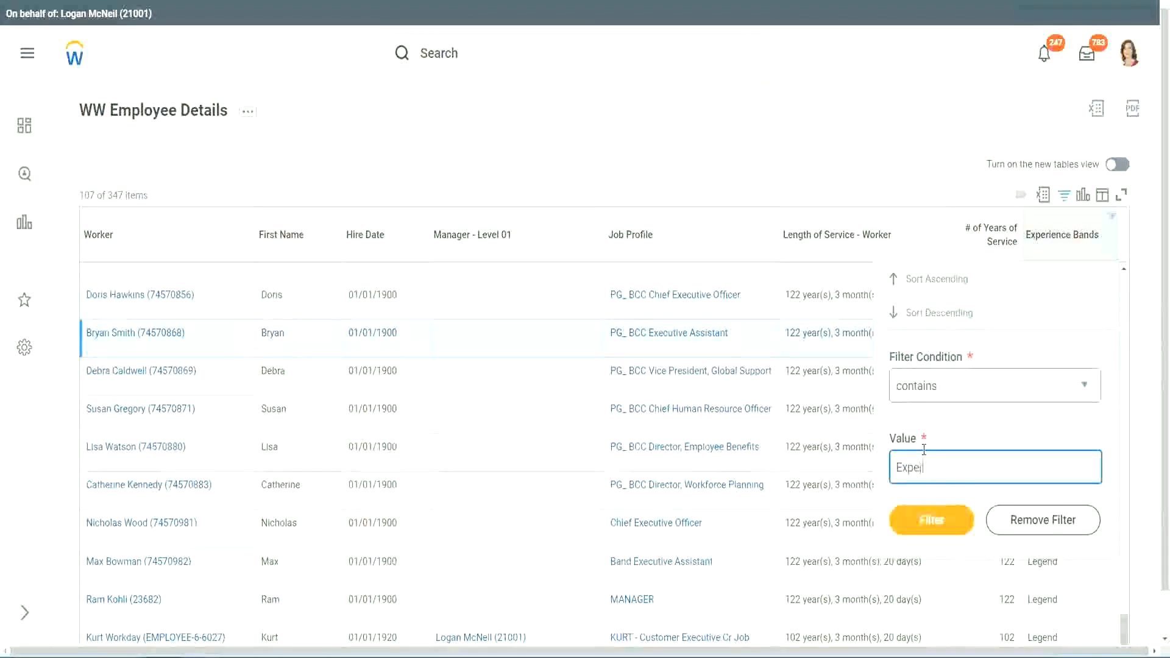
{"action": "type", "text": "ienced"}
{"action": "left_click", "coordinate": [939, 518]}
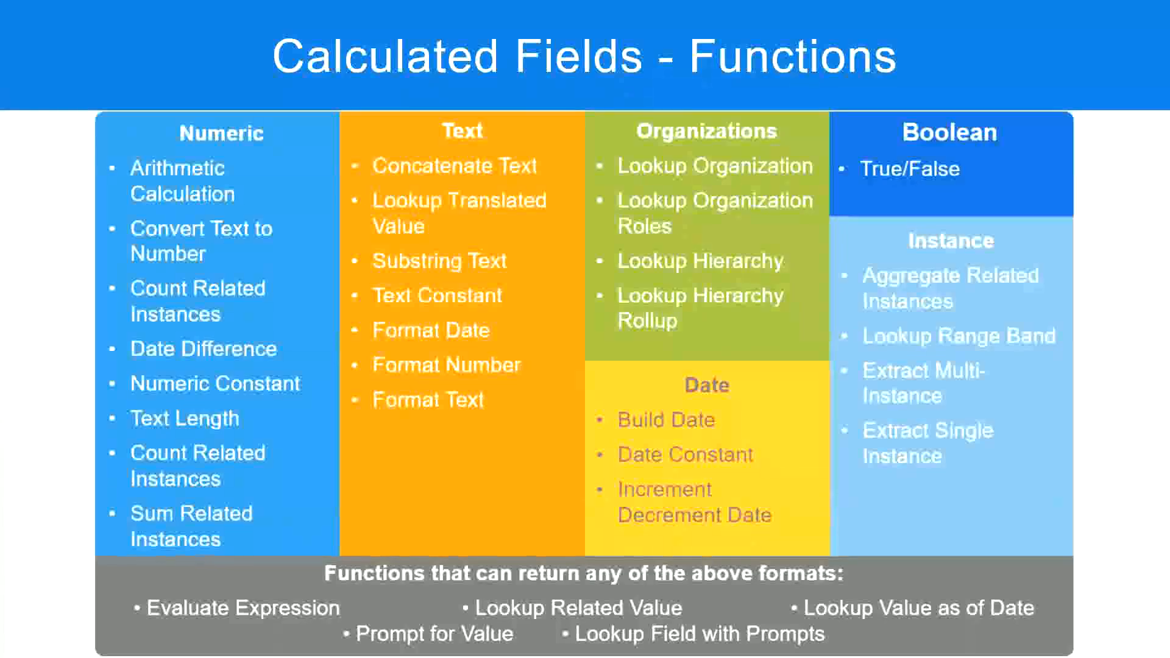
- Switch to the Notepad++ notes and check the years-of-service range defined for the Experienced band
{"action": "key", "text": "alt+Tab"}
{"action": "left_click", "coordinate": [109, 151]}
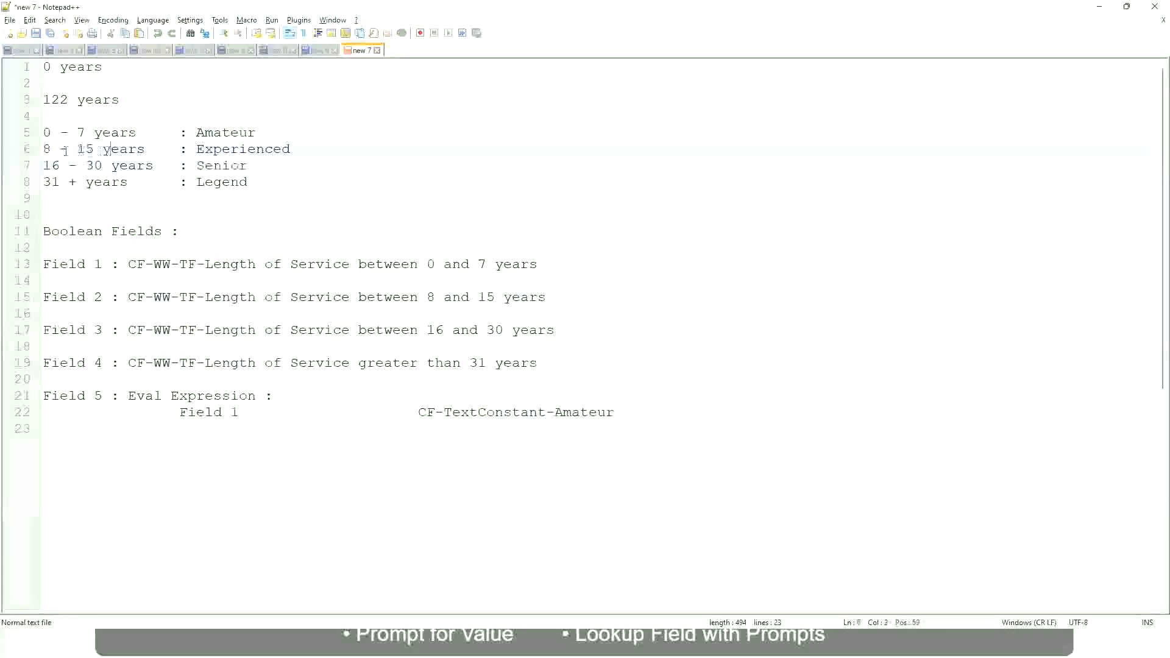
{"action": "left_click_drag", "start_coordinate": [52, 150], "coordinate": [93, 149]}
{"action": "left_click", "coordinate": [97, 150]}
{"action": "left_click", "coordinate": [136, 149]}
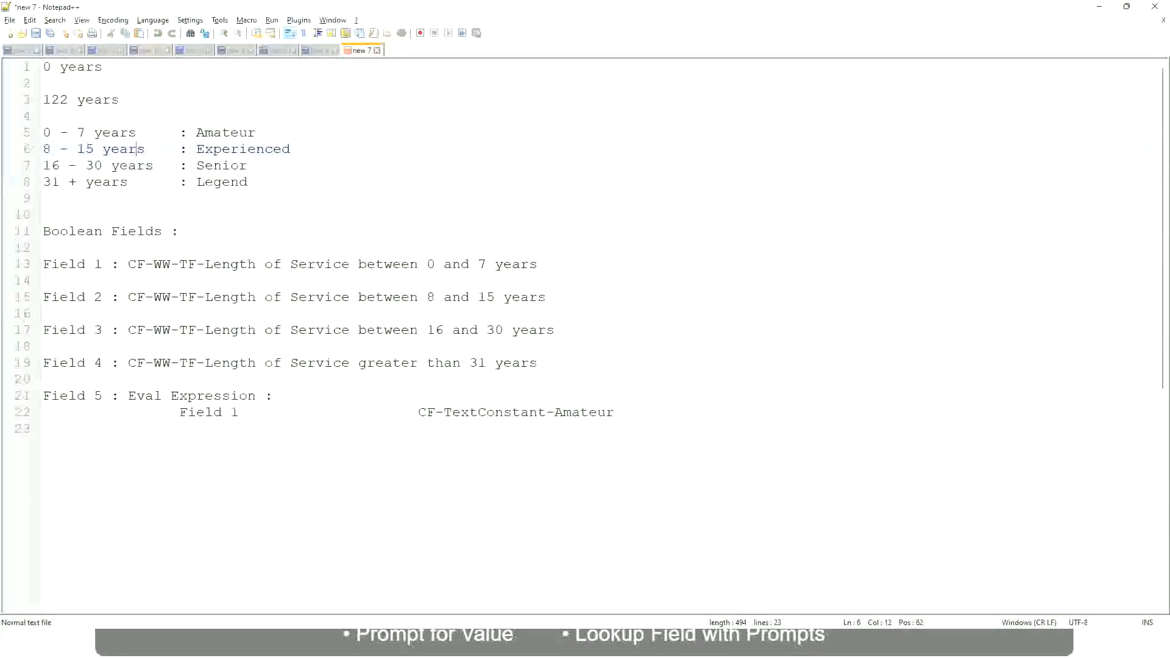
- Return to the report output in Workday and compare years of service with the assigned band in the Experienced rows
{"action": "key", "text": "alt+Tab"}
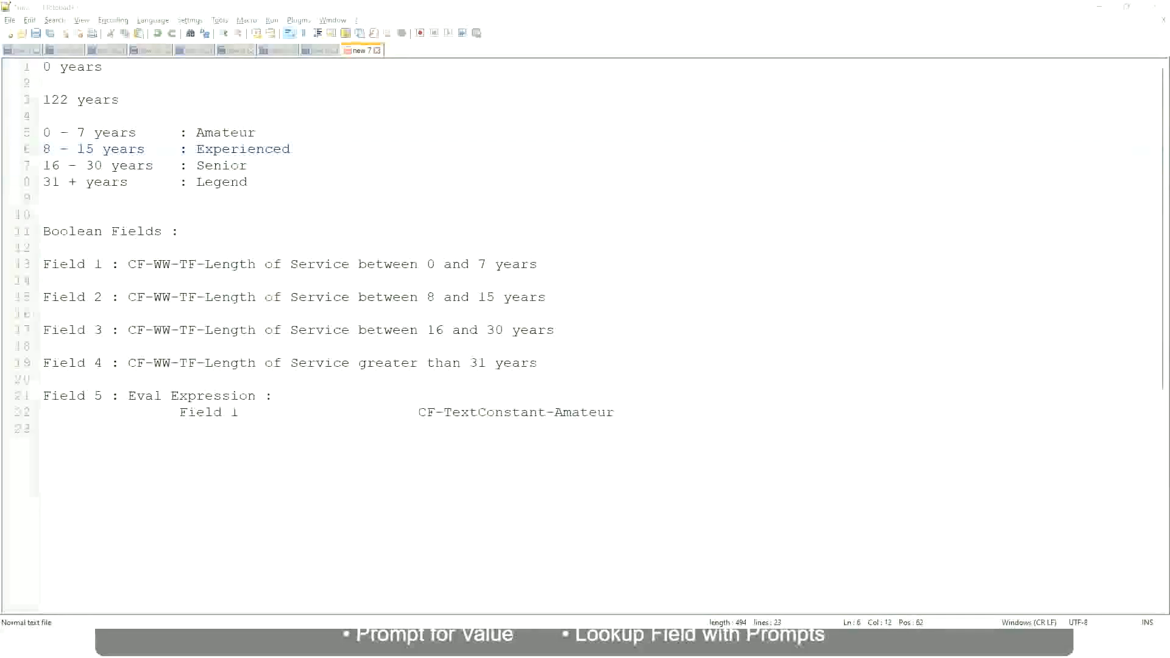
{"action": "left_click", "coordinate": [590, 639]}
{"action": "scroll", "coordinate": [1011, 445], "scroll_direction": "down", "scroll_amount": 2}
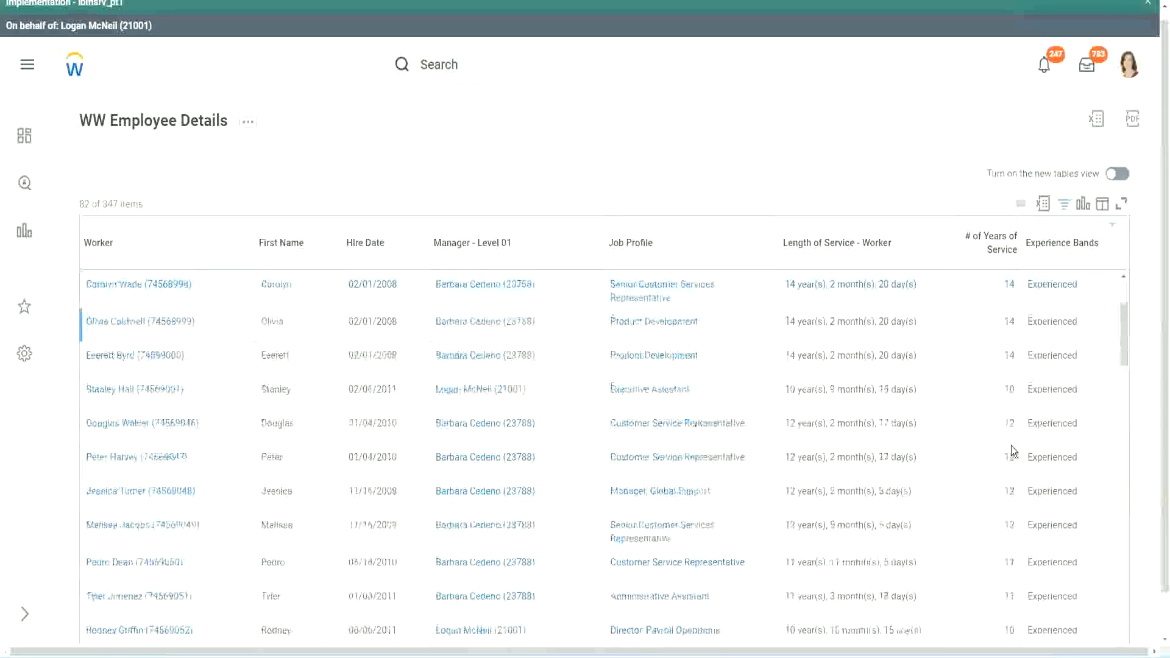
{"action": "double_click", "coordinate": [1006, 321]}
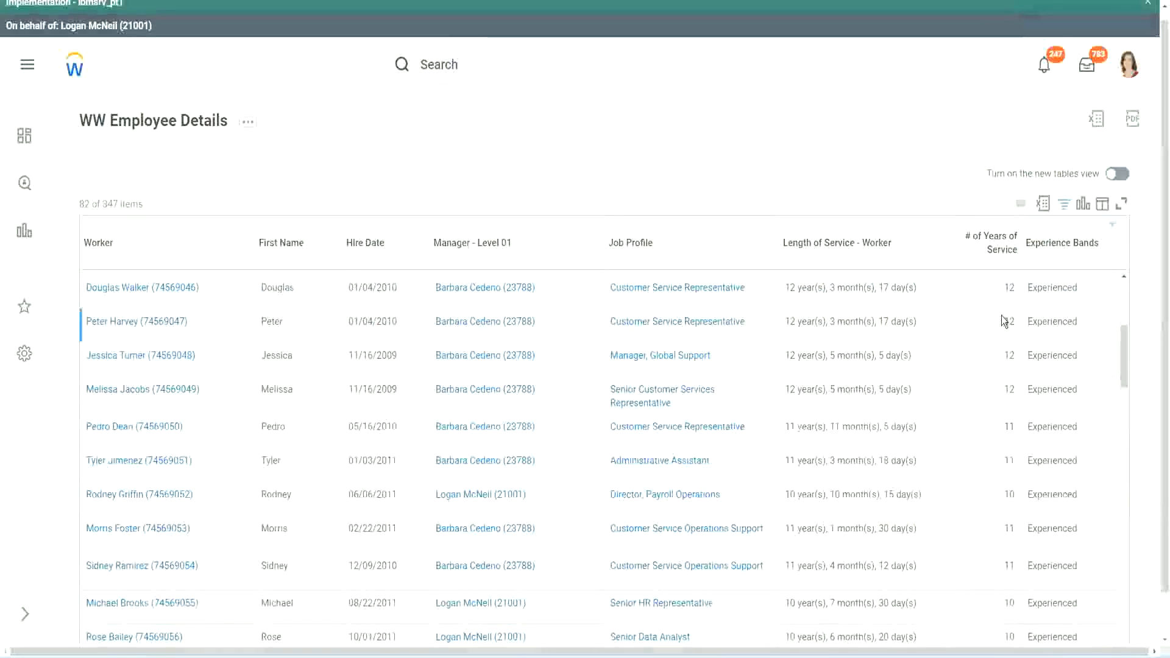
{"action": "double_click", "coordinate": [1037, 321]}
{"action": "scroll", "coordinate": [999, 489], "scroll_direction": "down", "scroll_amount": 2}
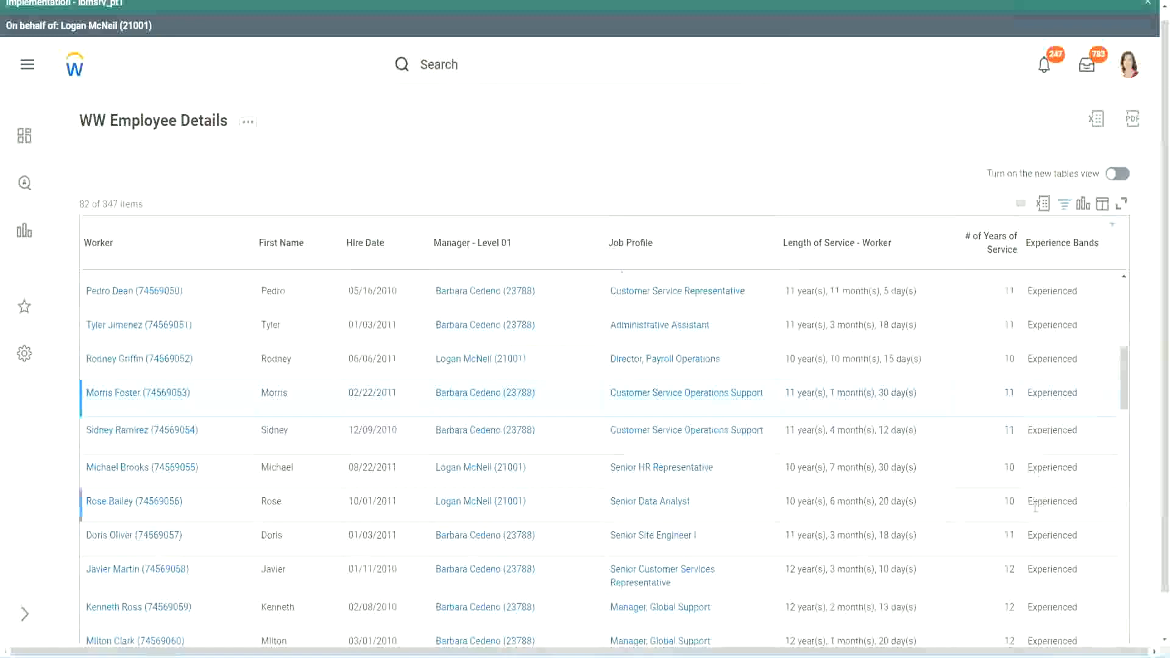
{"action": "scroll", "coordinate": [1035, 506], "scroll_direction": "down", "scroll_amount": 5}
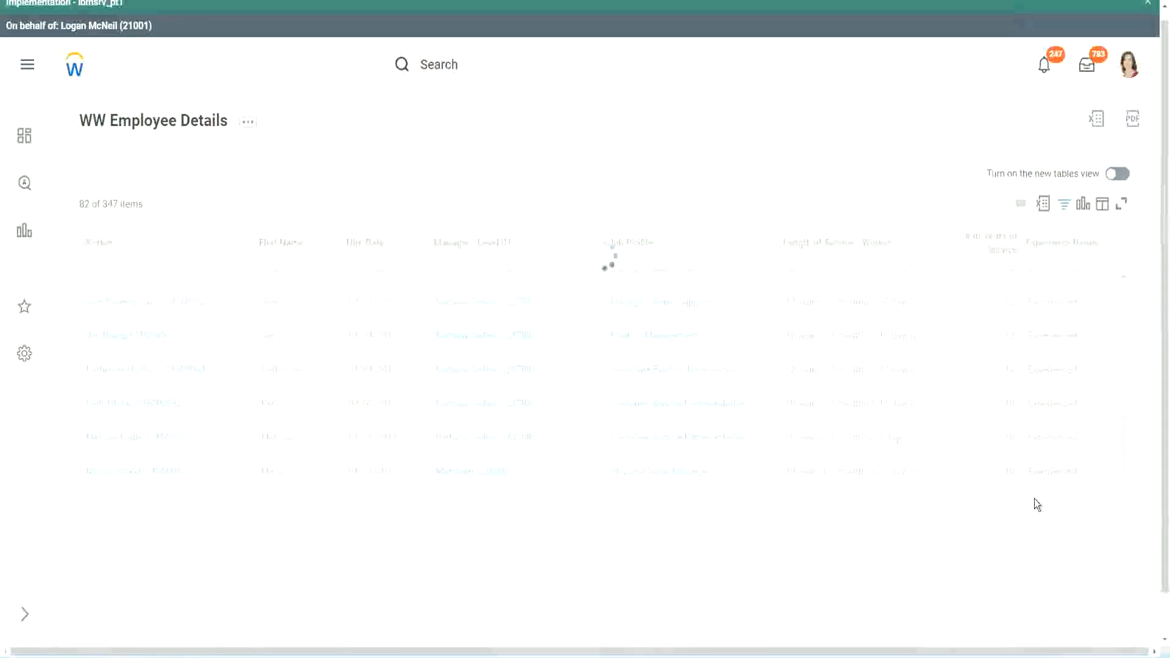